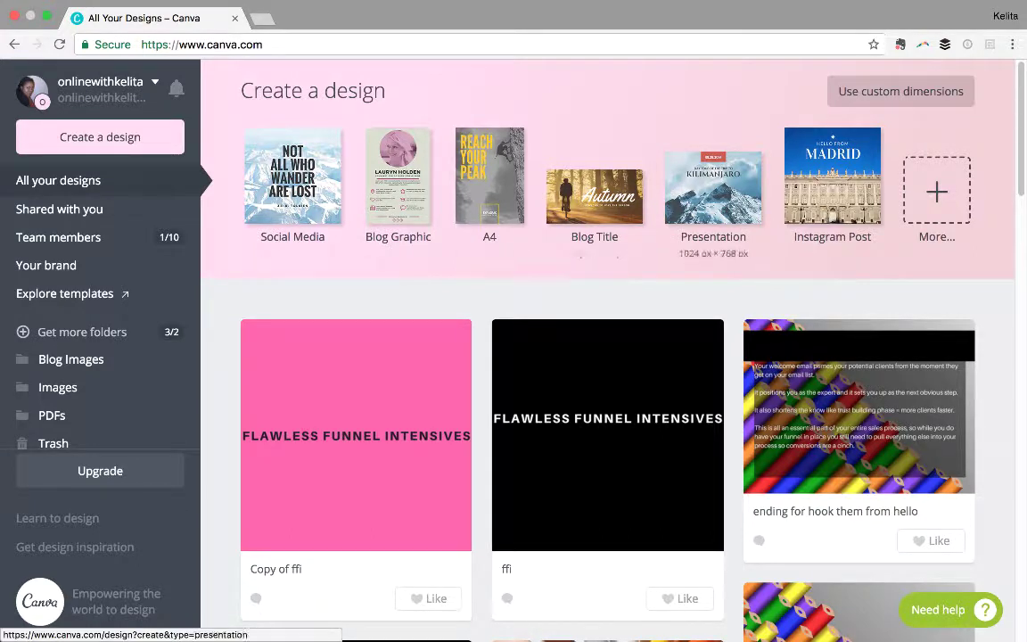
Create a new blank Social Media design, 800 px × 800 px, from the popular design types
left_click(936, 192)
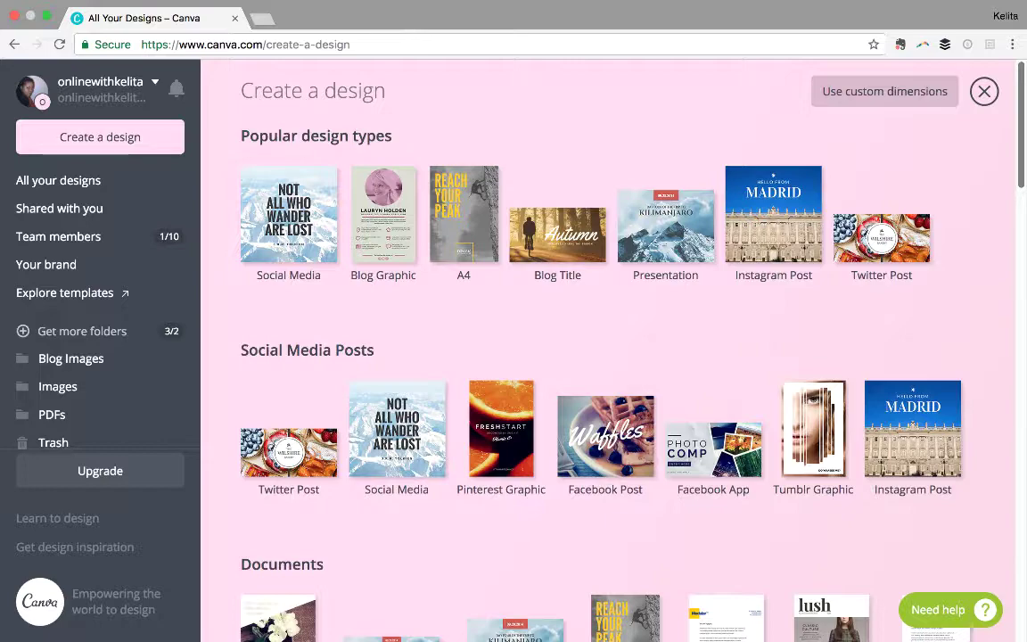
scroll(607, 356, "down", 5)
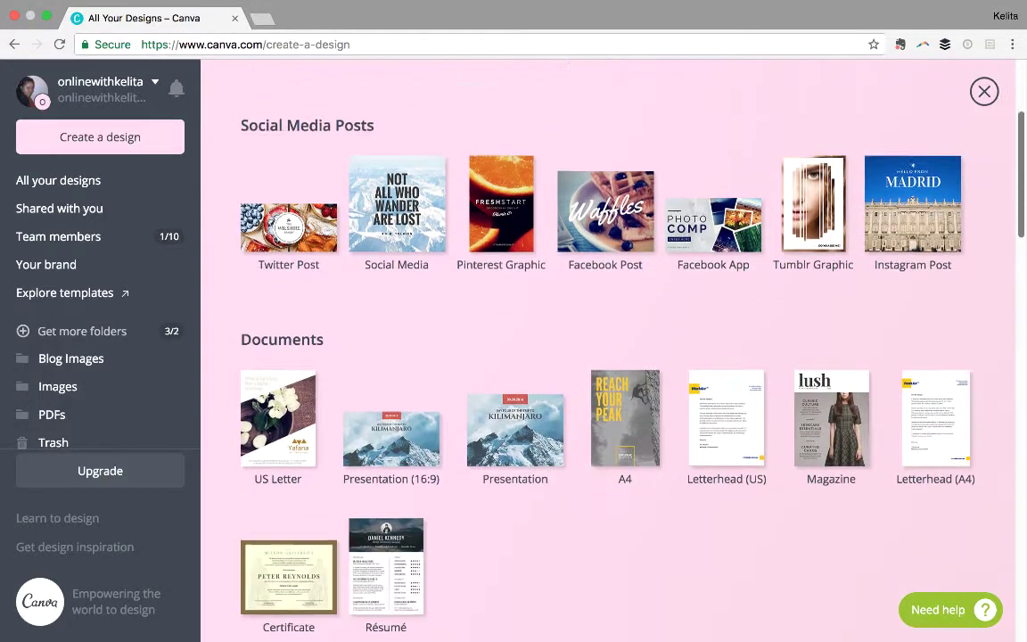
scroll(606, 356, "up", 5)
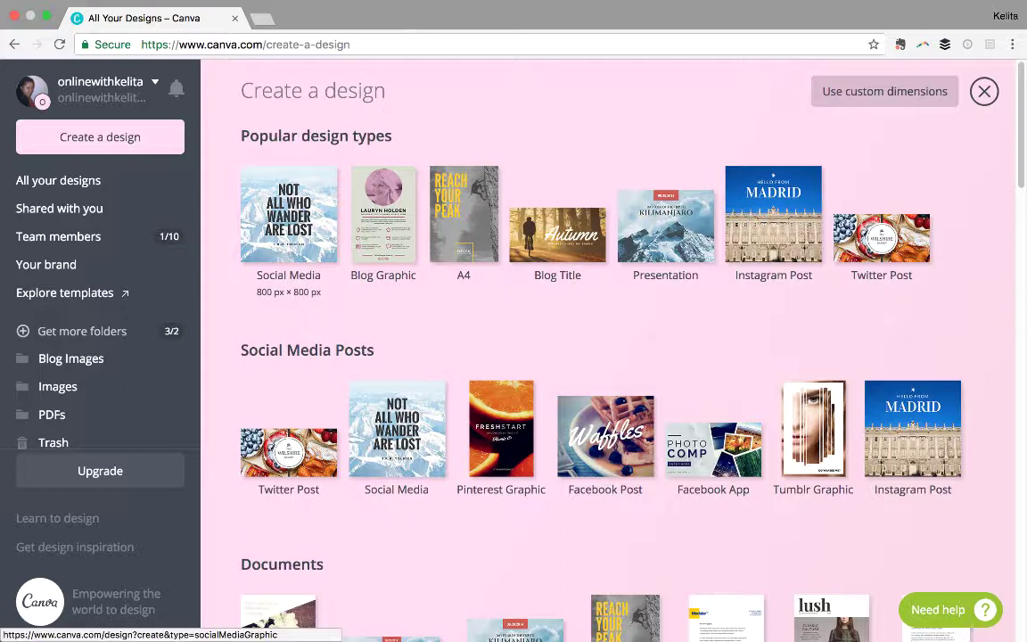
left_click(289, 214)
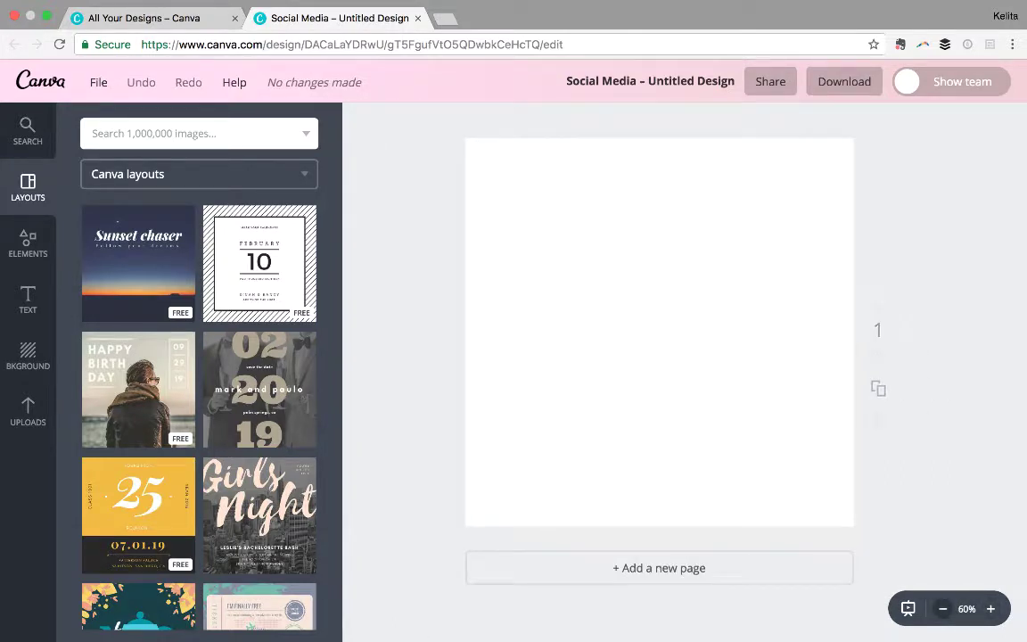
Enlarge the view of the blank canvas and browse the ready-made Canva layouts for the social media design
key("super+equal")
key("super+equal")
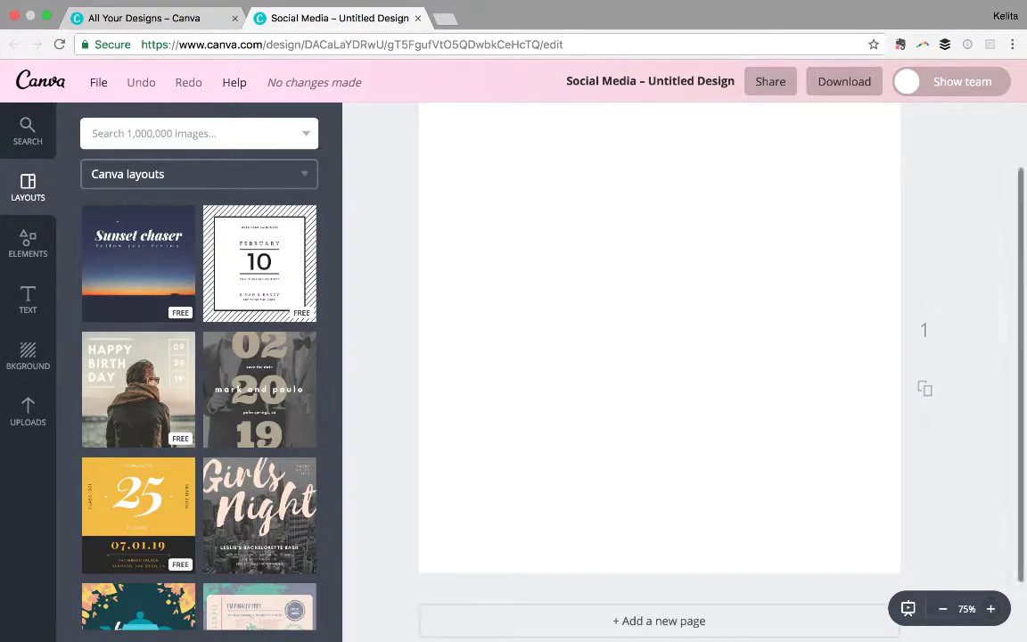
scroll(660, 356, "up", 2)
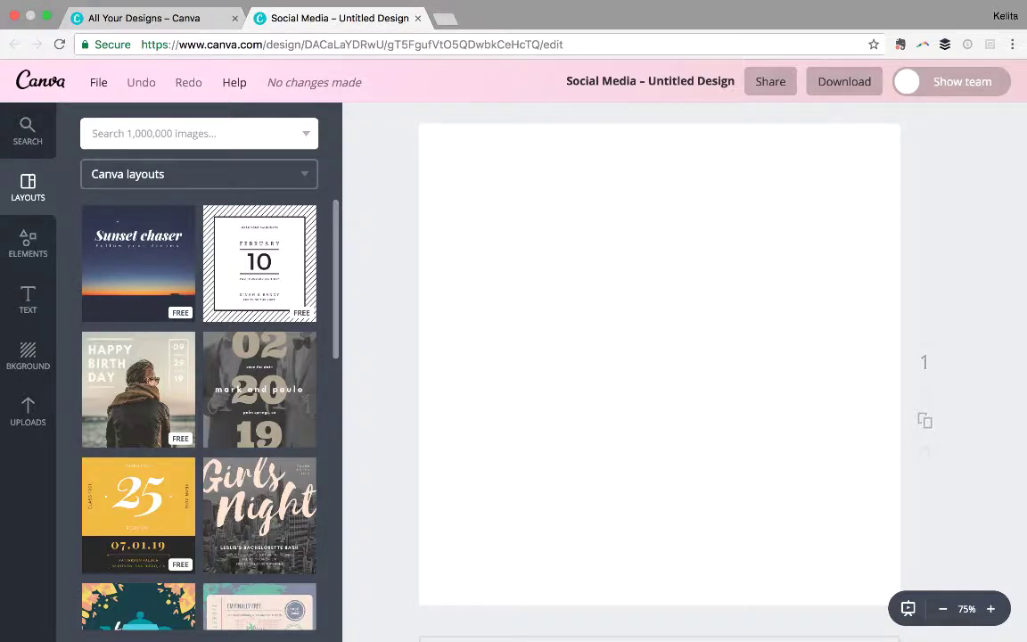
scroll(199, 410, "down", 5)
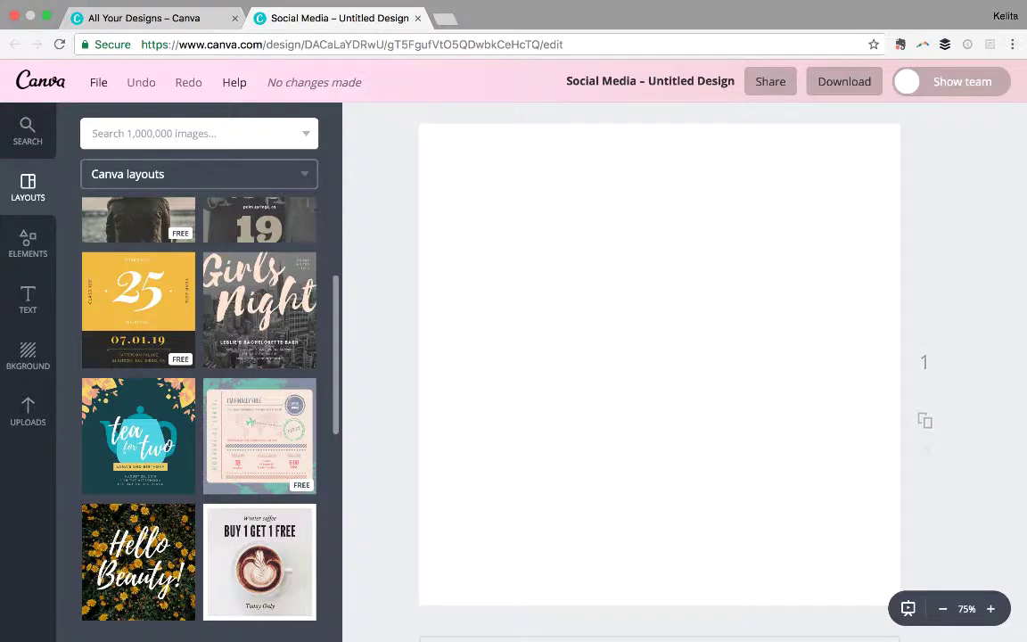
scroll(198, 401, "down", 5)
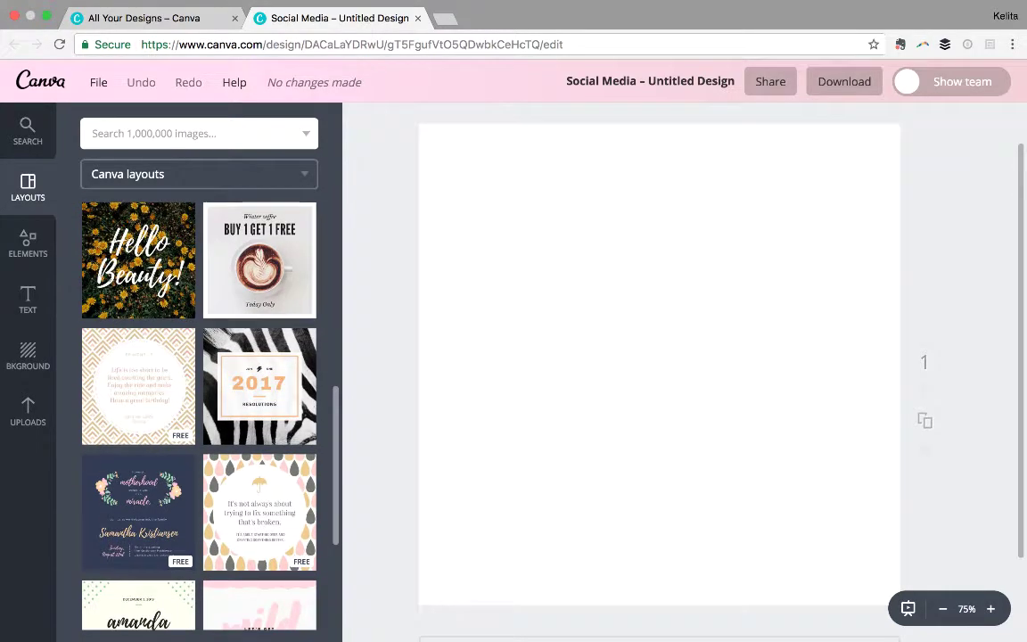
scroll(197, 401, "up", 5)
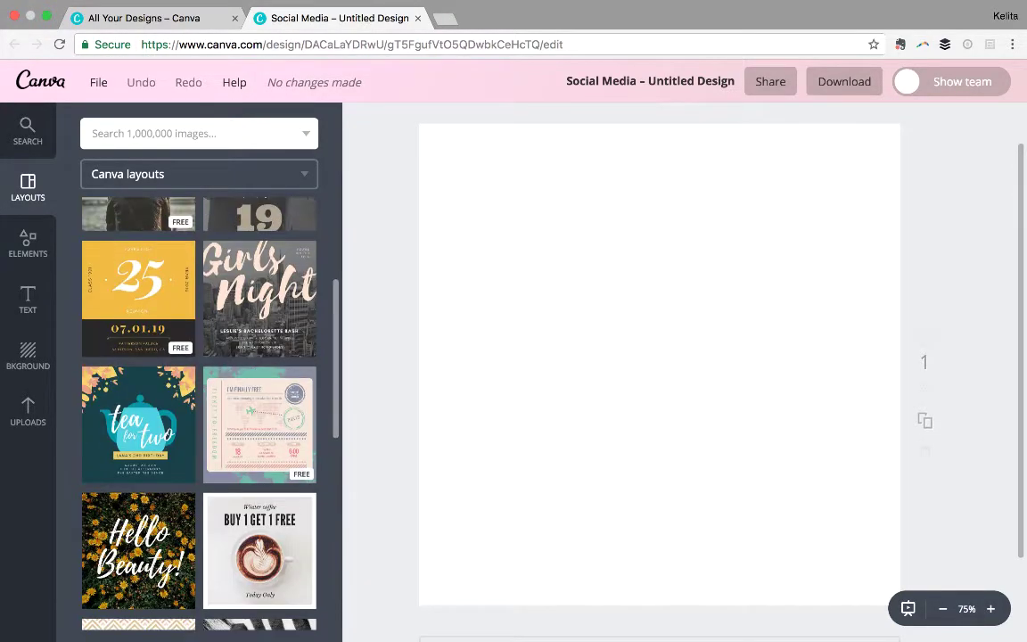
scroll(198, 401, "up", 2)
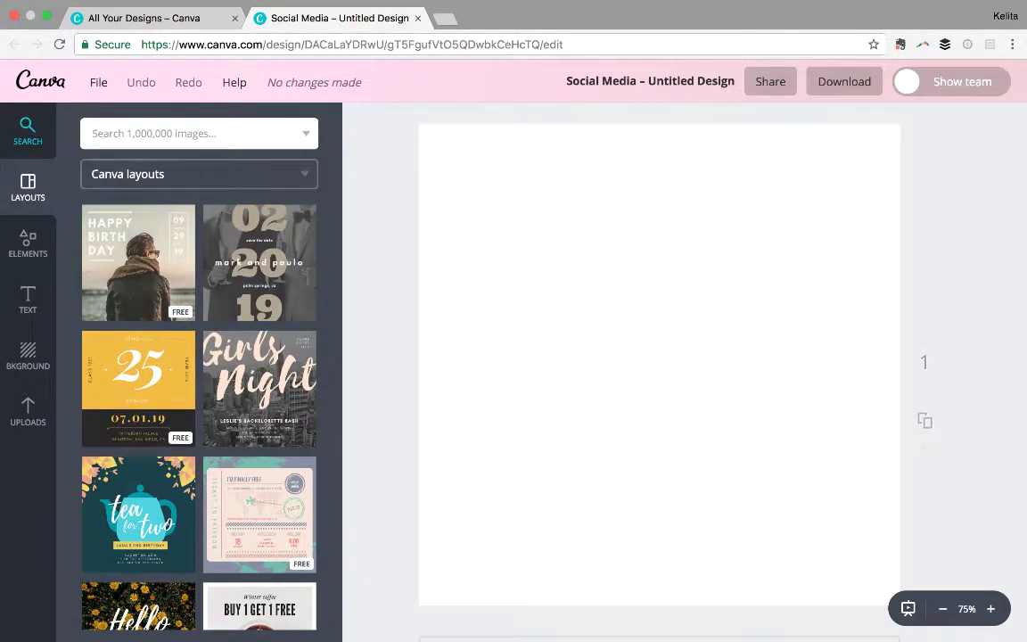
Search the image library's illustrations for "girl" and look through the results
left_click(28, 132)
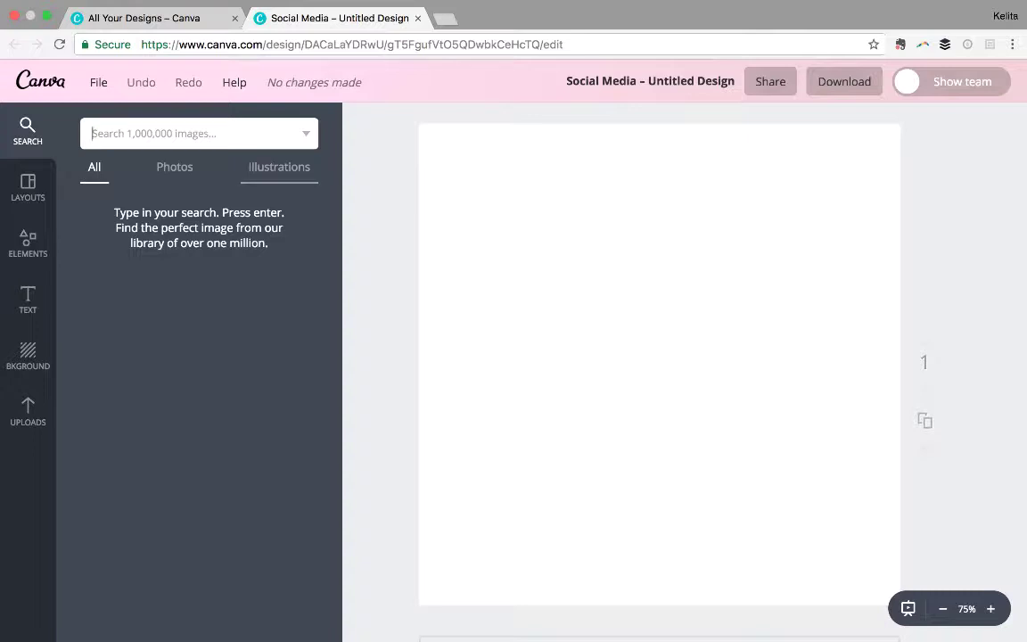
left_click(280, 167)
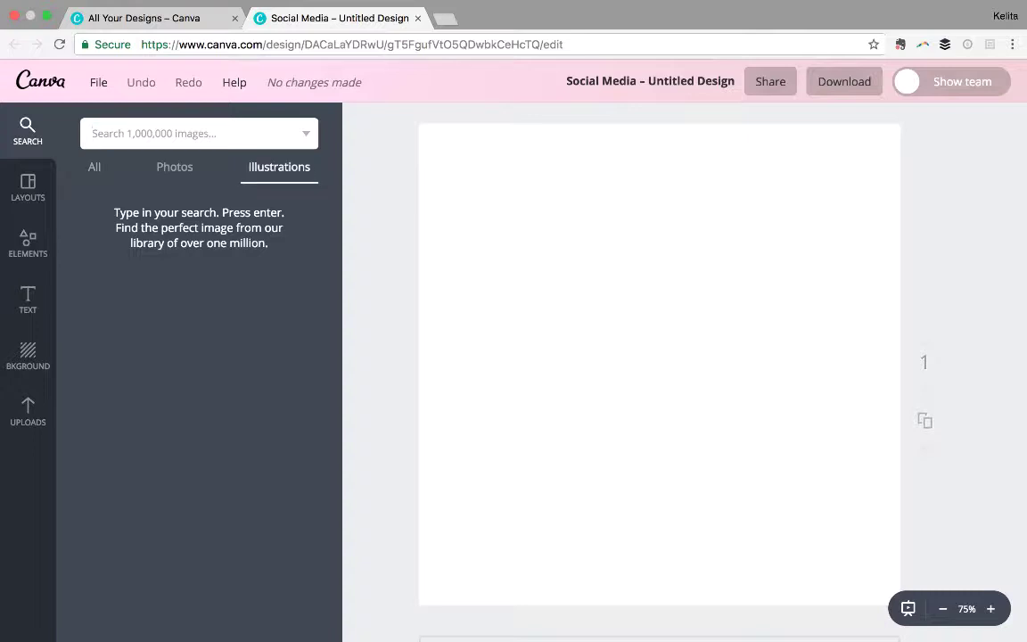
type("girl")
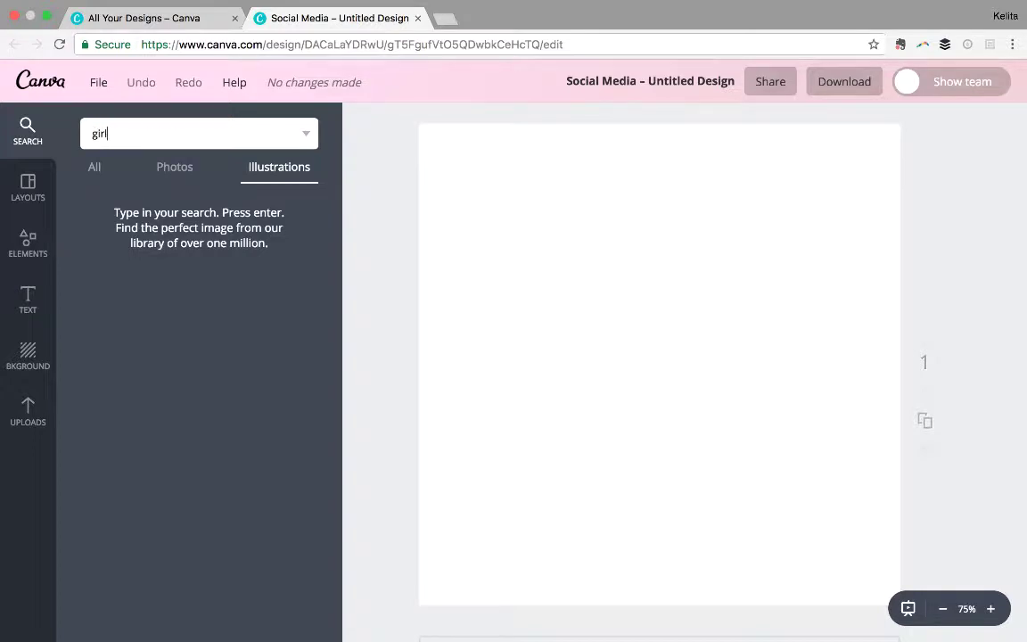
key("Return")
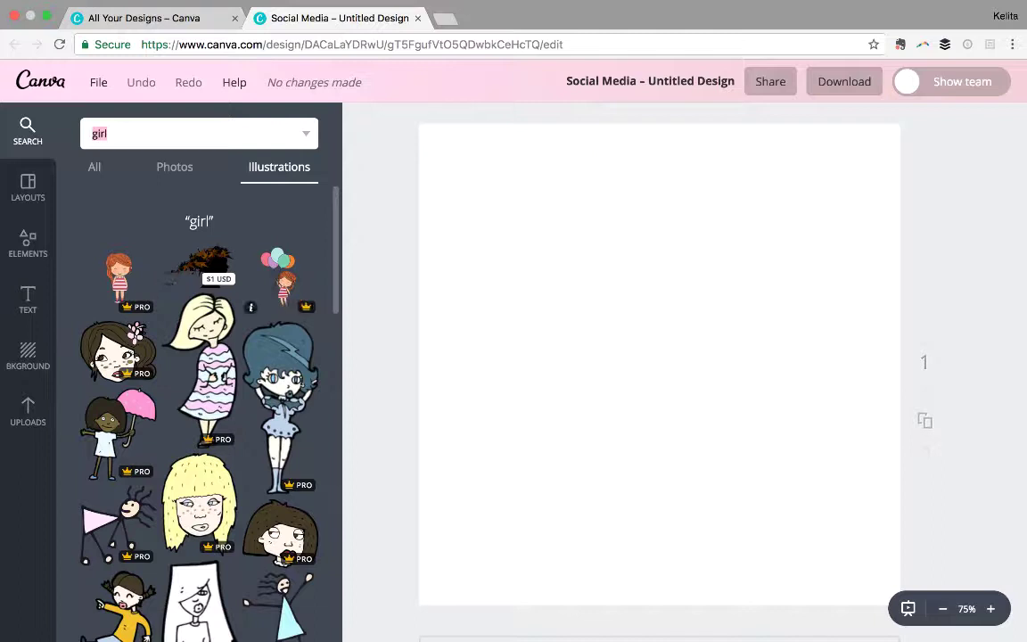
scroll(198, 401, "down", 2)
scroll(198, 401, "down", 10)
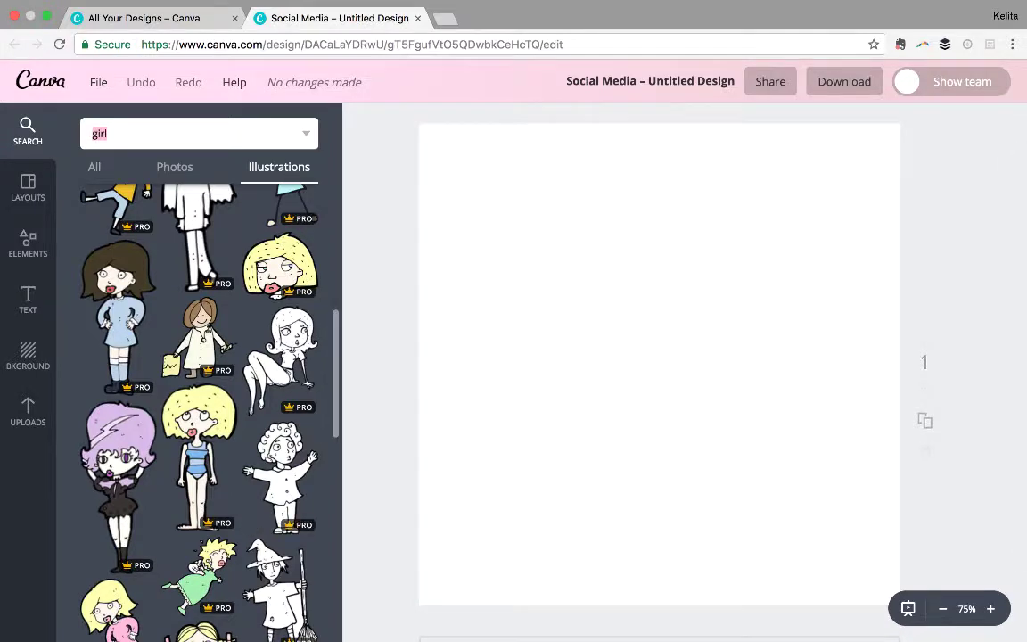
scroll(198, 401, "up", 12)
Search the illustrations for "woman" instead
type("w")
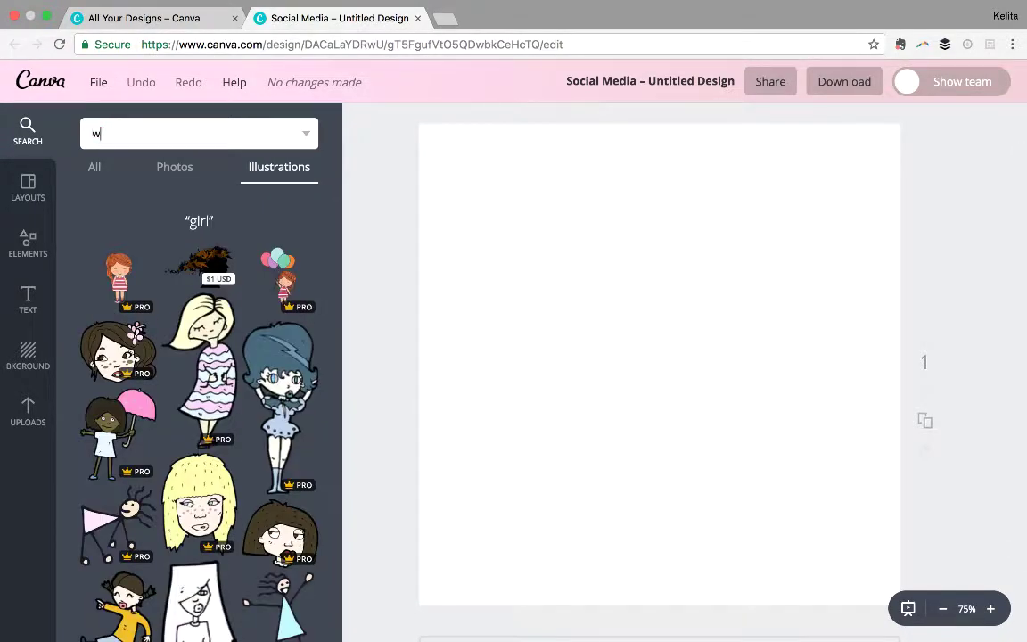
type("oman")
key("Return")
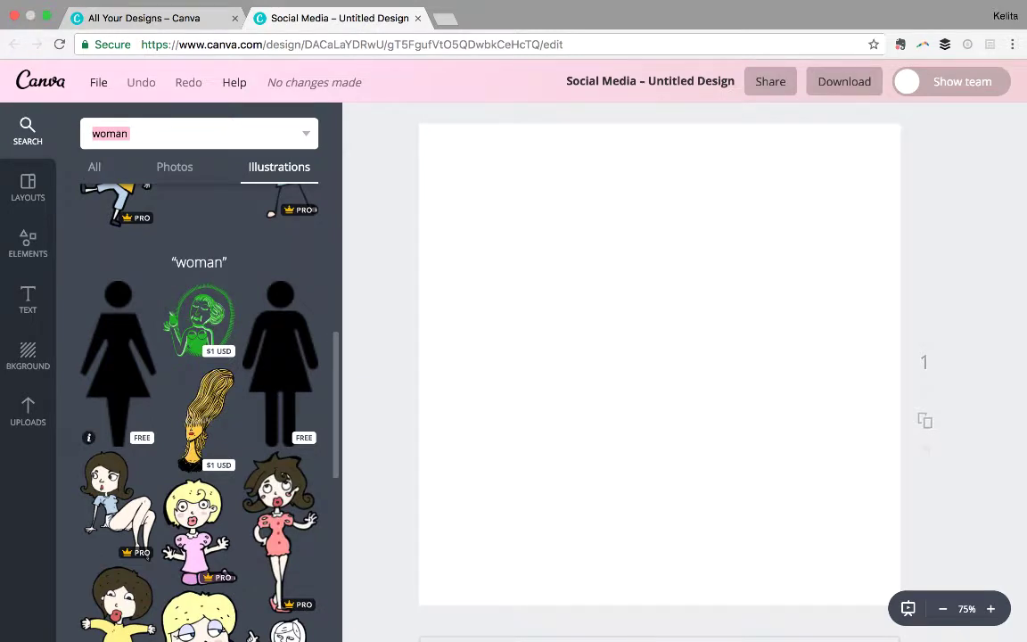
Try the free black woman figure and the green woman illustration on the canvas, and delete both
left_click(117, 366)
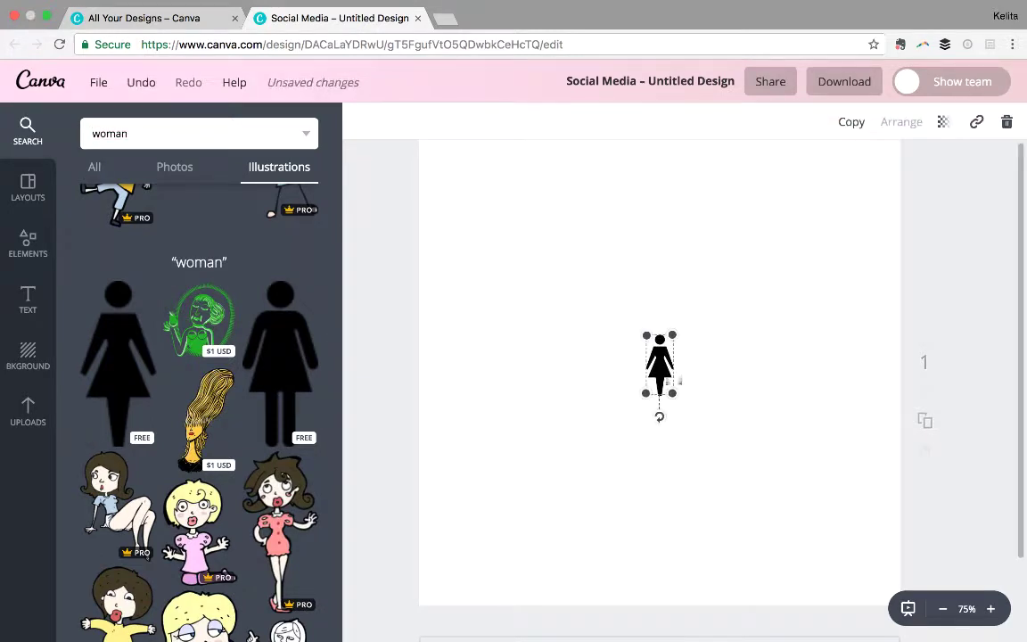
left_click_drag(660, 364, 481, 282)
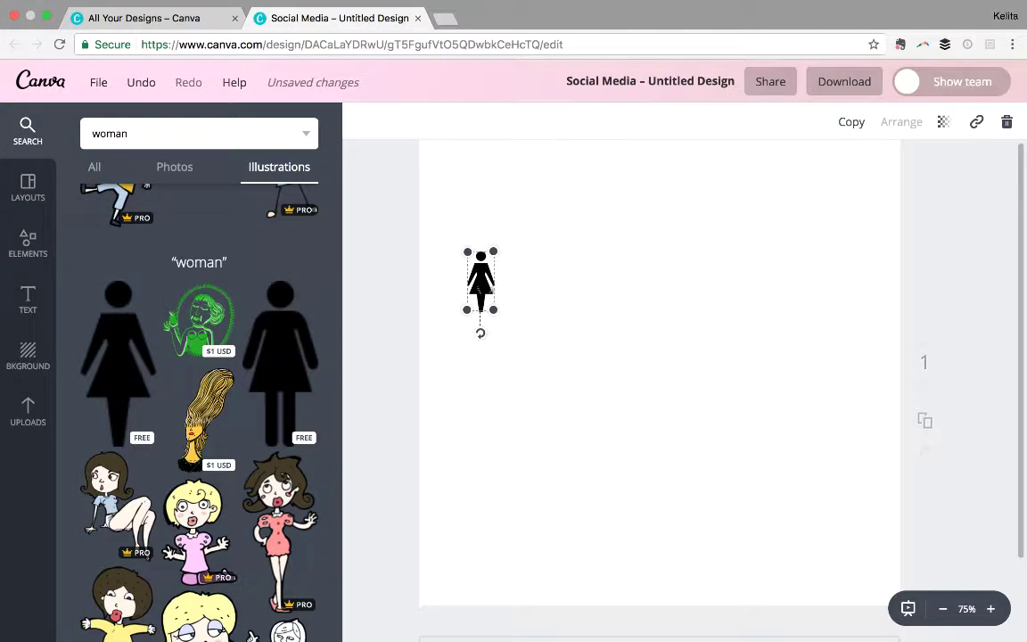
left_click(198, 319)
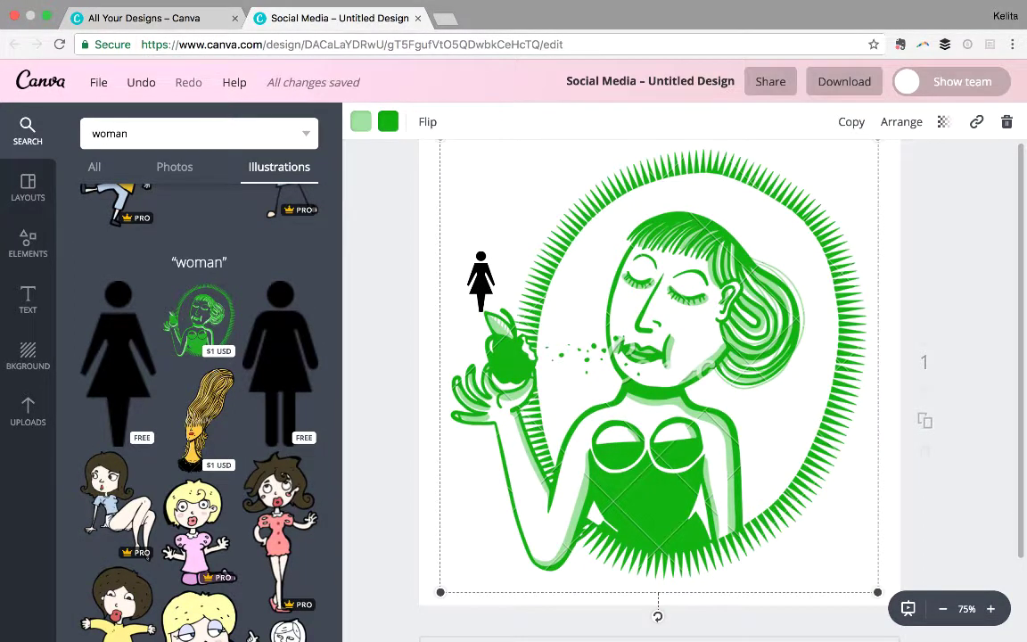
key("Delete")
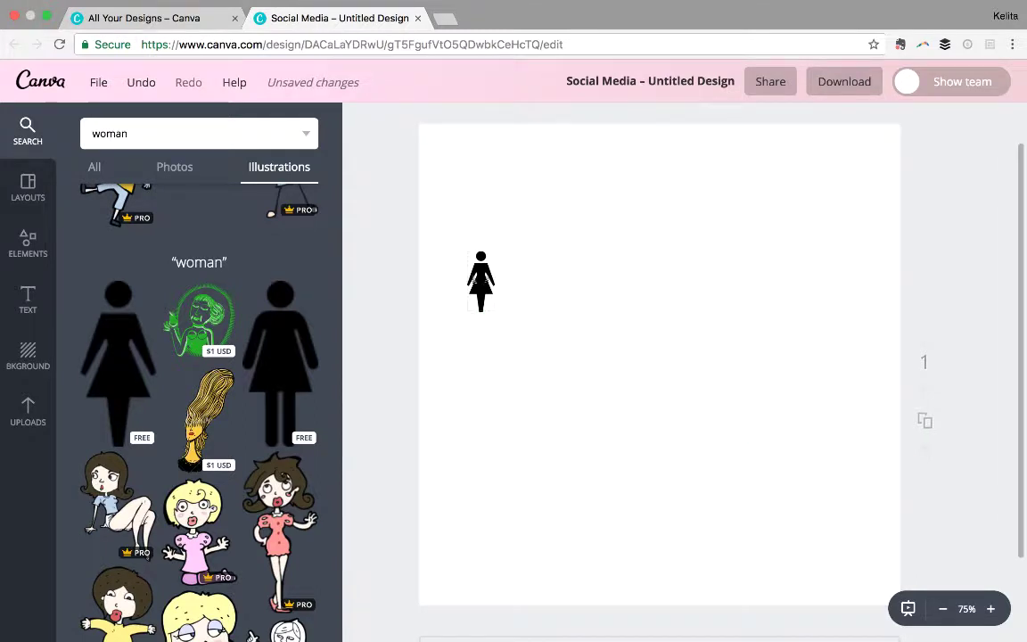
left_click(481, 281)
key("Delete")
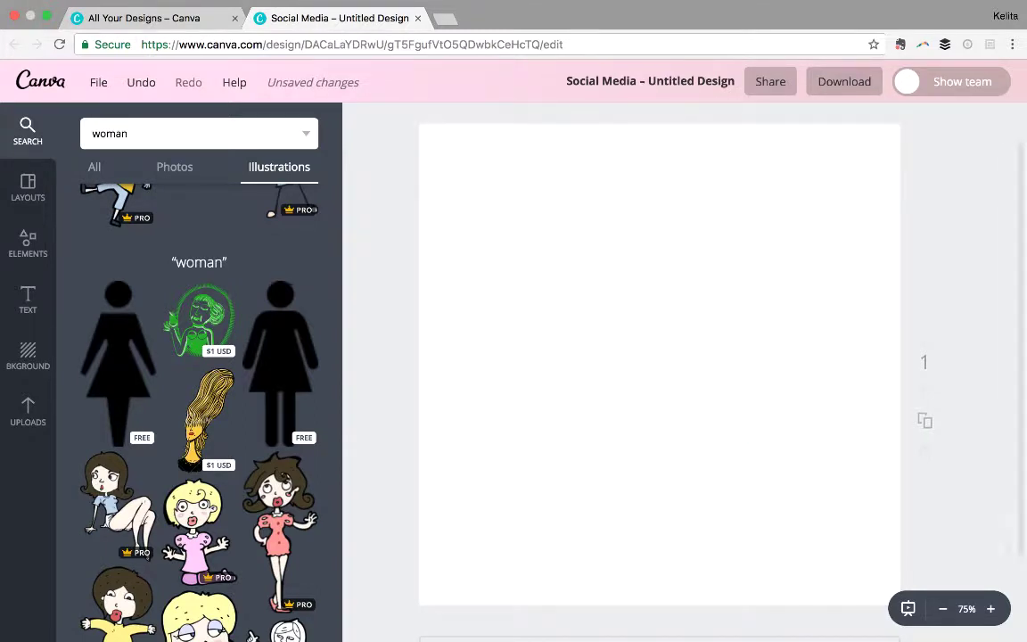
Add the free photo of the woman holding a sparkler and scale it to cover the whole canvas
left_click(175, 167)
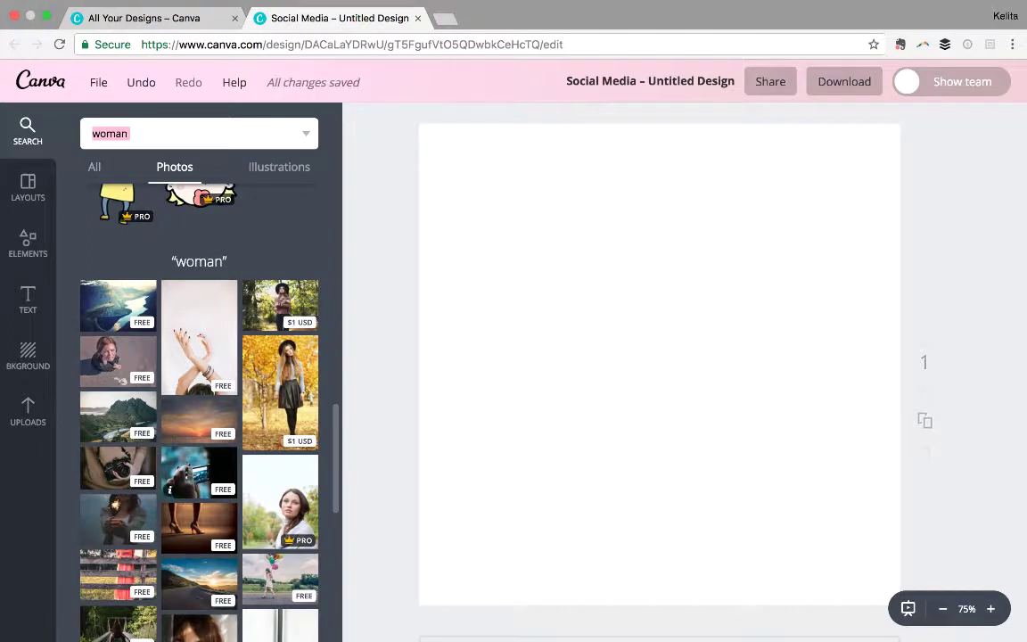
left_click(107, 517)
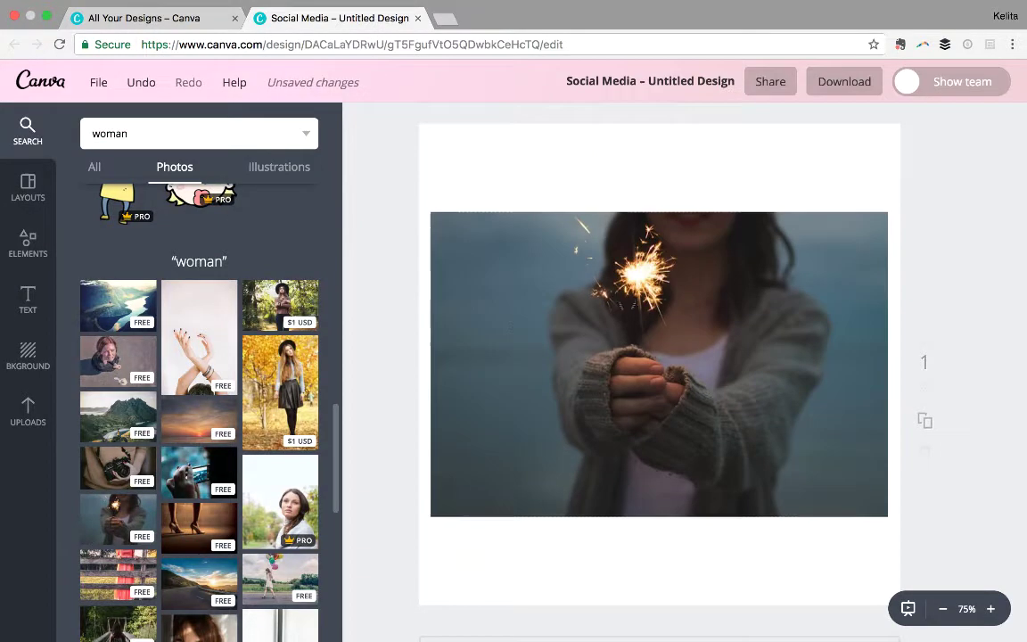
left_click_drag(431, 212, 167, 35)
left_click_drag(535, 357, 597, 484)
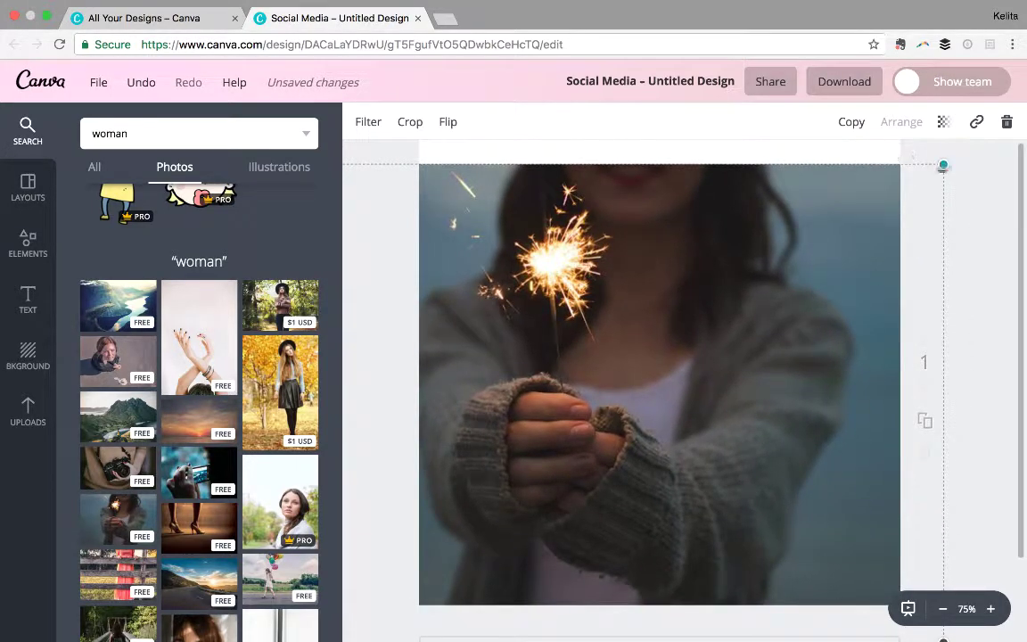
left_click_drag(943, 164, 894, 179)
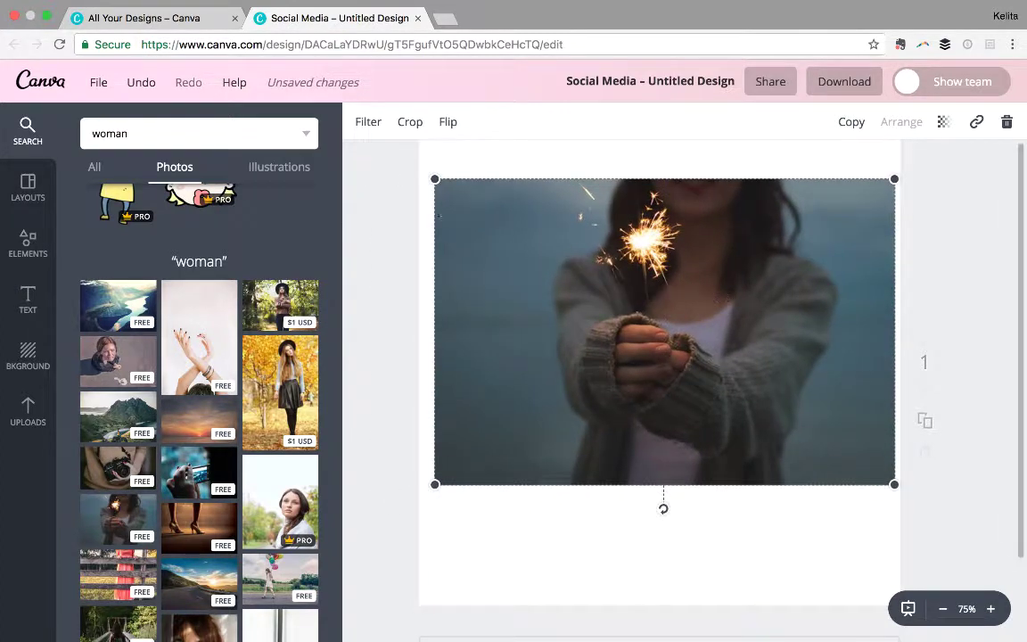
left_click_drag(434, 179, 99, 0)
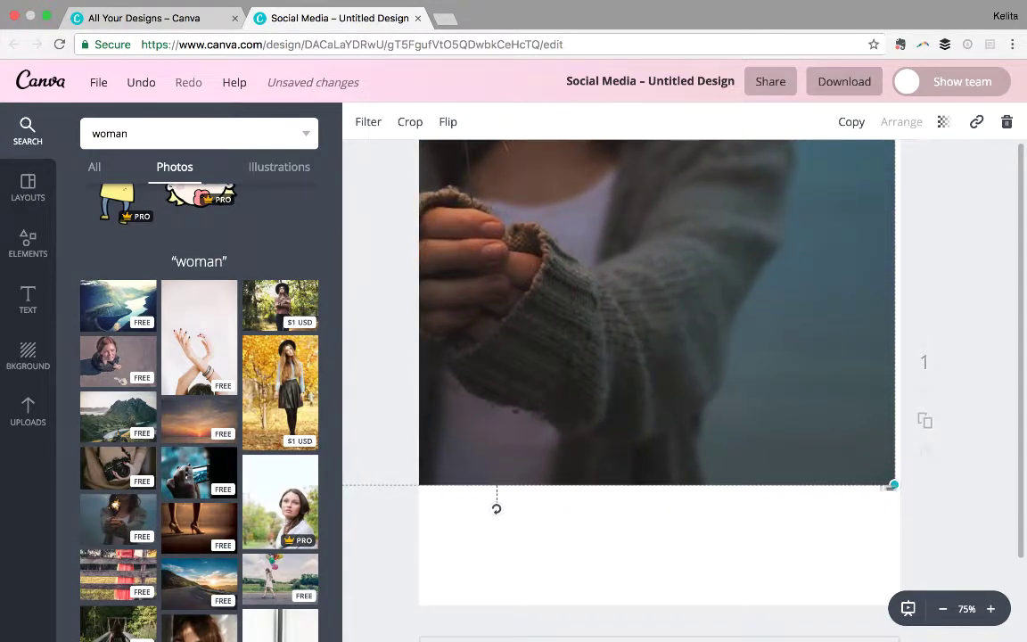
left_click_drag(892, 485, 1017, 635)
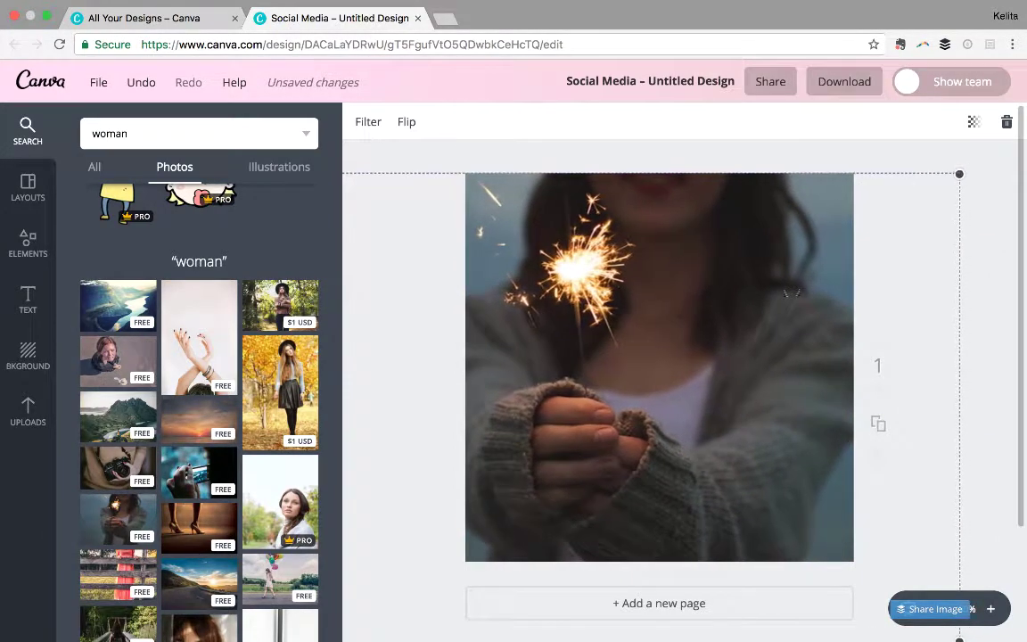
key("Escape")
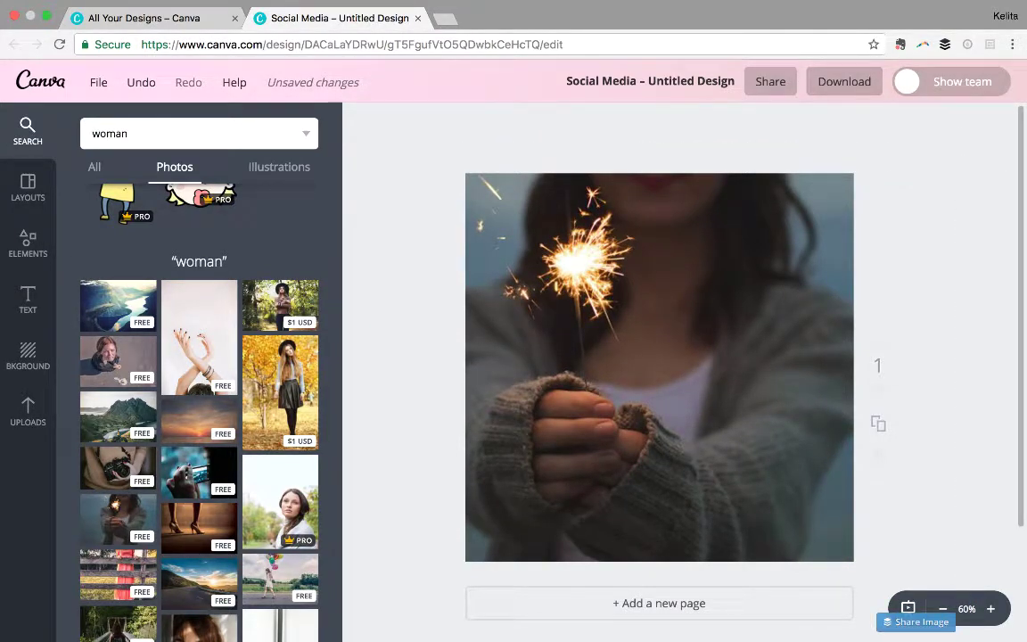
Apply the Edge filter to the sparkler photo at an intensity of +50
left_click(660, 374)
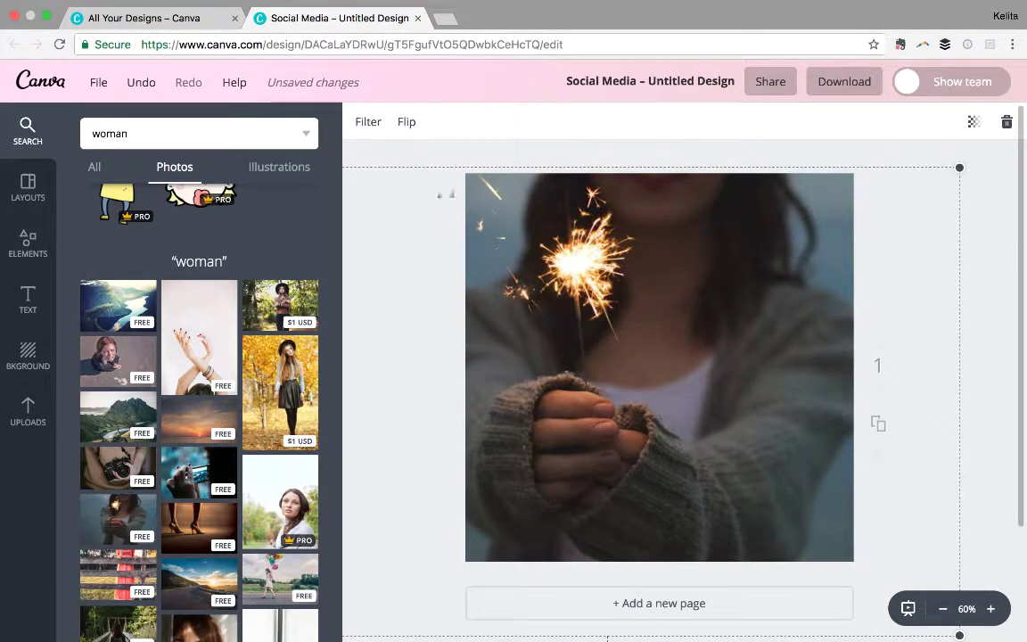
left_click(368, 121)
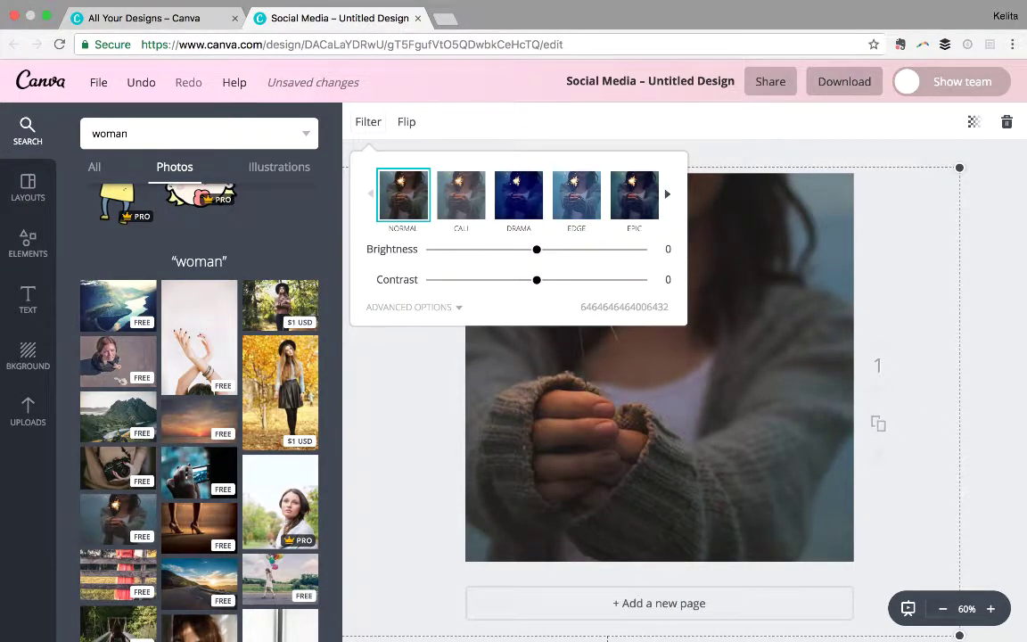
left_click(576, 194)
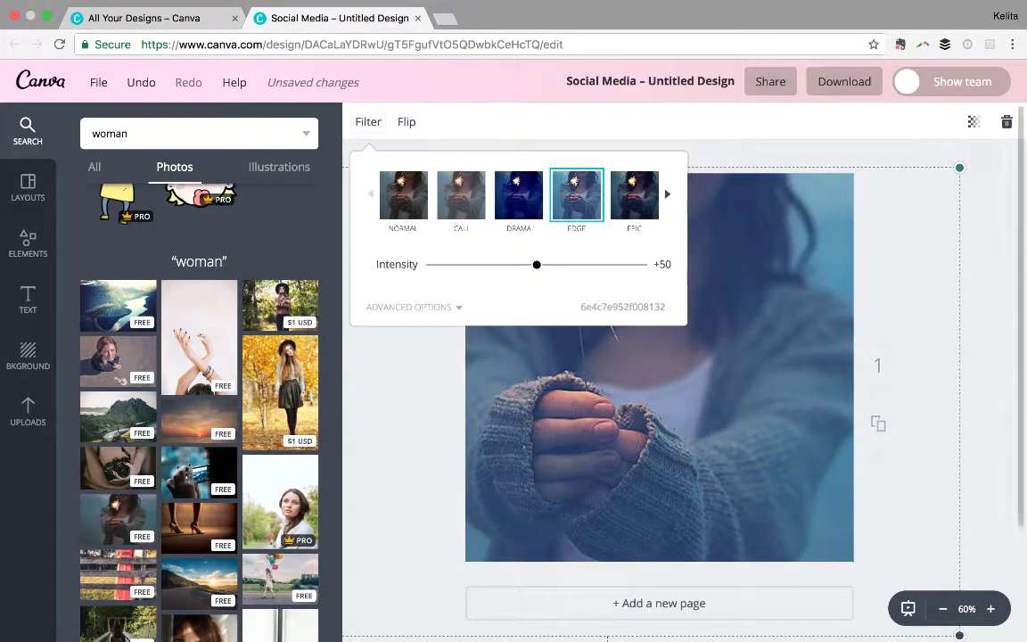
key("Escape")
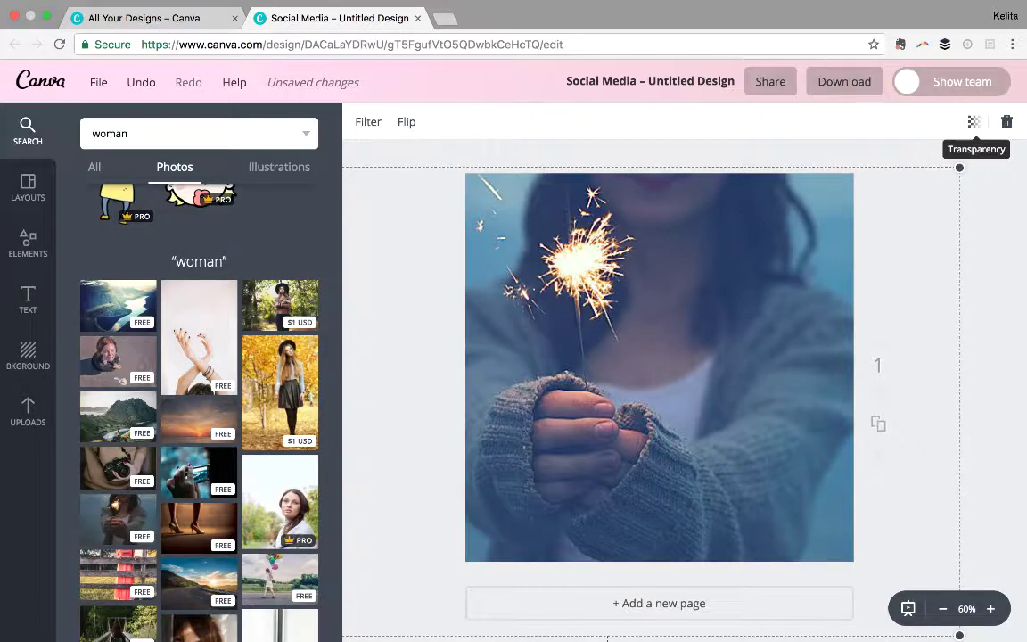
Try a transparency of 75 on the sparkler photo and restore it to 100
left_click(974, 121)
left_click_drag(944, 169, 917, 169)
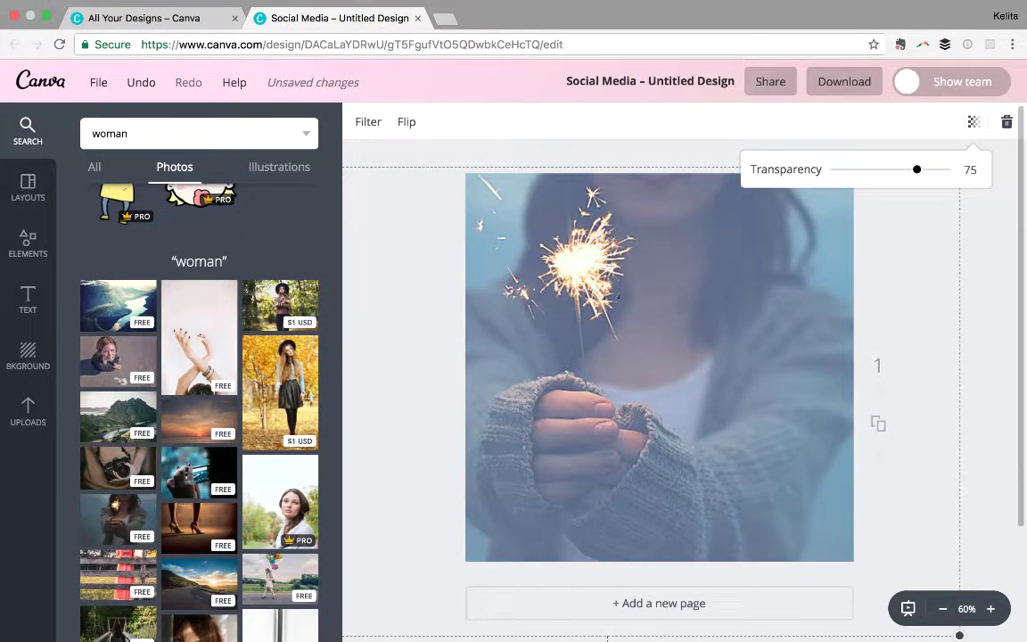
left_click_drag(917, 169, 944, 170)
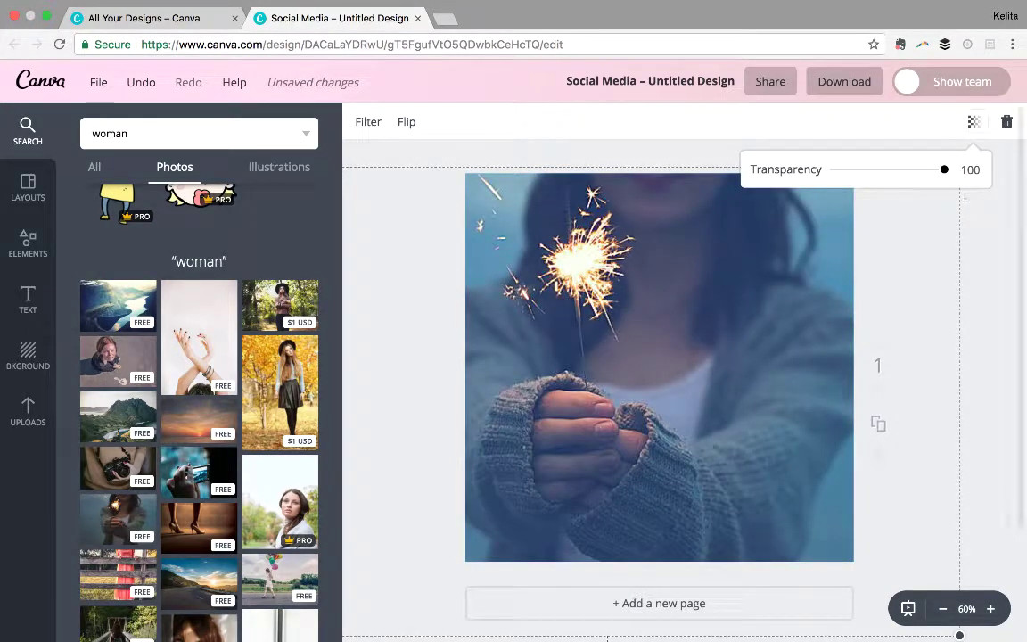
Deselect the sparkler photo and browse the element collections for free photos, grids and frames
left_click(854, 154)
left_click(860, 155)
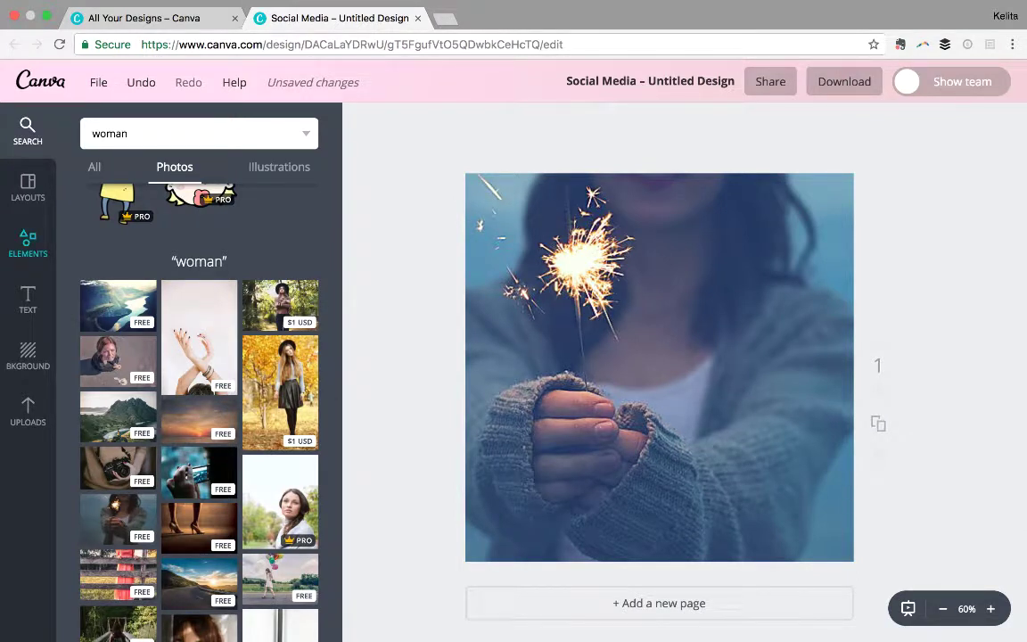
left_click(27, 243)
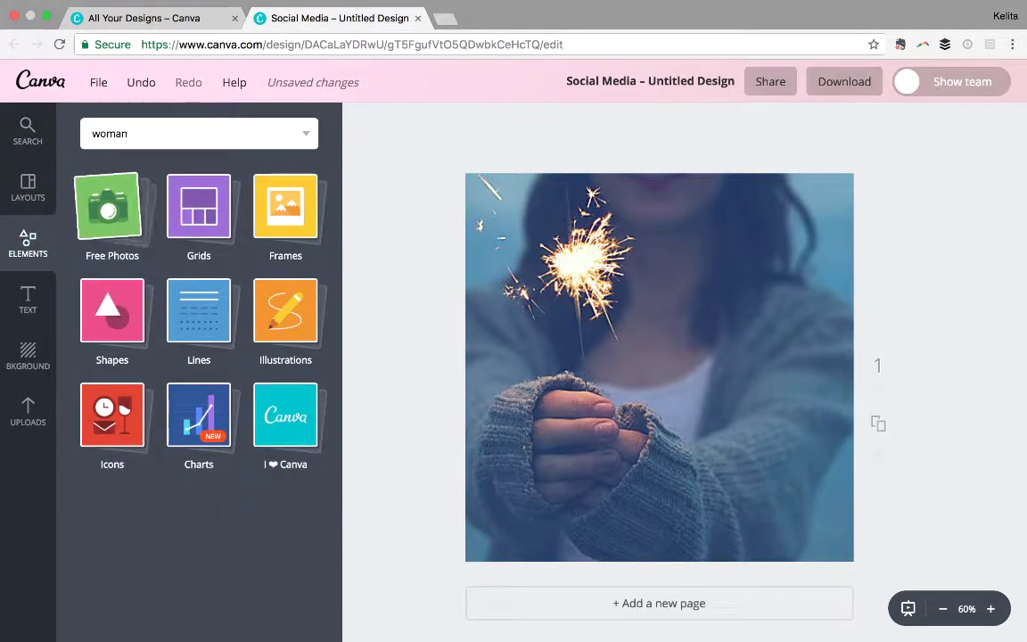
left_click(112, 207)
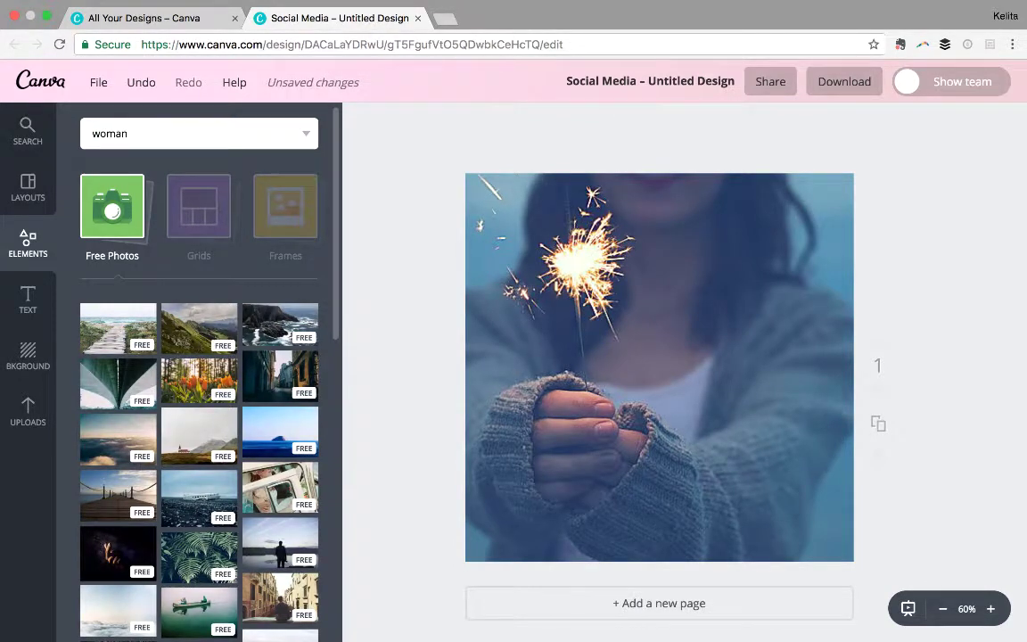
left_click(199, 206)
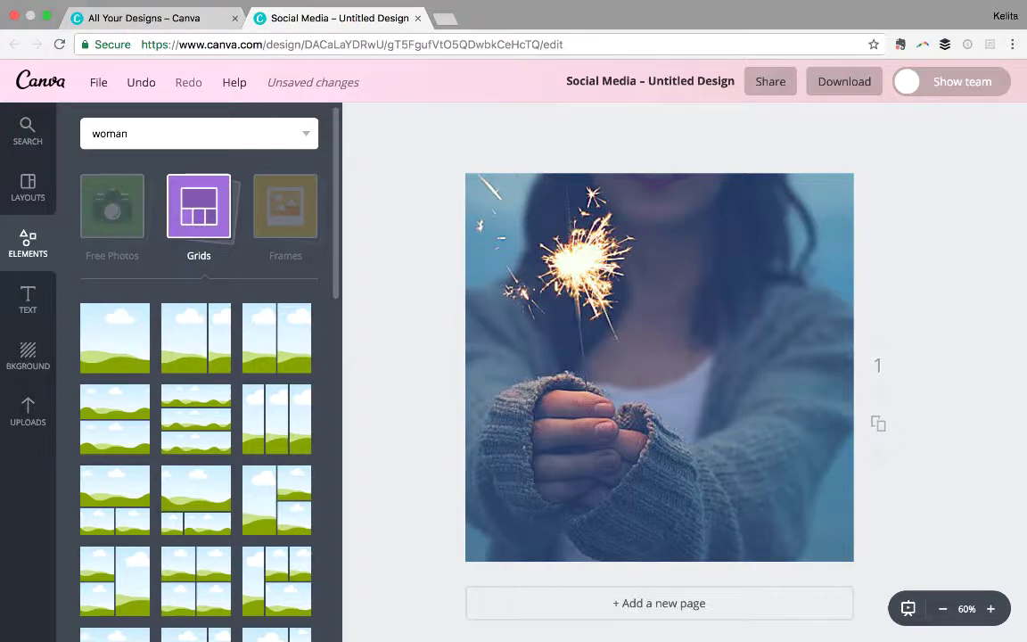
left_click(285, 207)
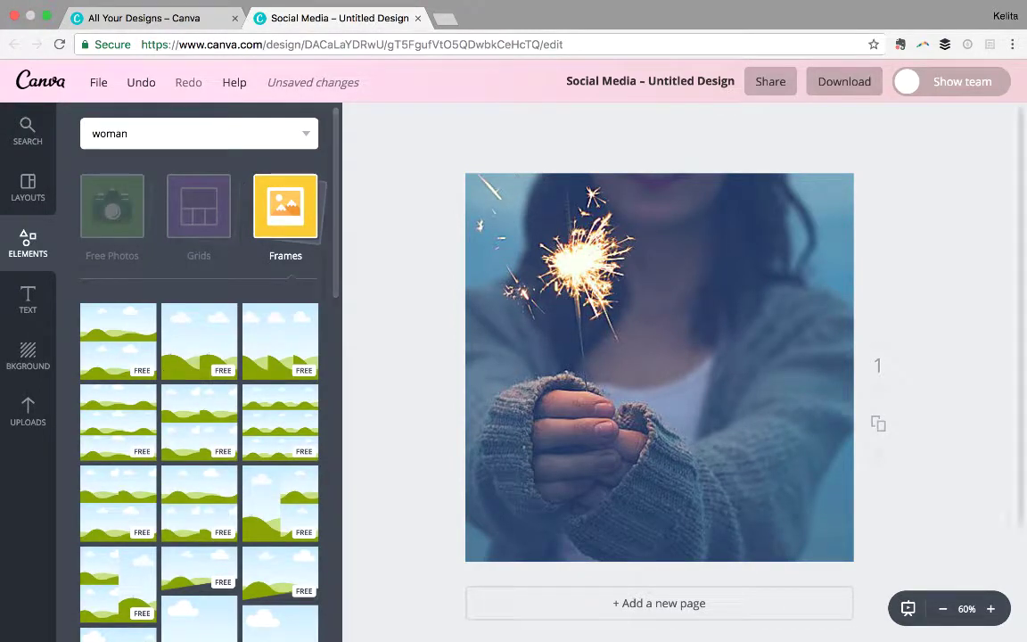
scroll(199, 401, "down", 2)
scroll(198, 375, "down", 6)
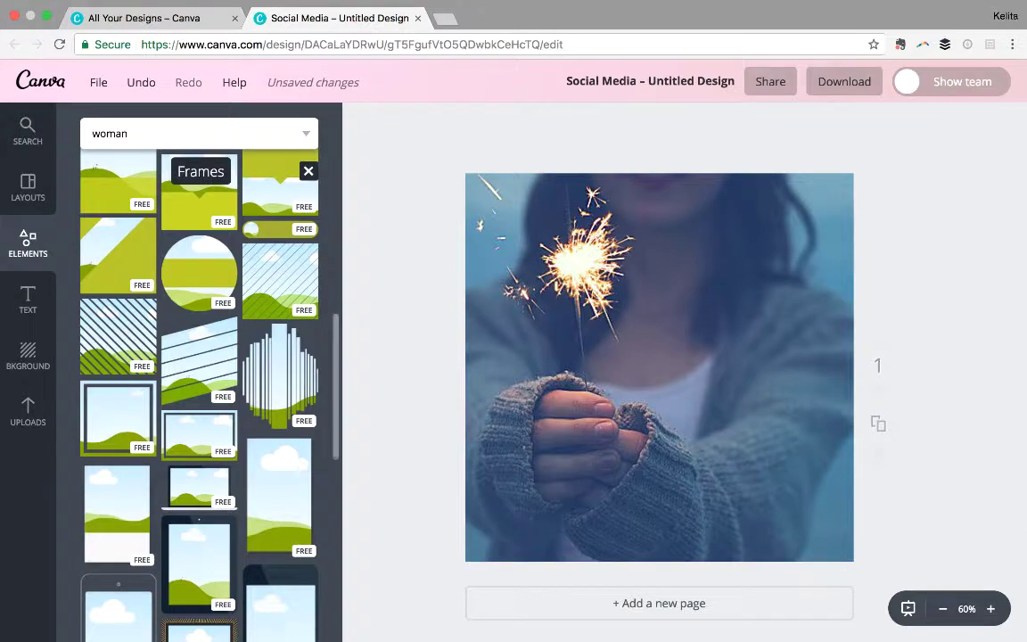
scroll(199, 374, "down", 1)
scroll(199, 375, "down", 6)
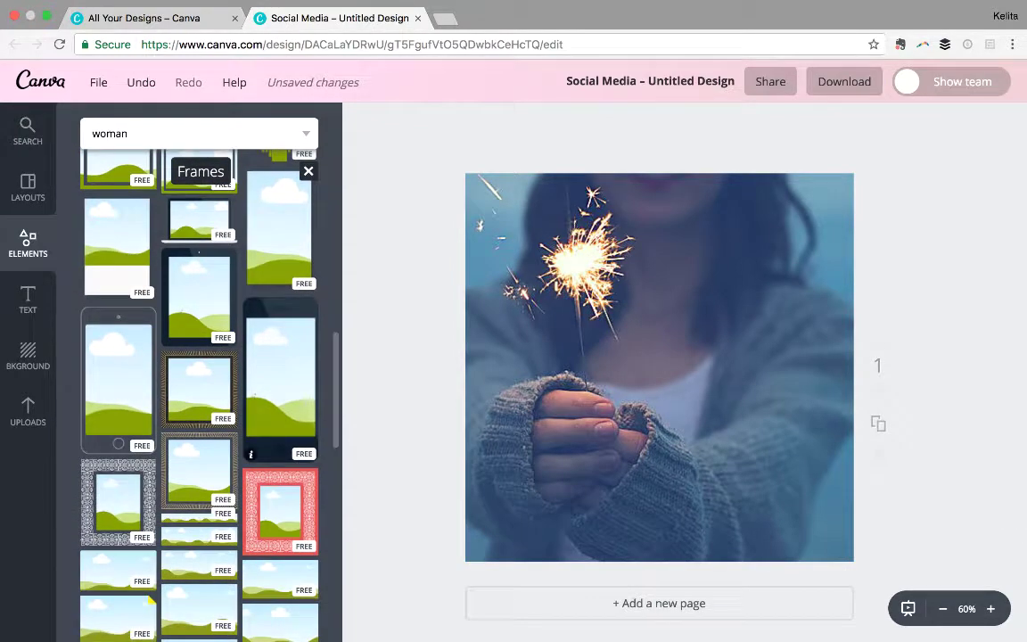
scroll(199, 374, "up", 15)
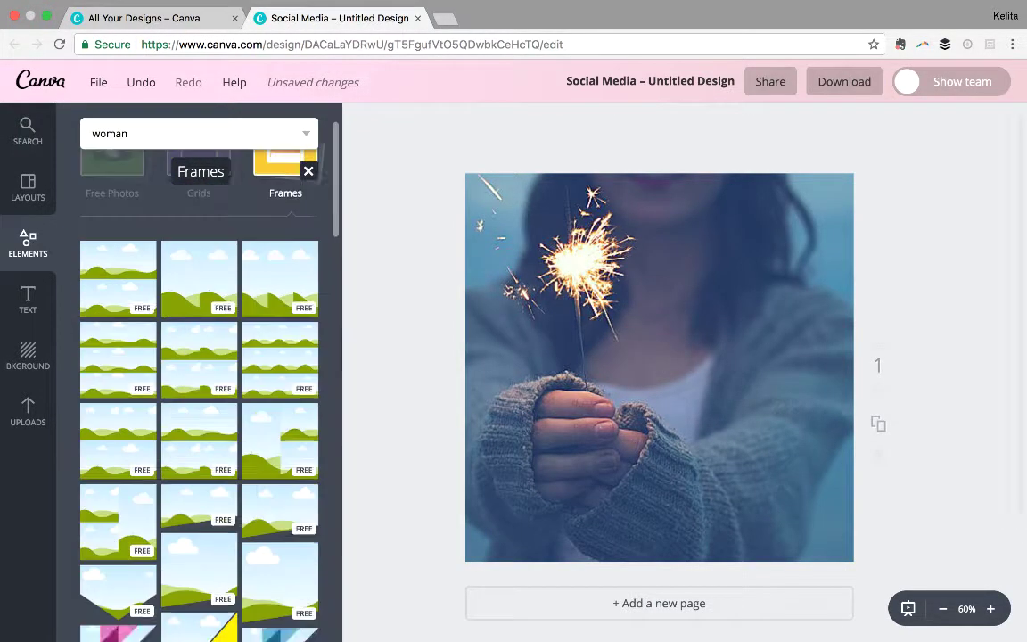
left_click(285, 206)
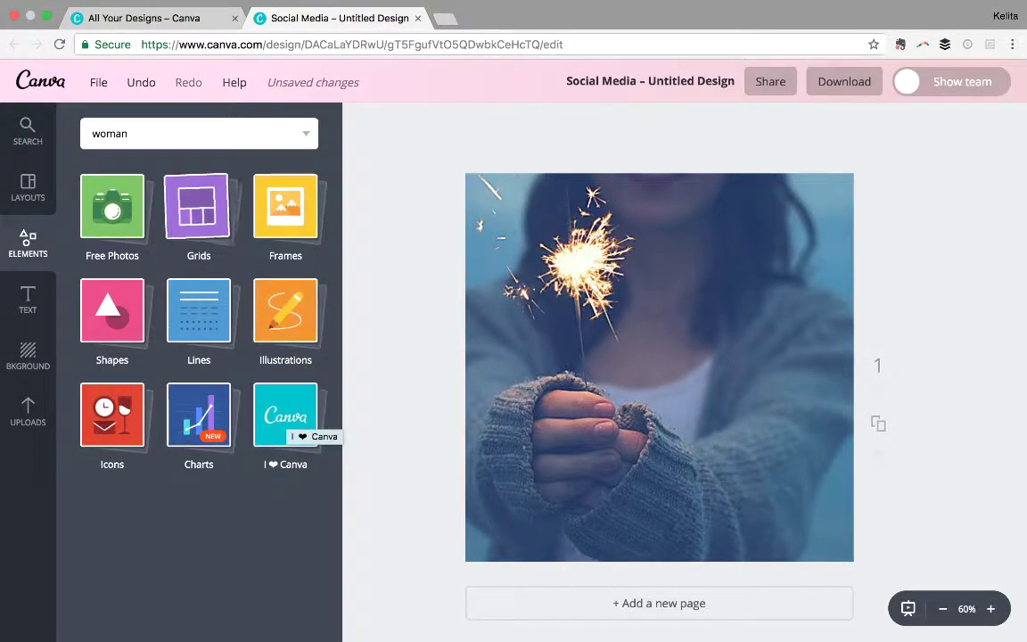
Clear the search term "woman" from the image search
left_click(92, 134)
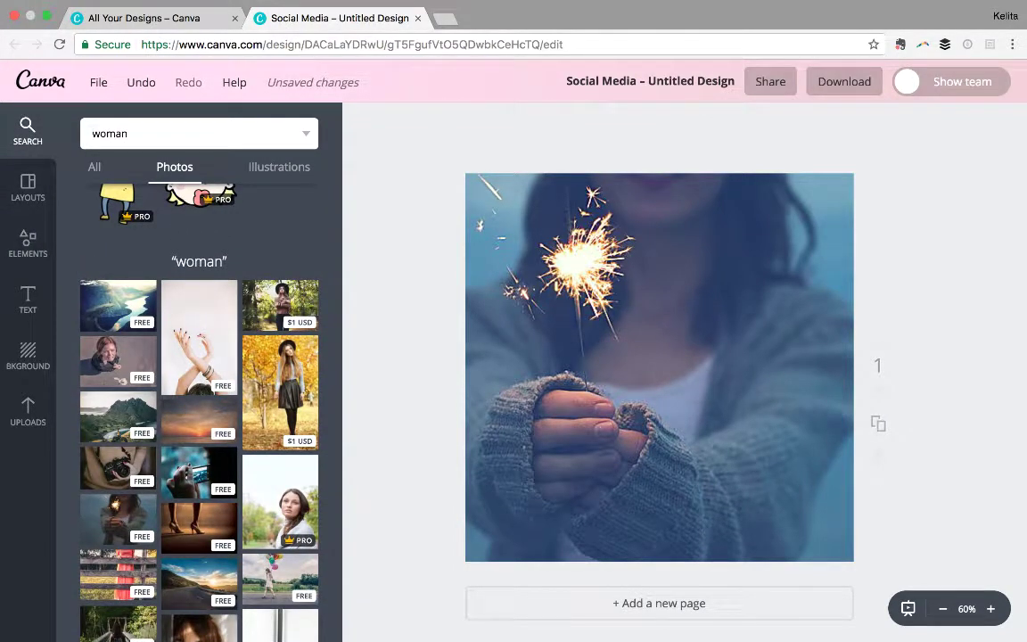
key("super+a")
key("BackSpace")
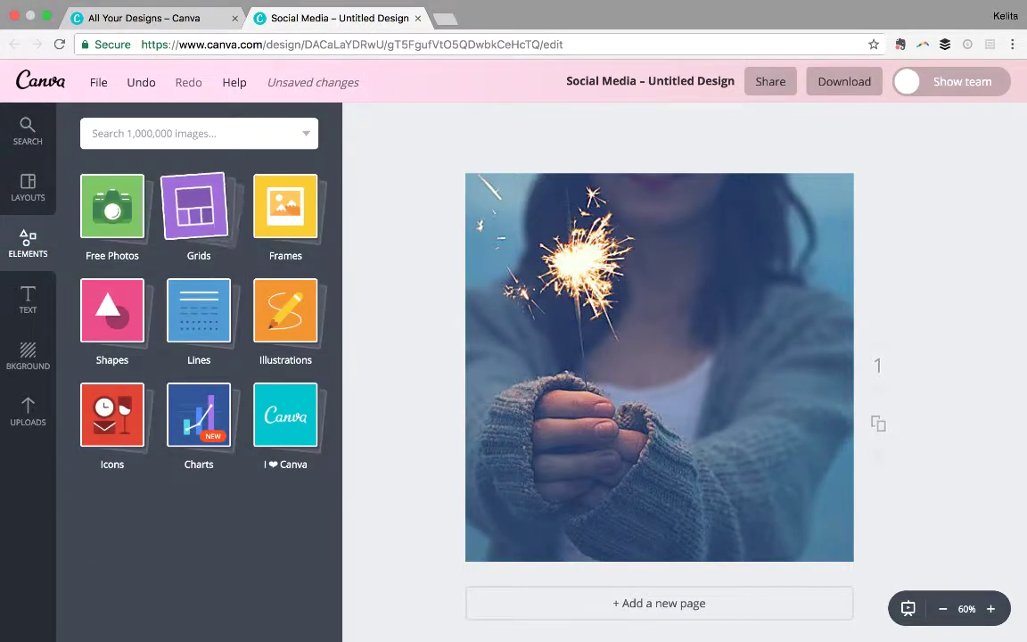
Add the free thick solid line element and move it to the lower-left area of the design
left_click(198, 311)
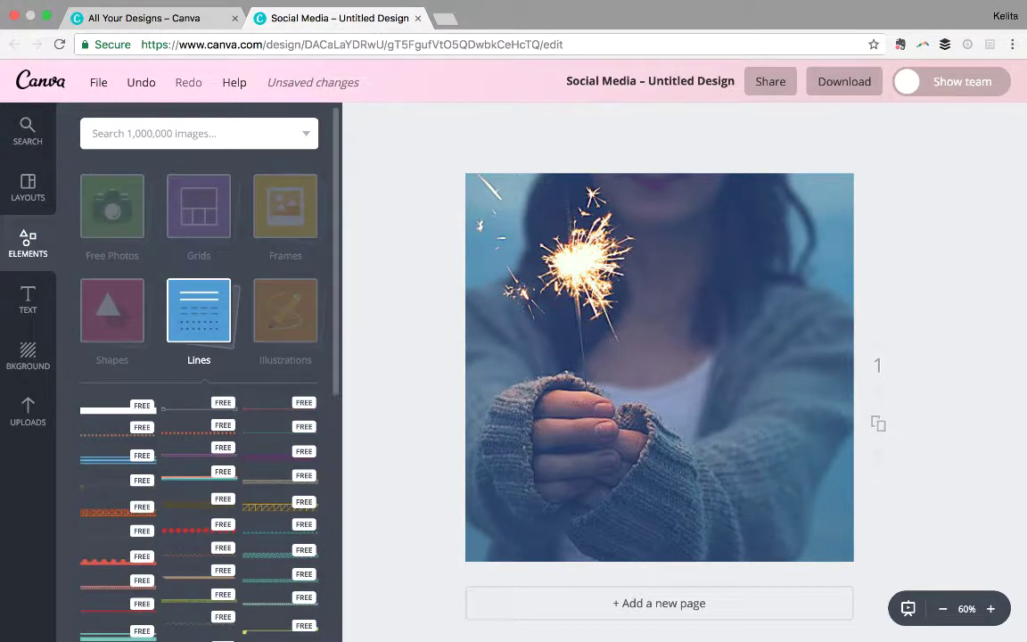
left_click(89, 408)
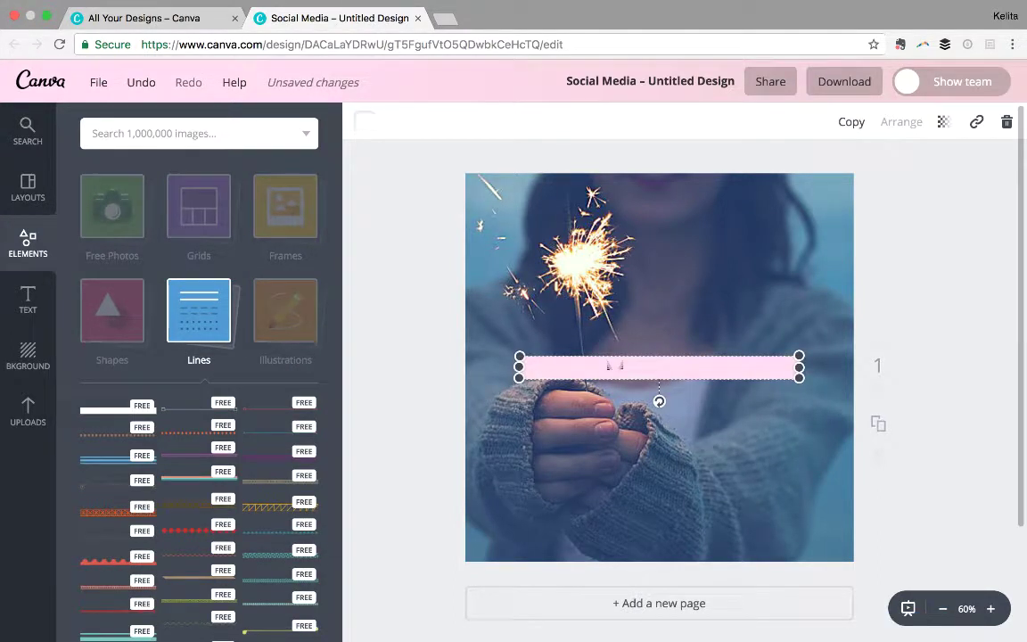
left_click_drag(659, 365, 565, 515)
left_click_drag(559, 533, 558, 530)
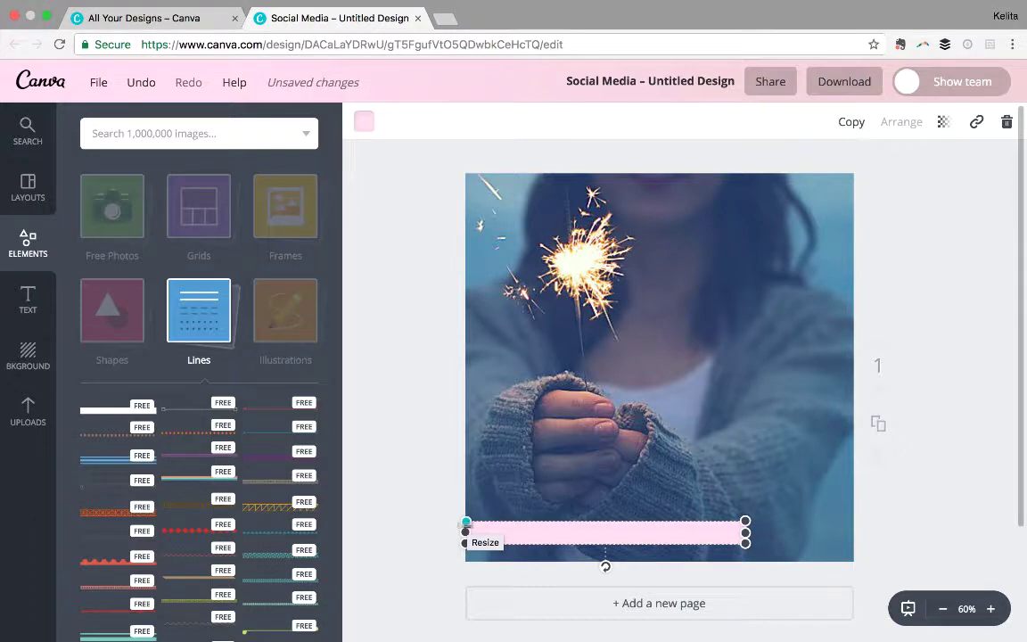
Resize the line into a thin, longer bar and place it running off the design's left edge near the bottom
left_click_drag(465, 532, 641, 543)
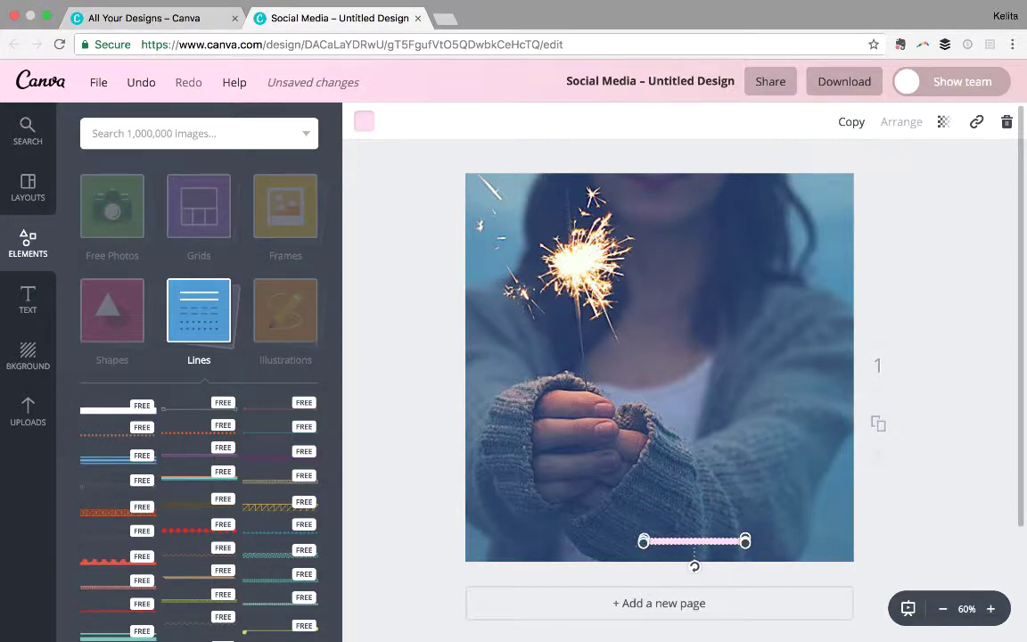
left_click_drag(644, 541, 514, 541)
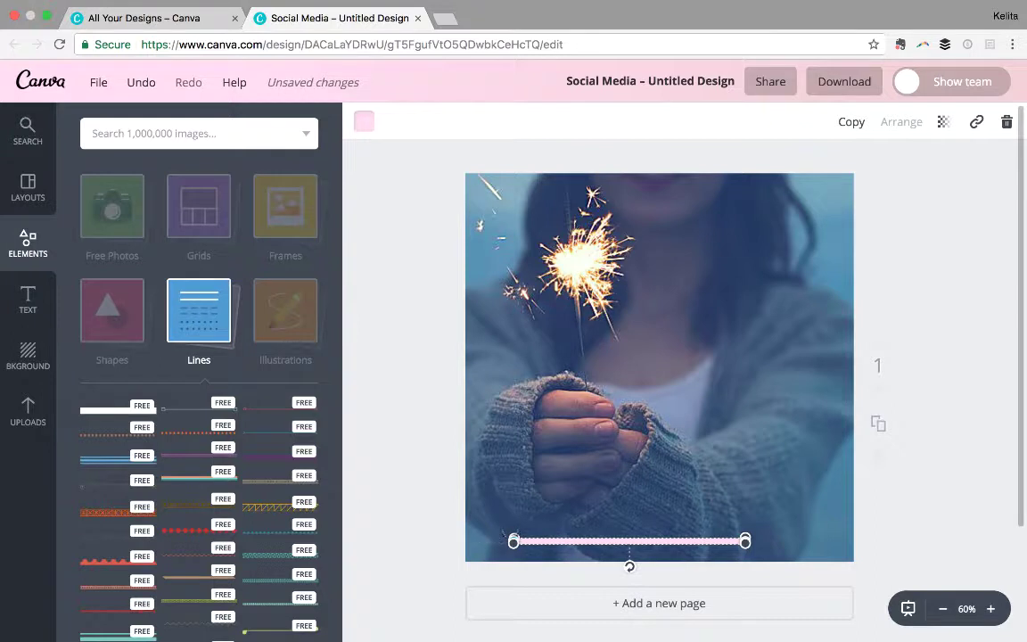
left_click_drag(596, 543, 529, 537)
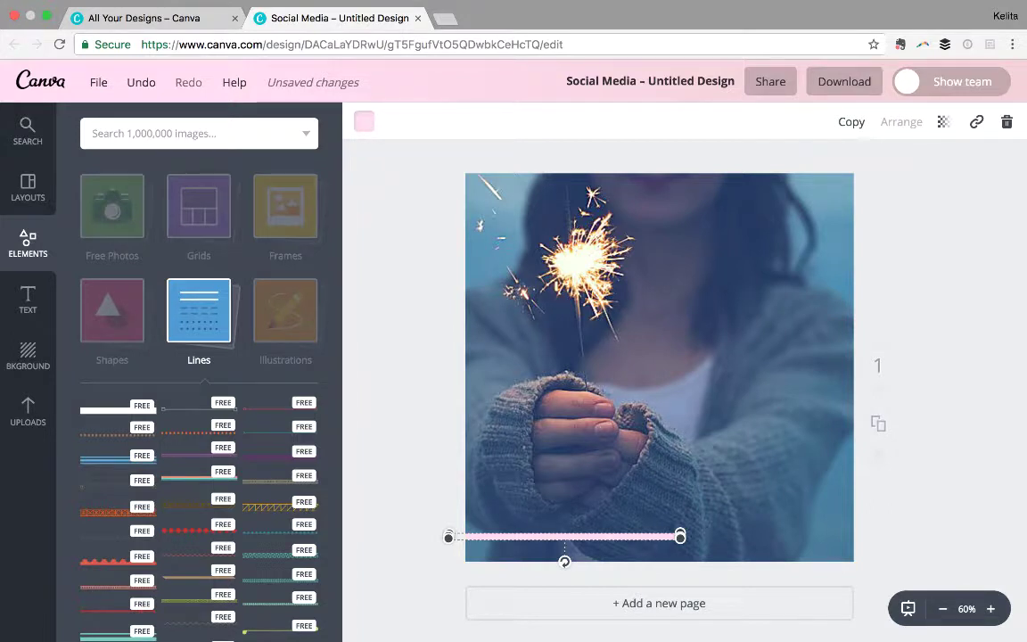
Recolor the pale pink line white and deselect it
left_click(364, 121)
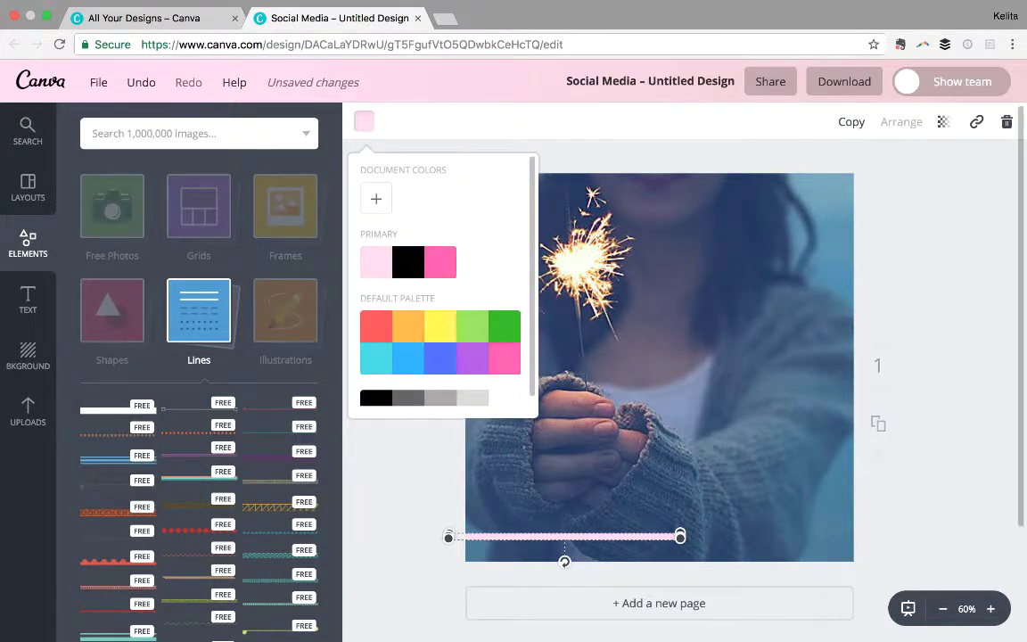
key("Escape")
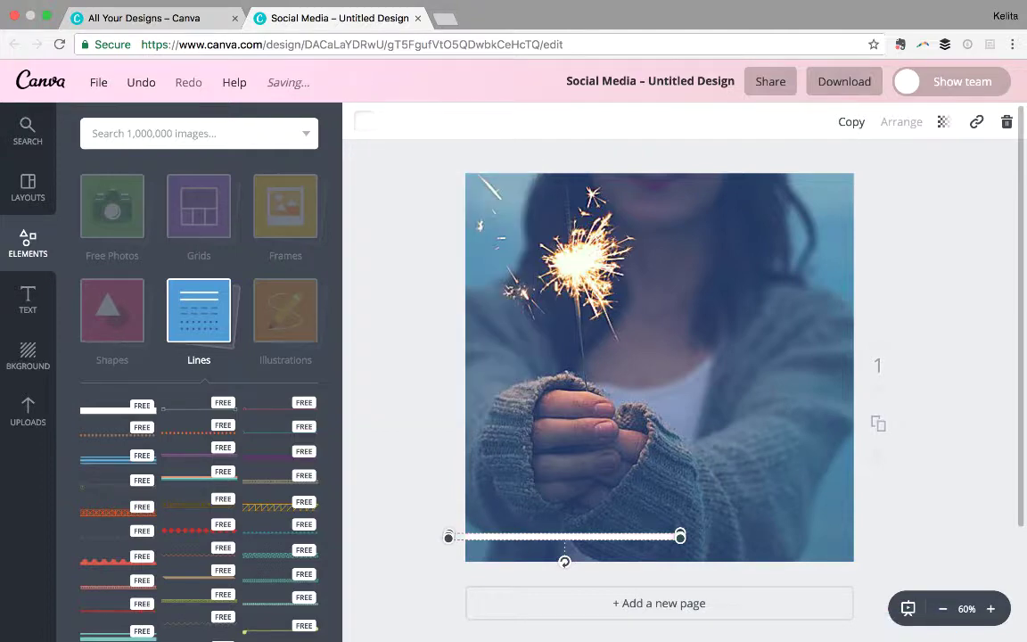
key("Escape")
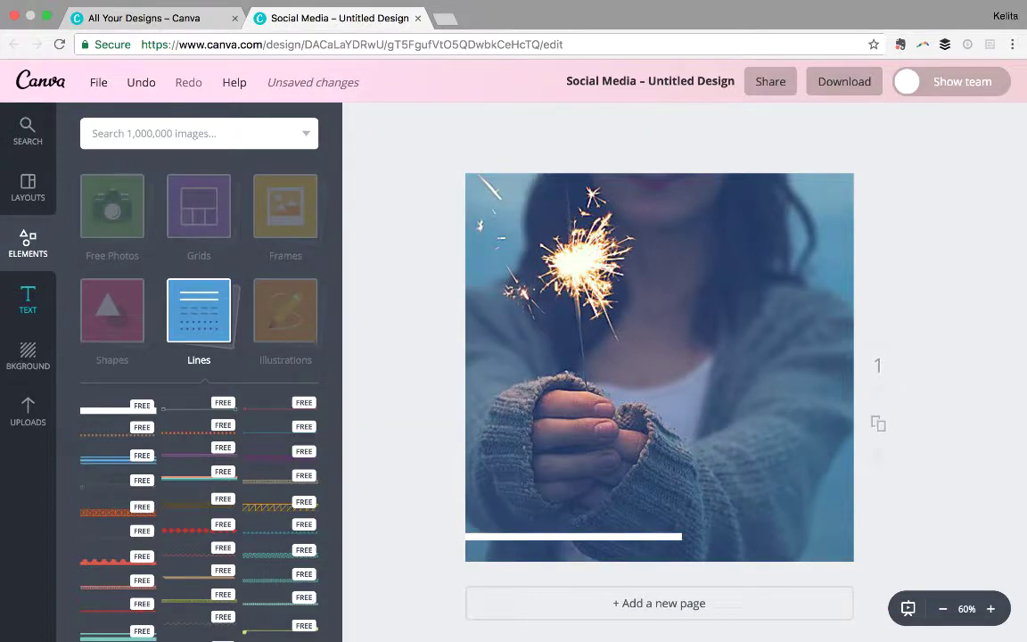
Add a subheading text box to the design and set its font to Cooper Hewitt Heavy
left_click(28, 301)
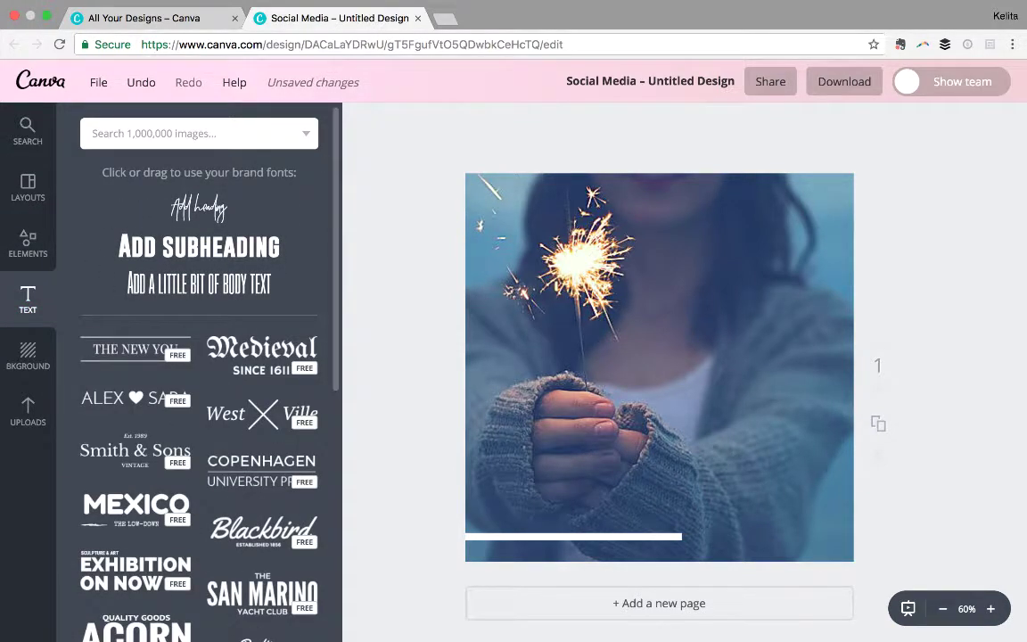
left_click(199, 247)
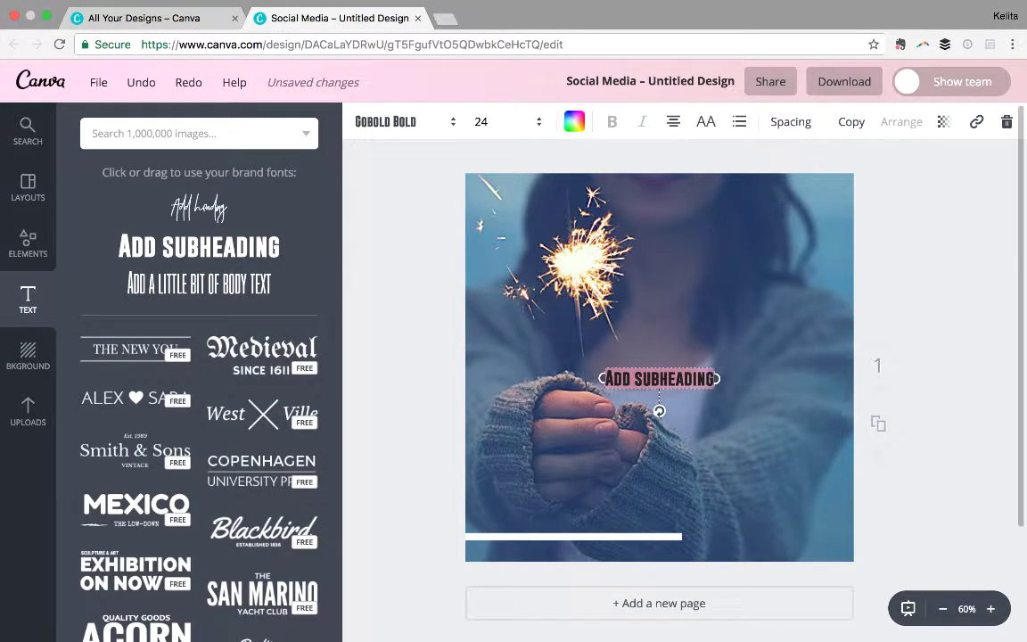
left_click(392, 121)
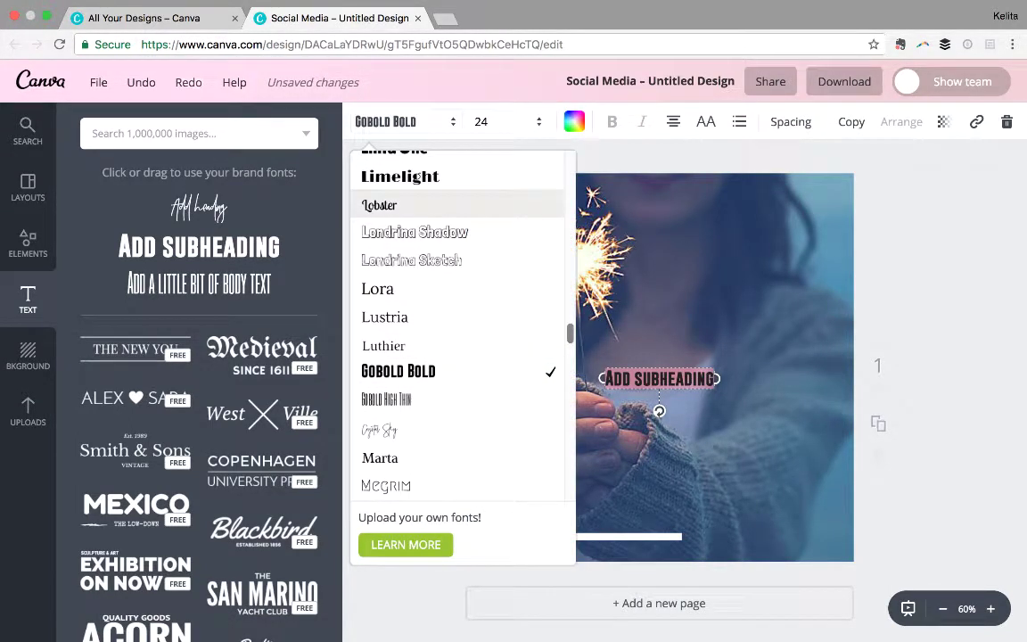
scroll(393, 205, "up", 10)
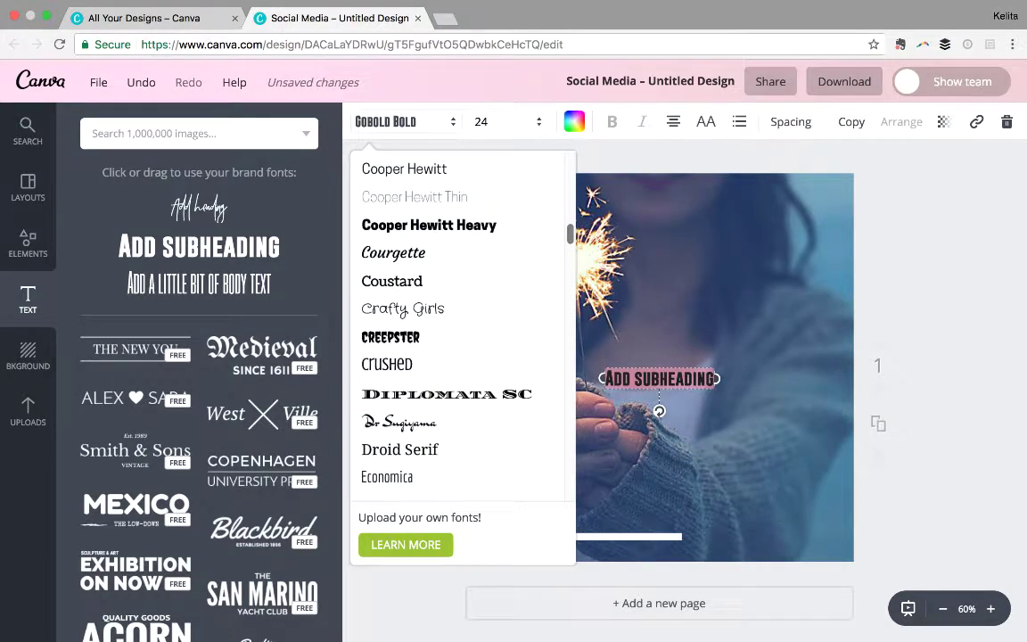
left_click(429, 225)
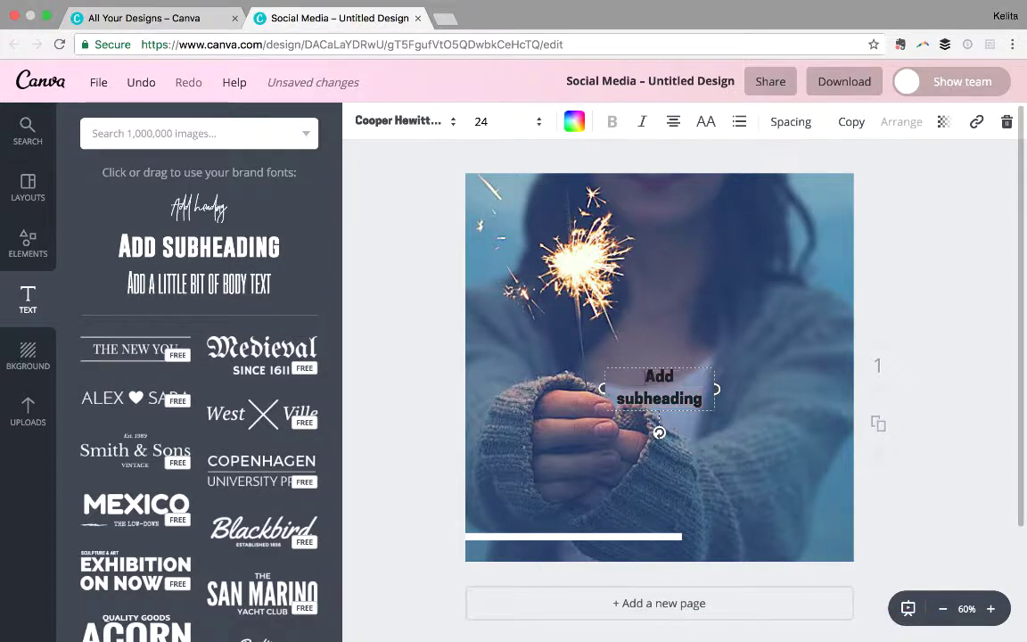
Replace the subheading placeholder with the owner's website address
key("ctrl+a")
type("ww")
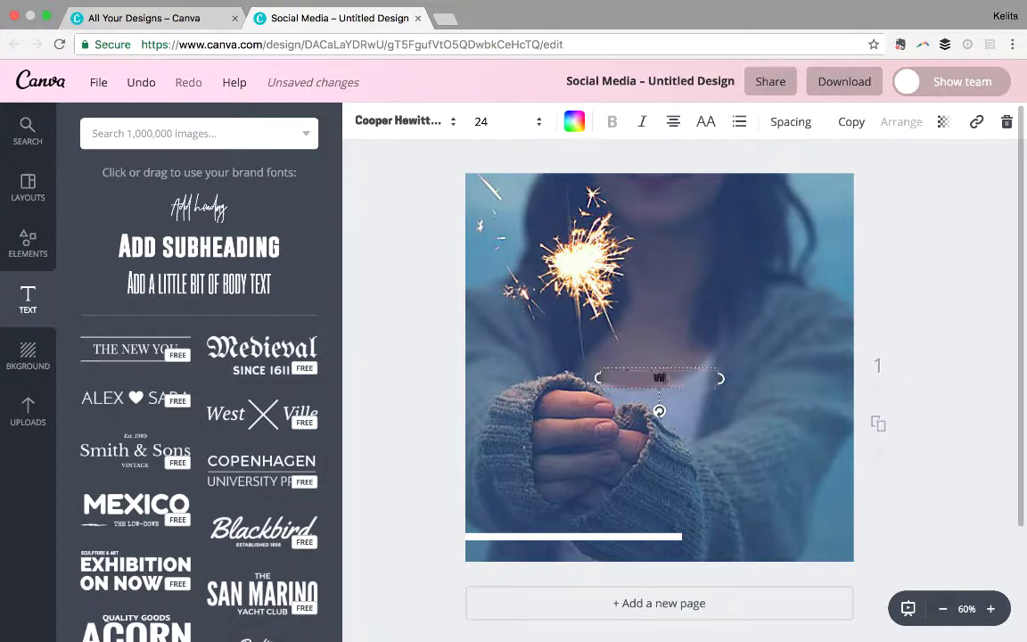
type("w.ke")
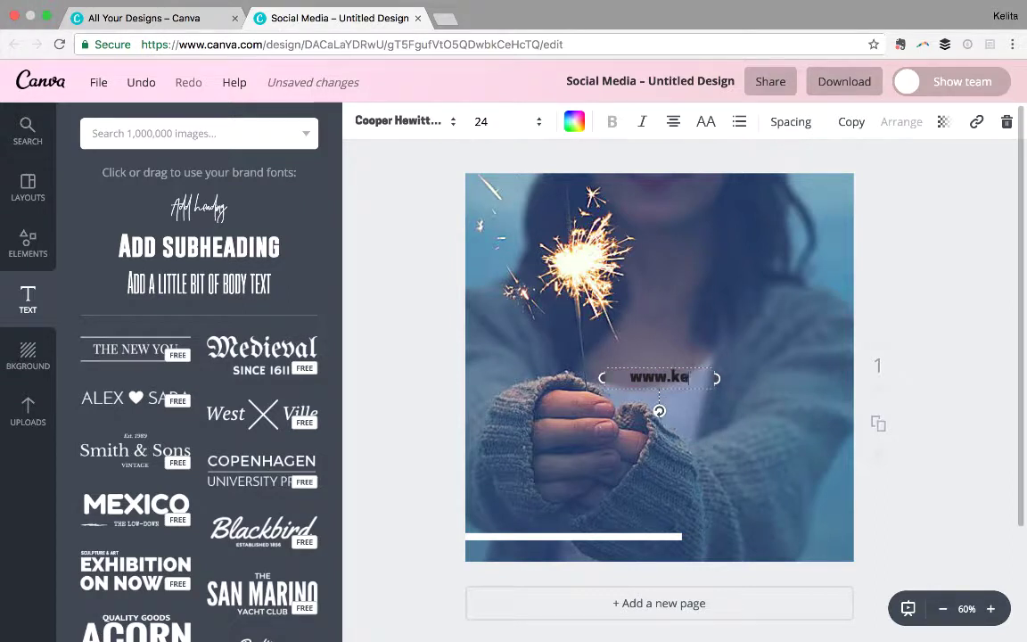
type("litakellman")
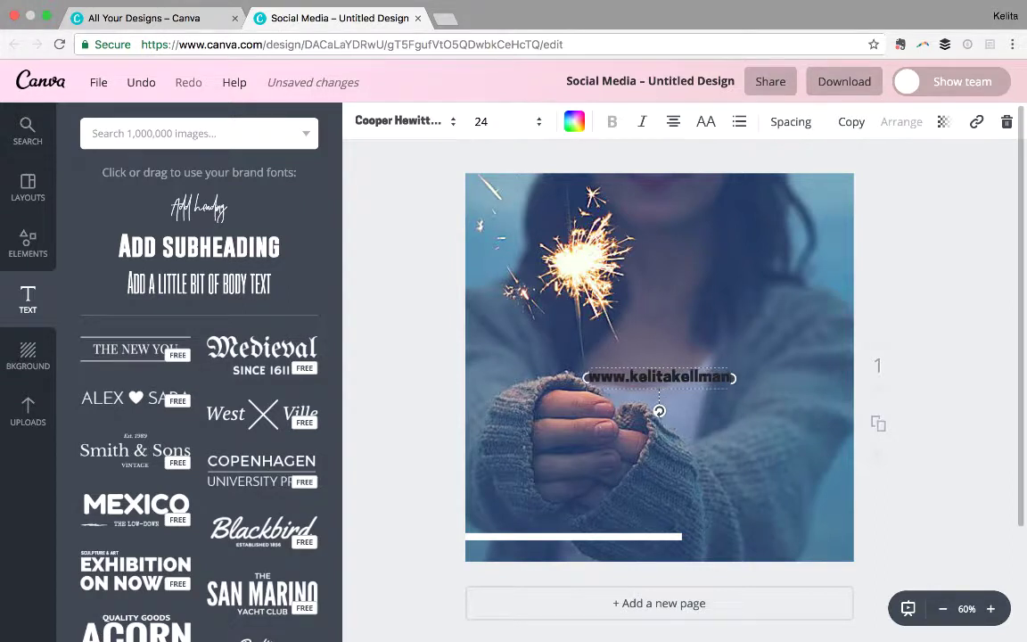
type(".com")
Color the entire website address text white
key("super+a")
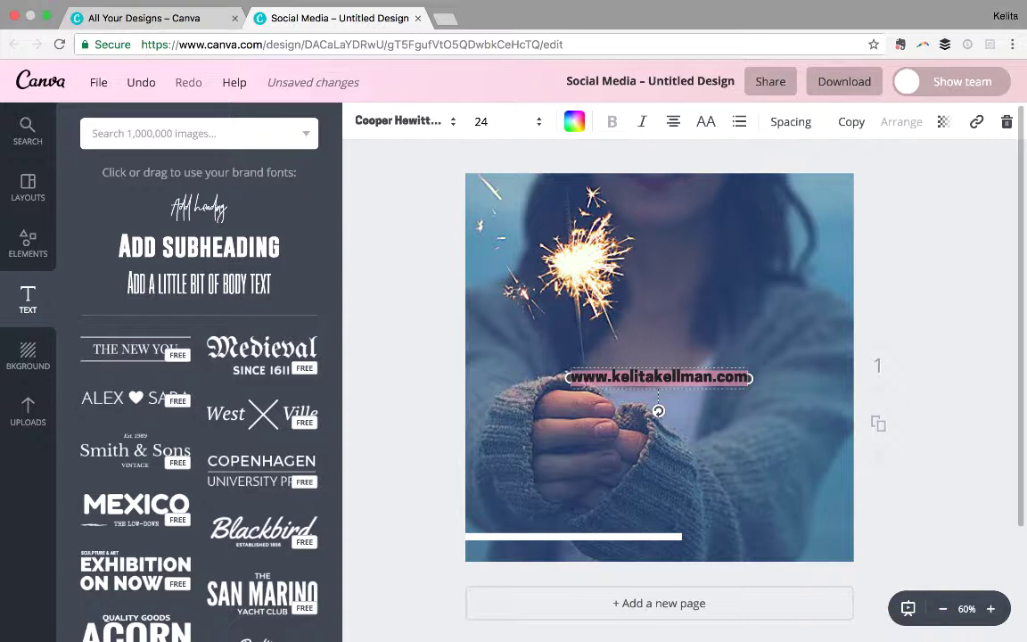
left_click(575, 121)
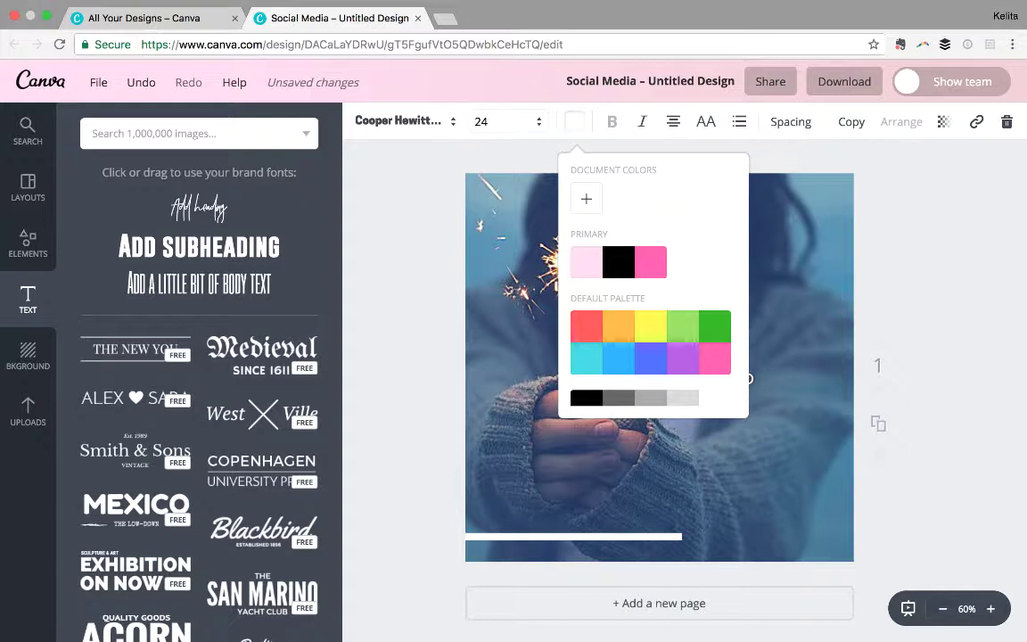
key("Escape")
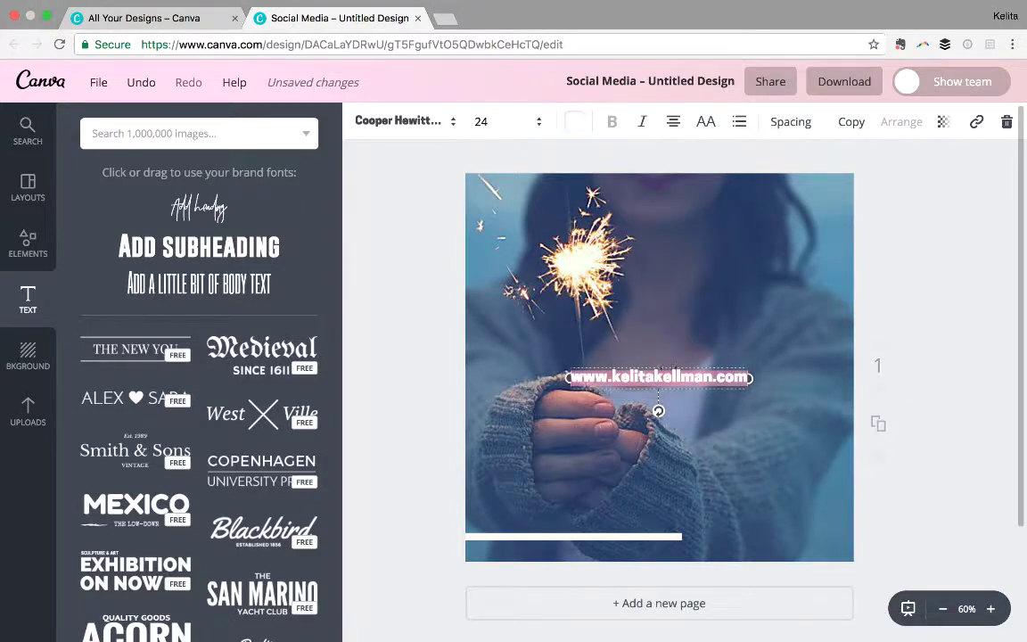
Place the website address in the design's lower-right corner at font size 21, level with the white line
left_click_drag(660, 377, 765, 535)
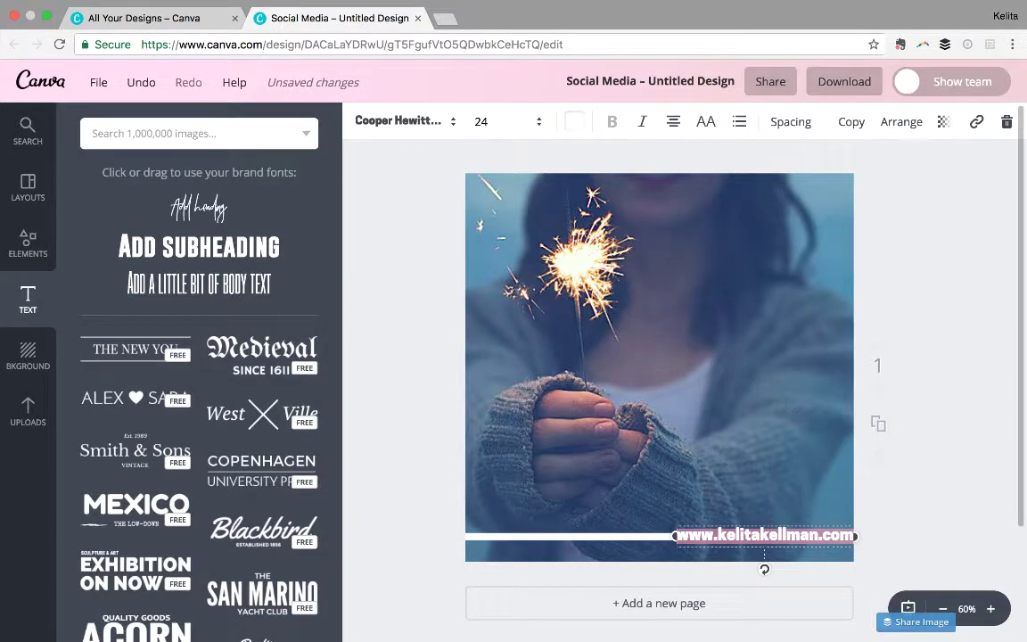
left_click(500, 121)
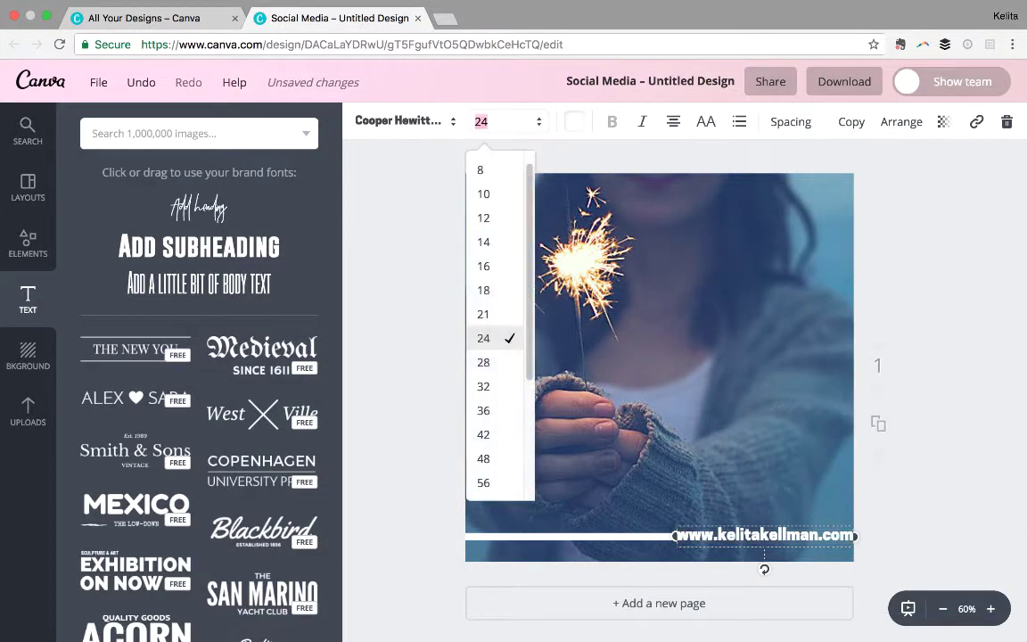
left_click(486, 314)
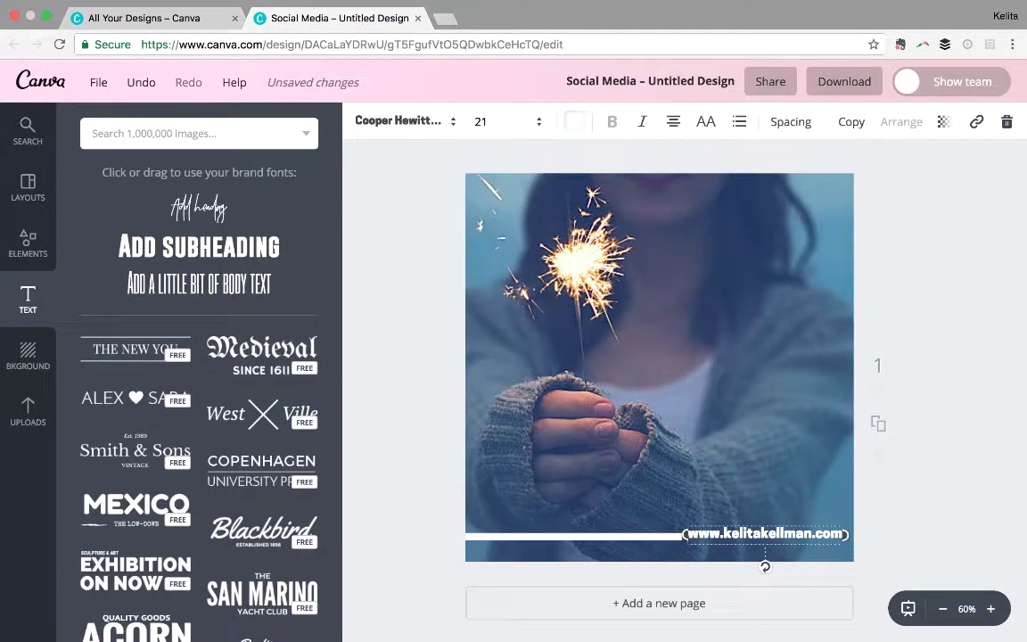
left_click_drag(785, 526, 795, 527)
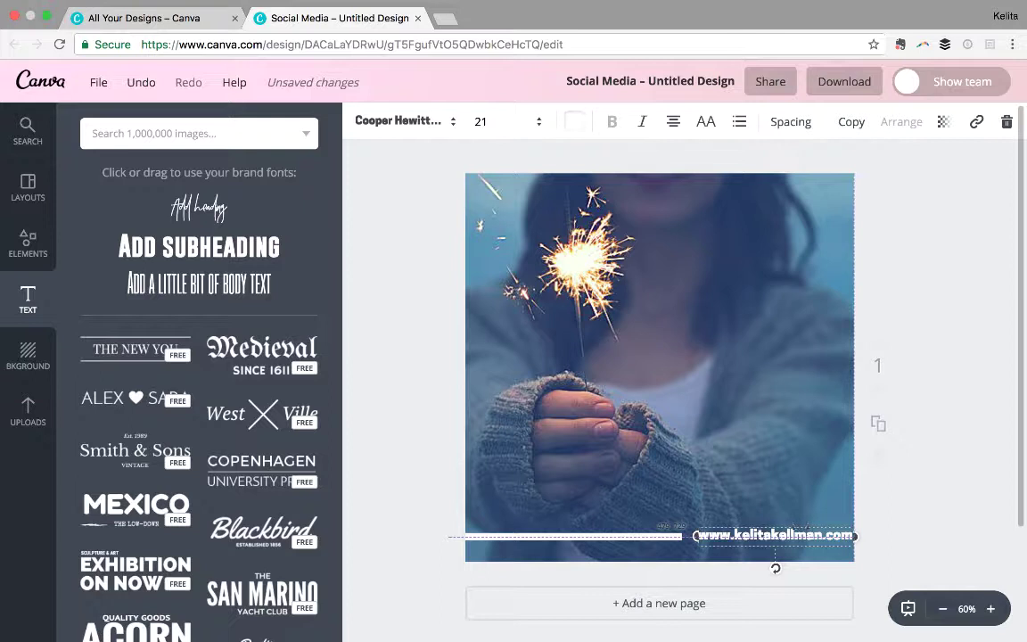
Add another subheading text box to the middle of the design and set its font to Aileron Heavy
left_click_drag(776, 535, 776, 535)
key("Escape")
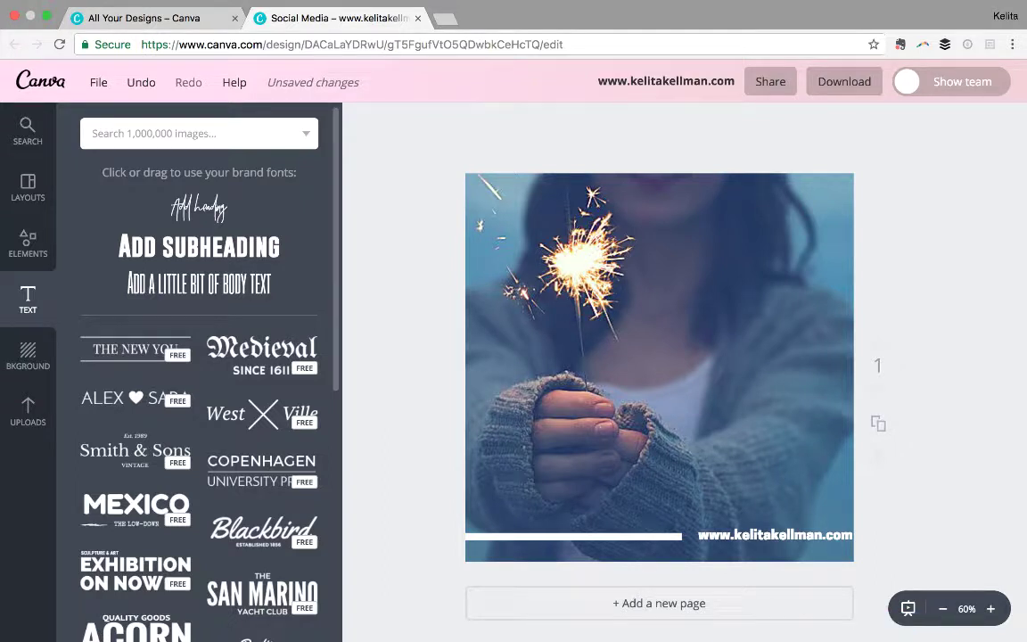
left_click_drag(198, 246, 660, 378)
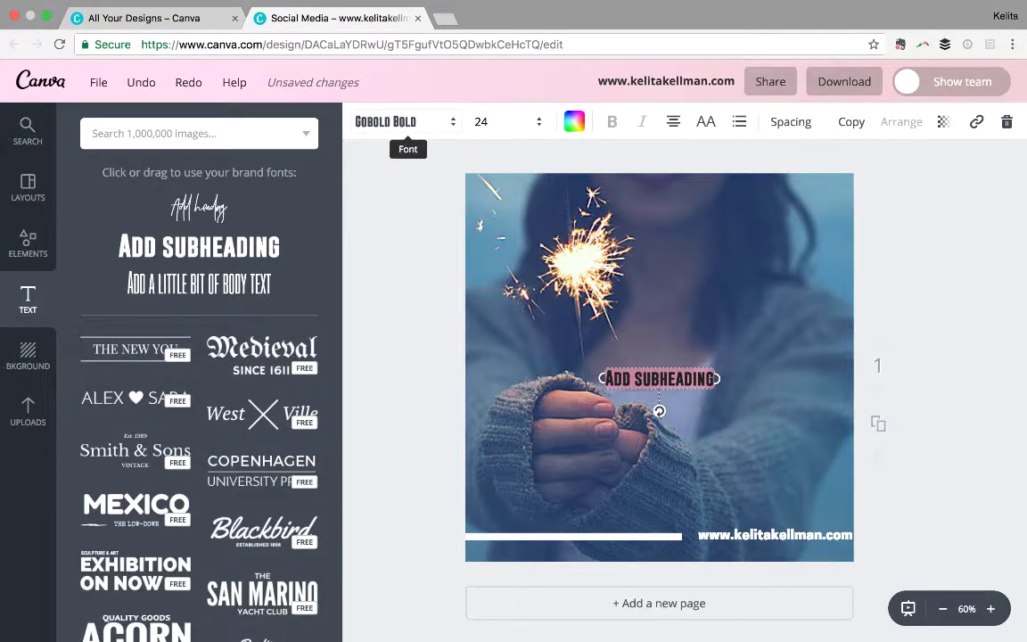
left_click(383, 122)
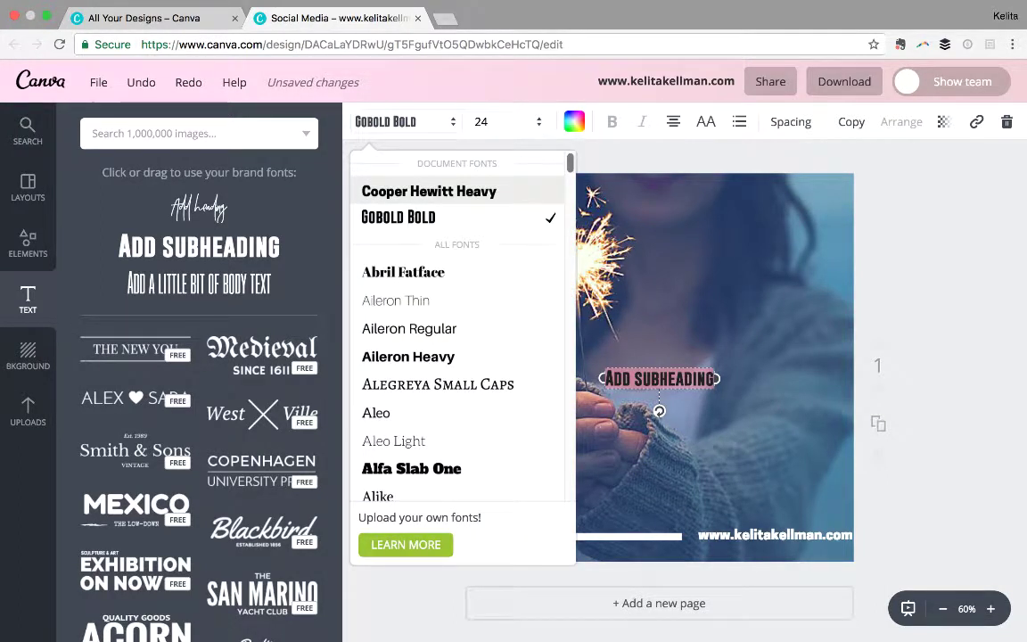
left_click(410, 356)
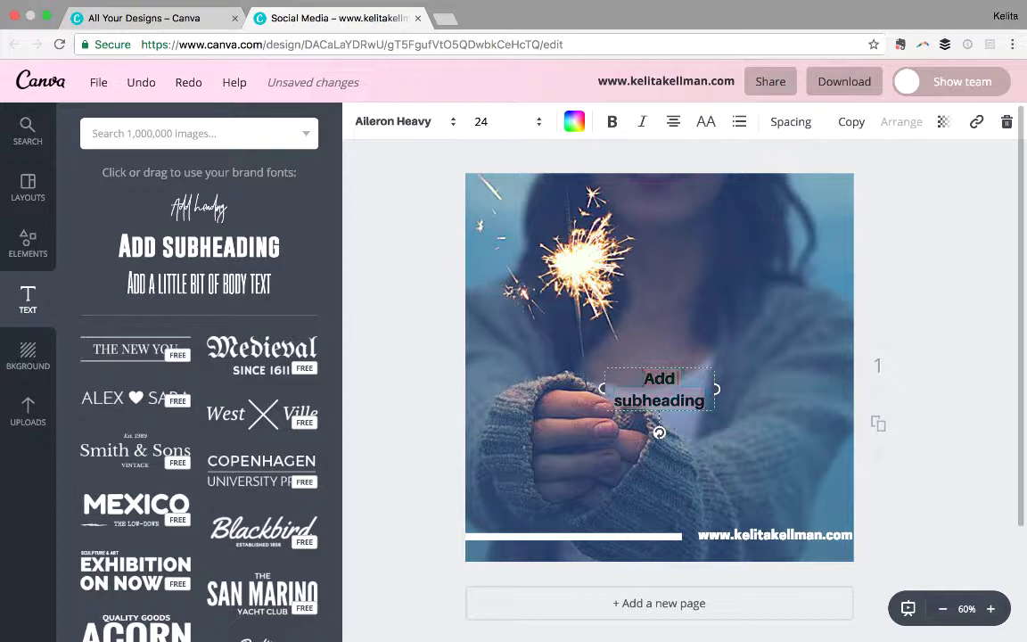
Replace the new subheading placeholder with "BE THE LIGHT THAT SHINES BRIGHT"
type("BE T")
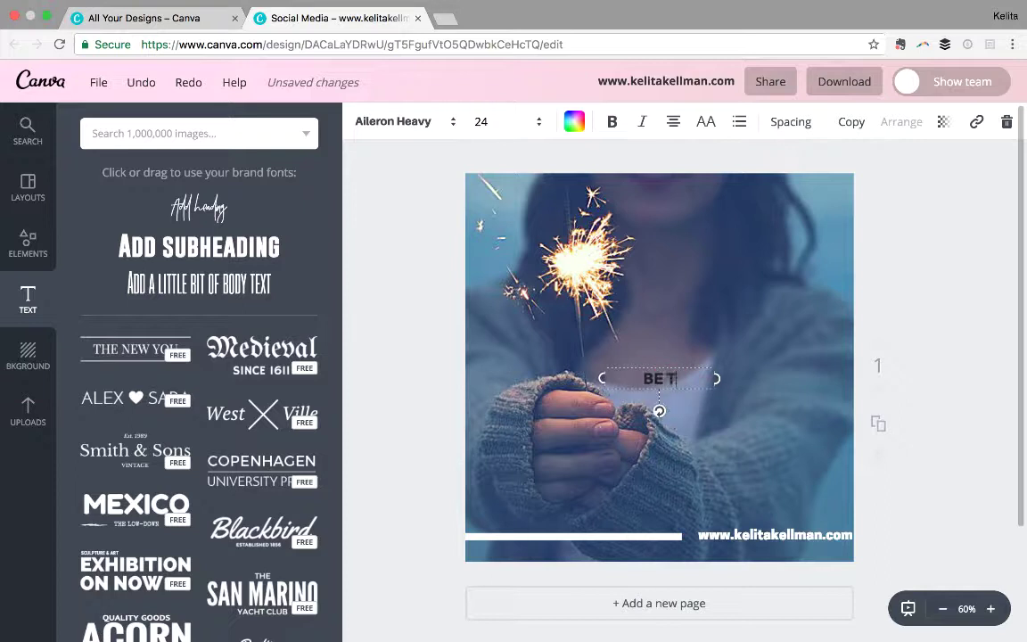
type("HE LIGH")
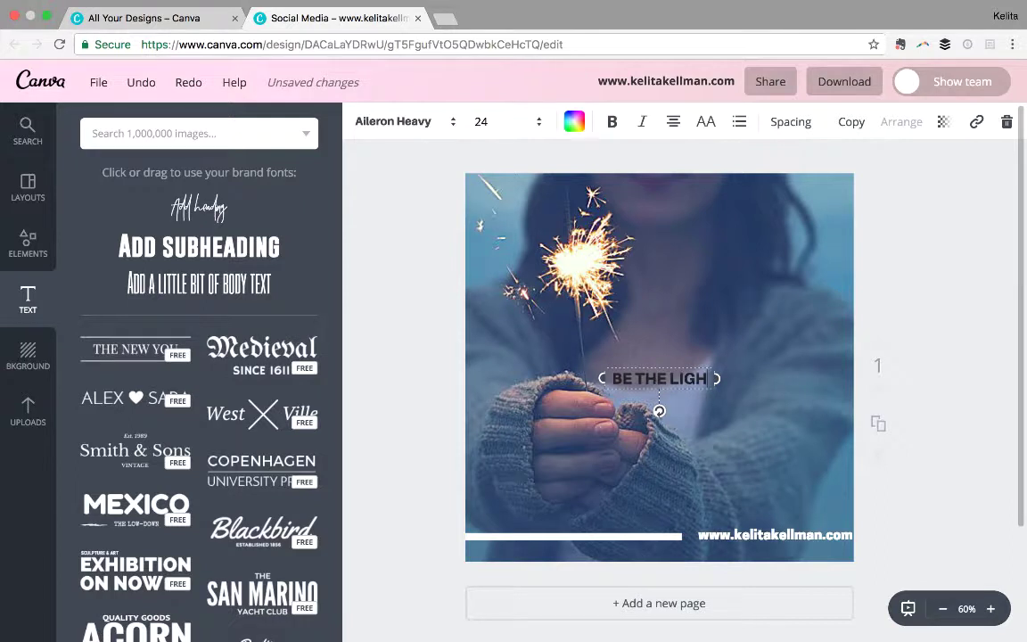
type("T THT")
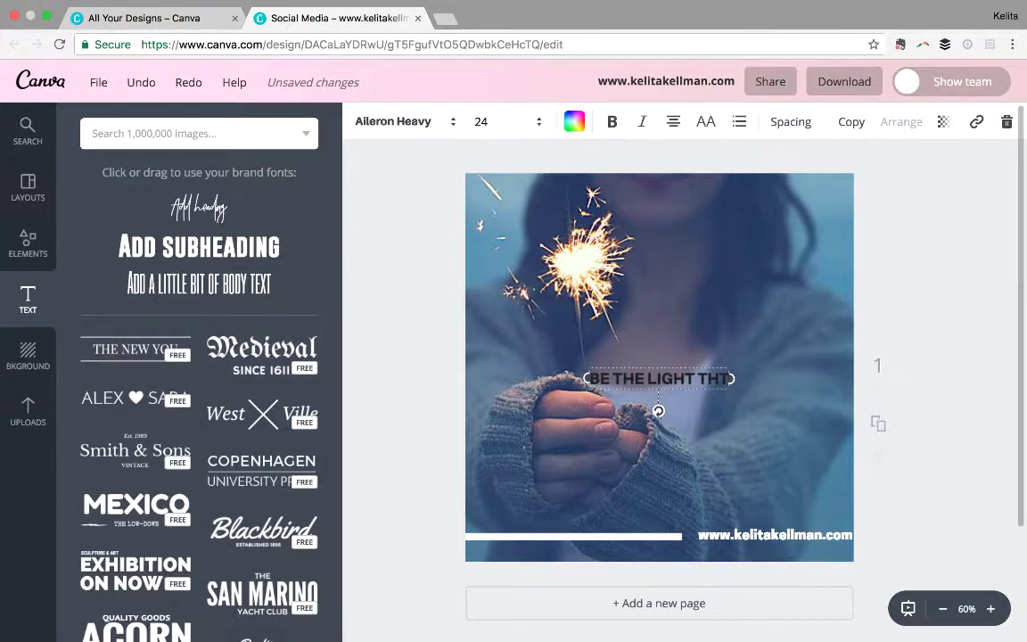
key("BackSpace")
type("AT")
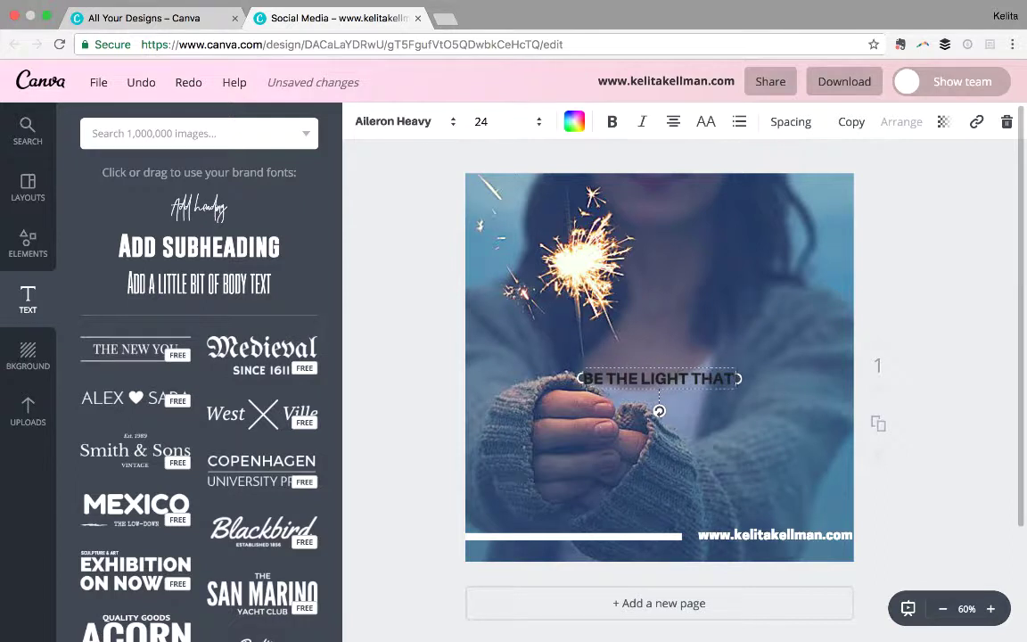
type(" SHINES BRIGHT")
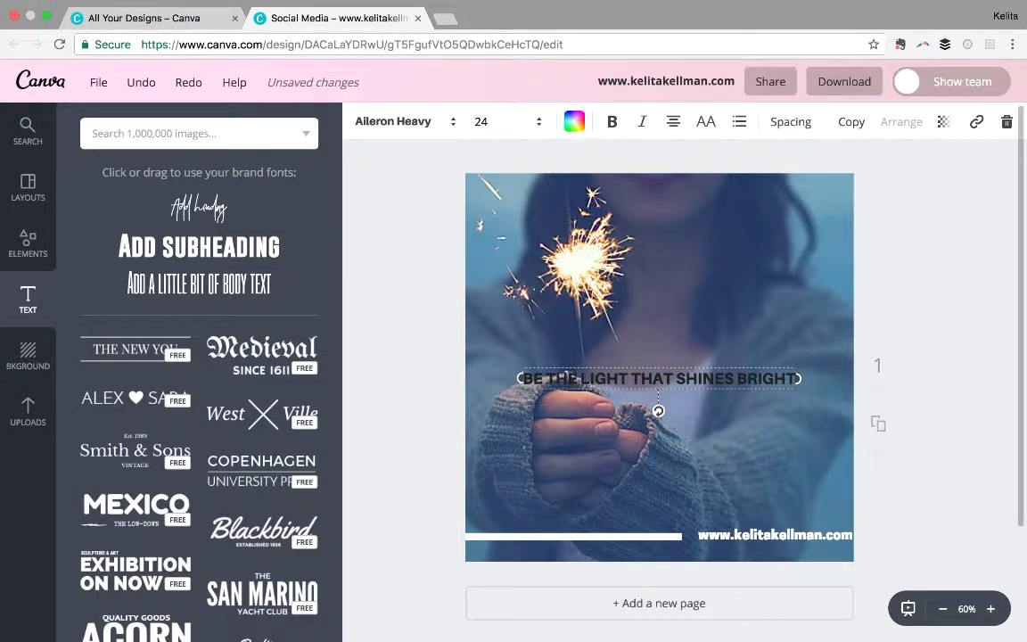
Color the entire quote text white
key("ctrl+a")
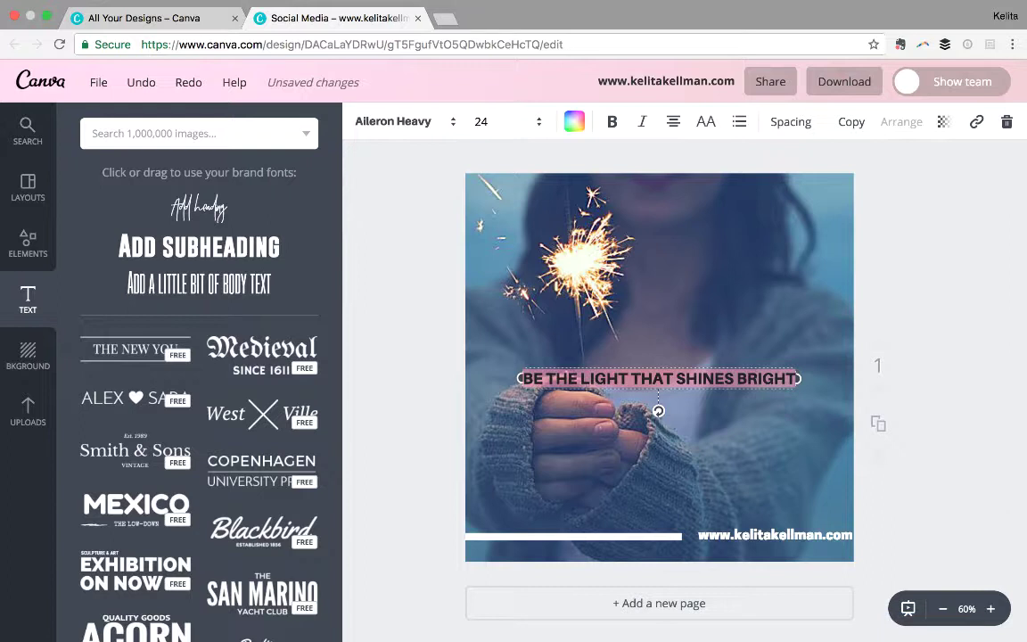
left_click(574, 121)
left_click(587, 262)
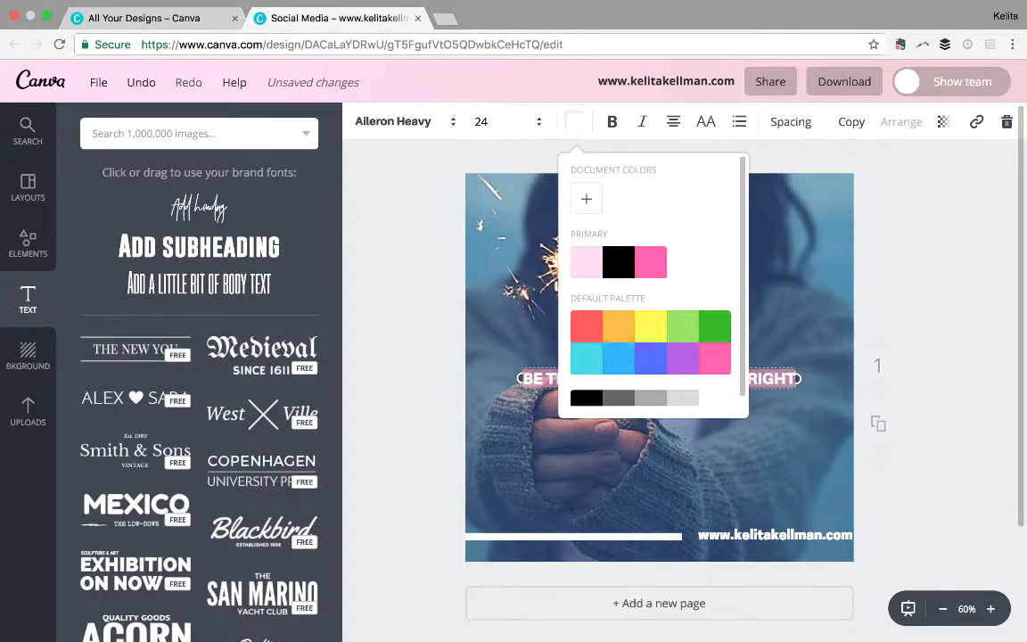
Enlarge the quote to font size 64 and move it up to the center of the design
left_click(481, 121)
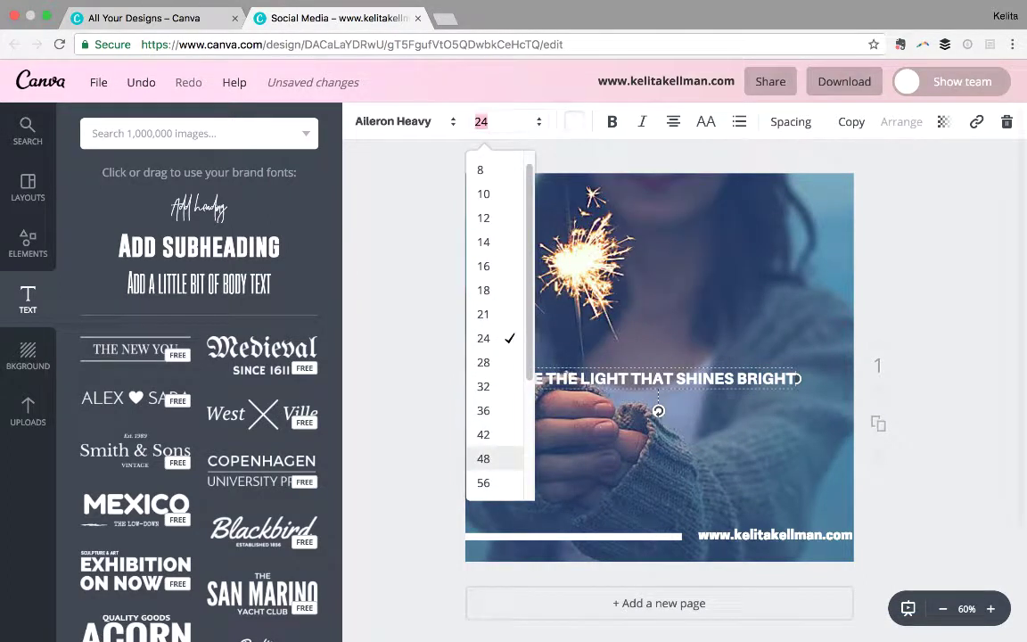
left_click(483, 458)
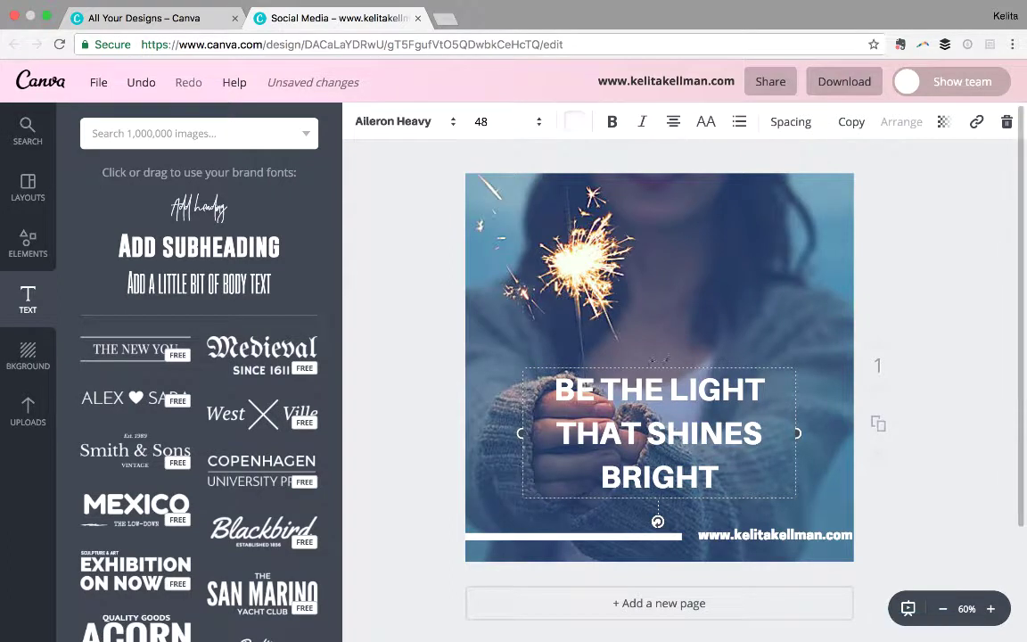
left_click(481, 122)
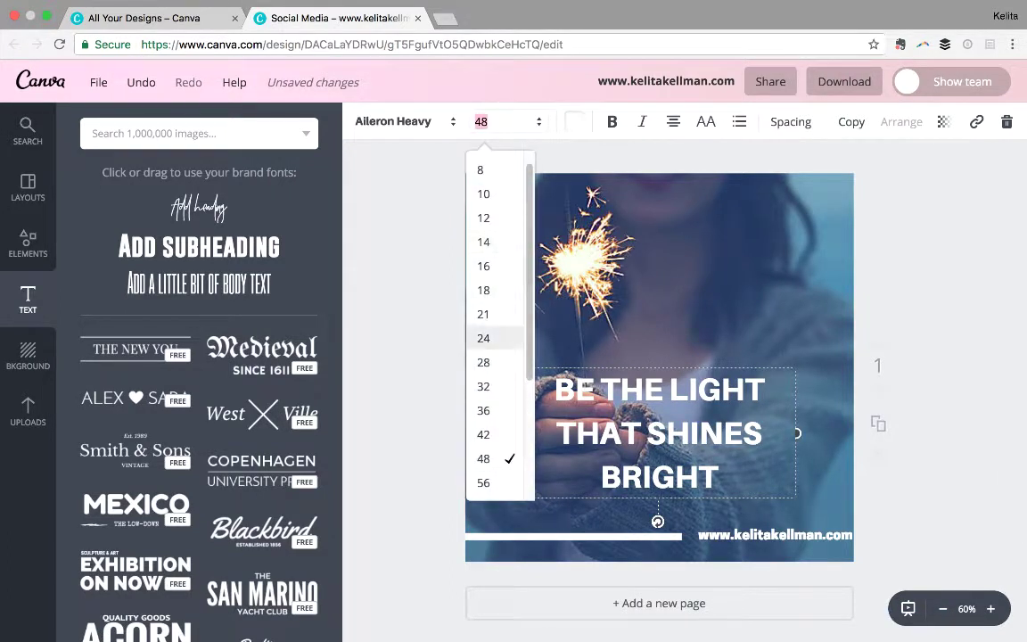
left_click(484, 483)
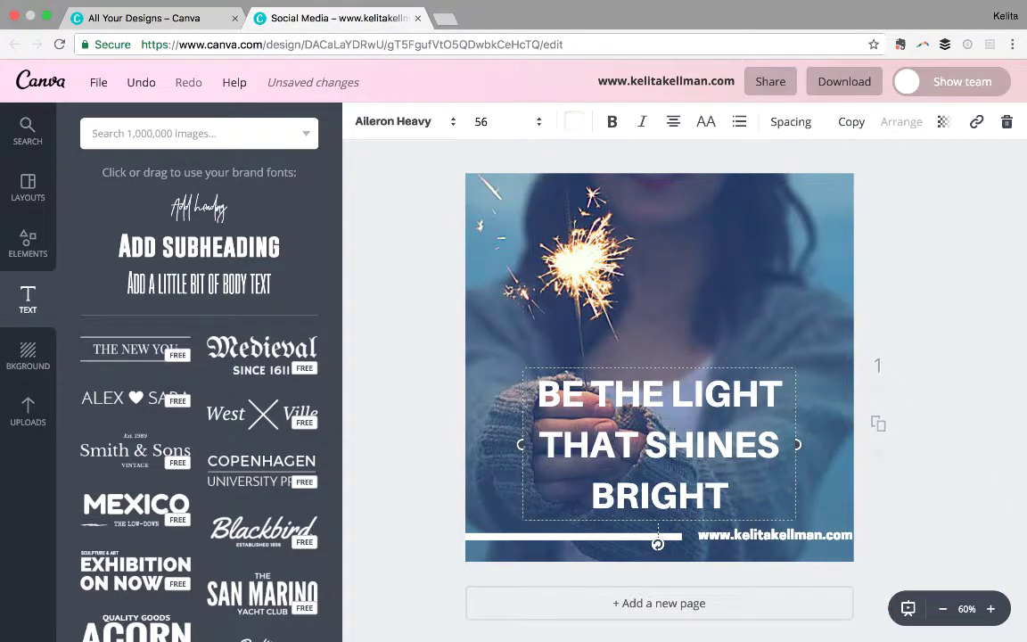
left_click(481, 122)
scroll(496, 473, "down", 3)
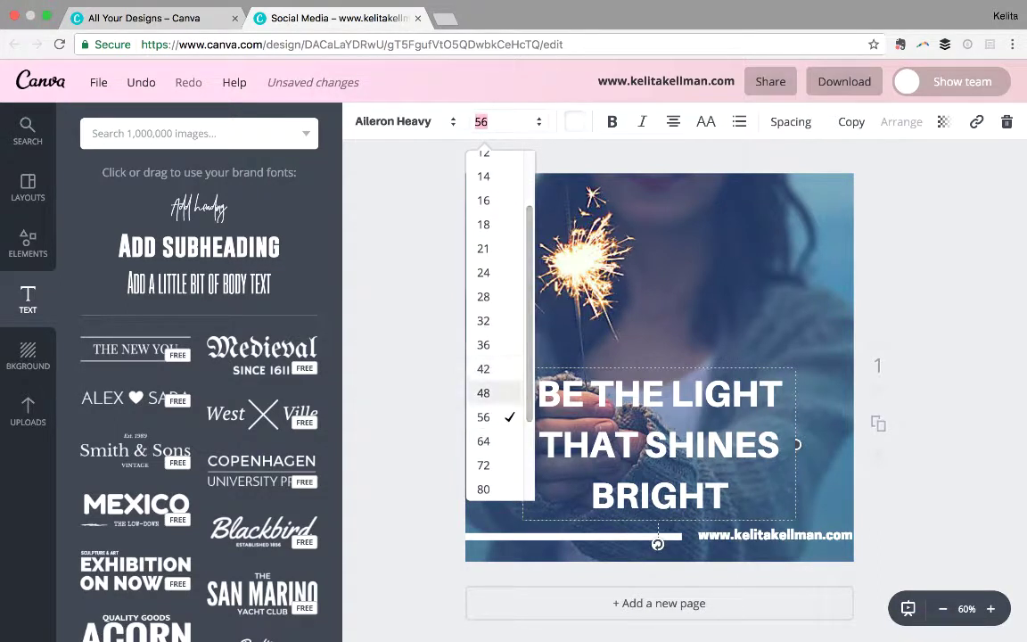
left_click(483, 441)
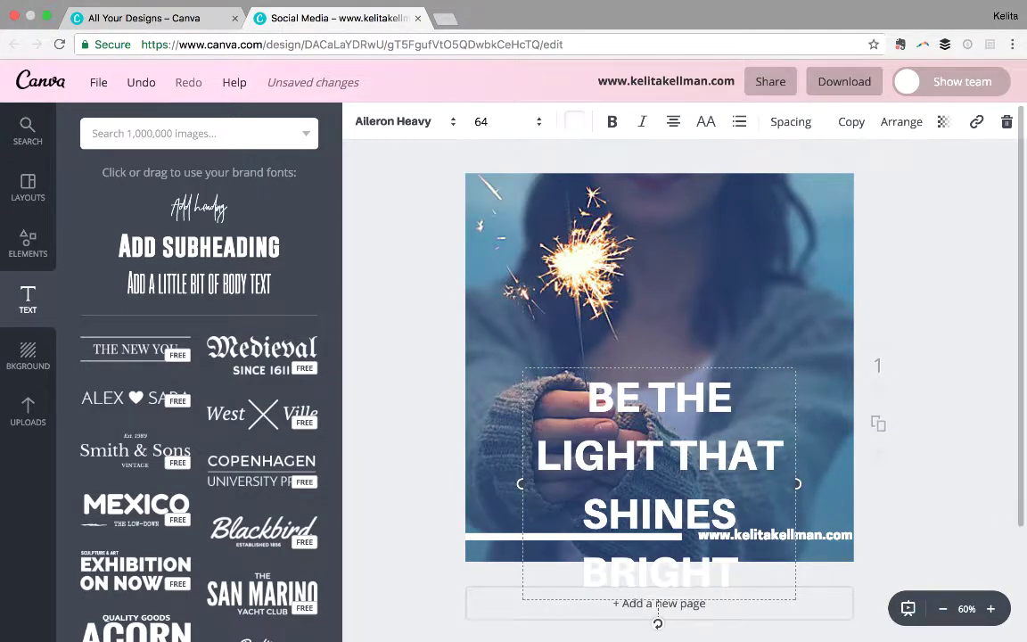
left_click_drag(630, 360, 630, 245)
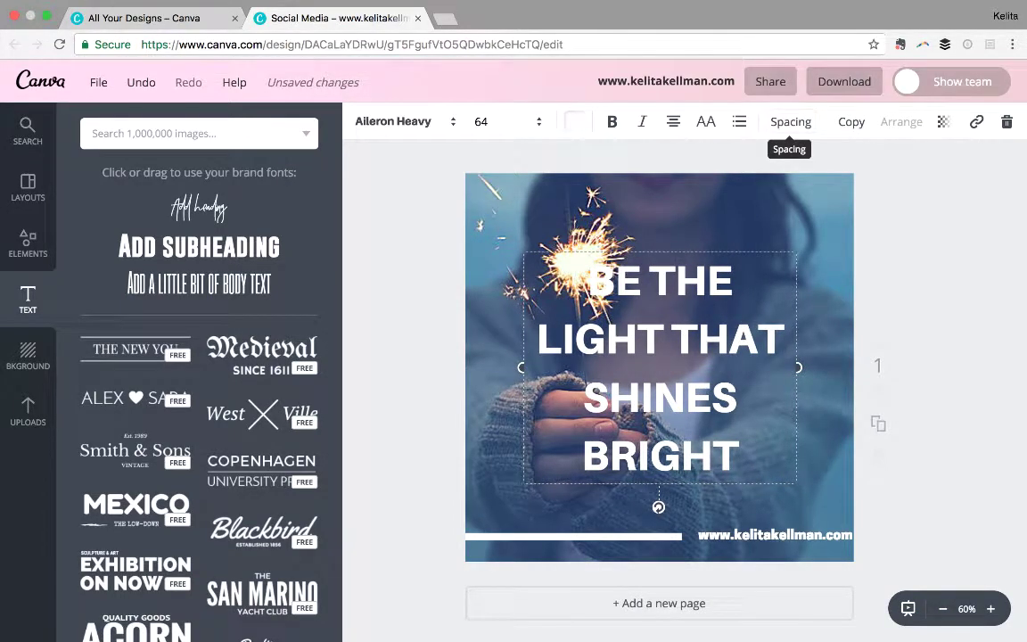
Set the quote's letter spacing to 50
left_click(790, 122)
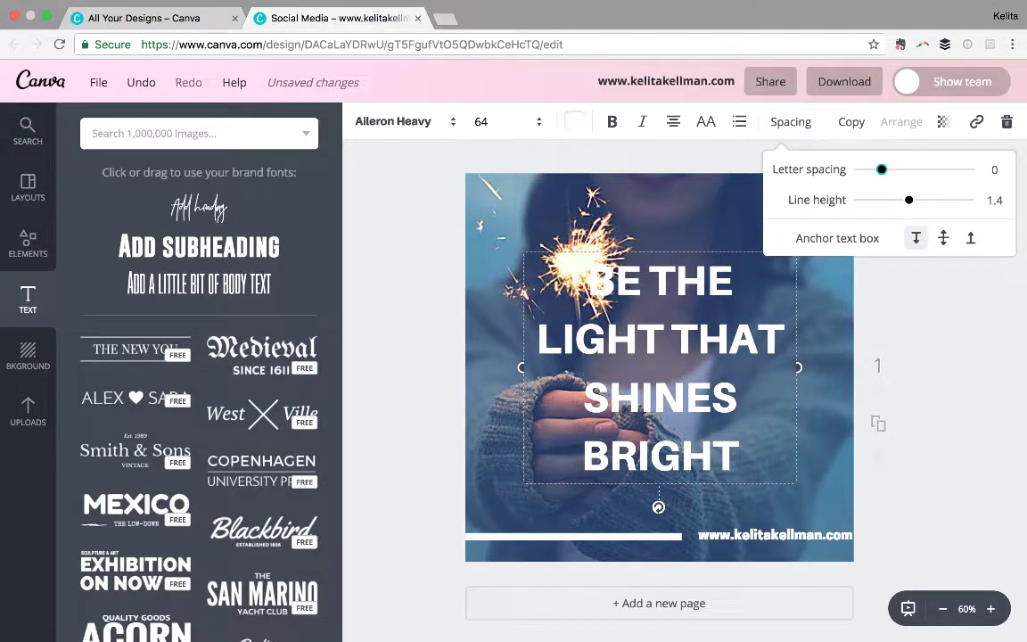
left_click_drag(881, 169, 886, 170)
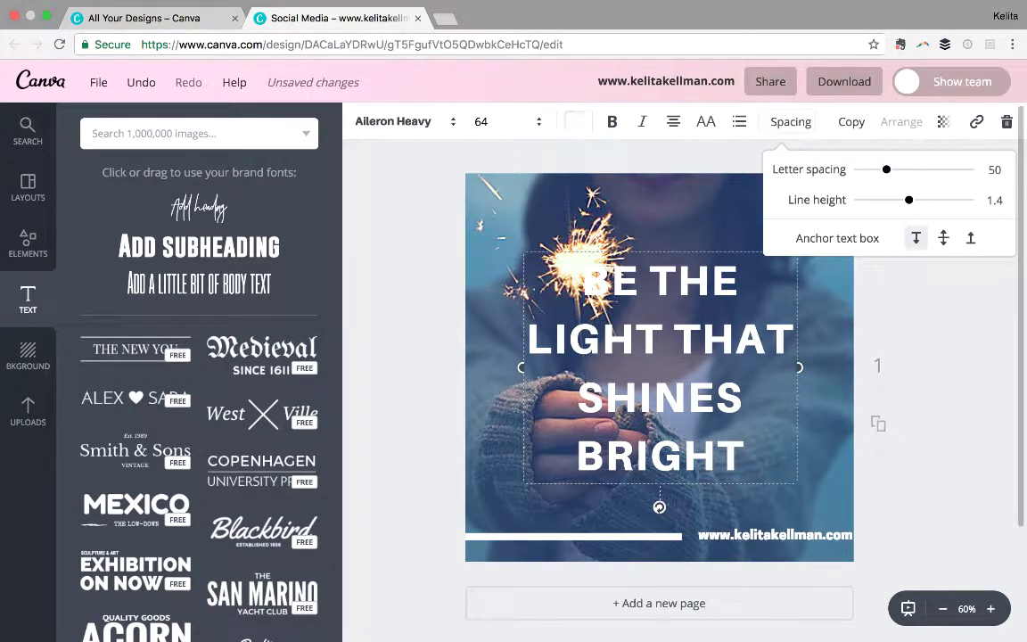
key("Escape")
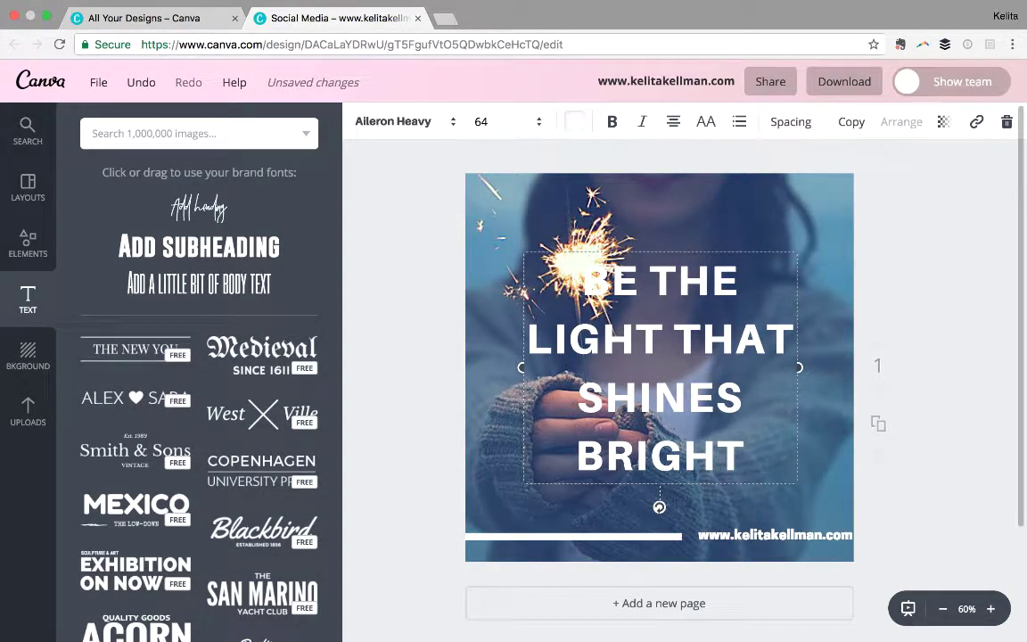
left_click(462, 418)
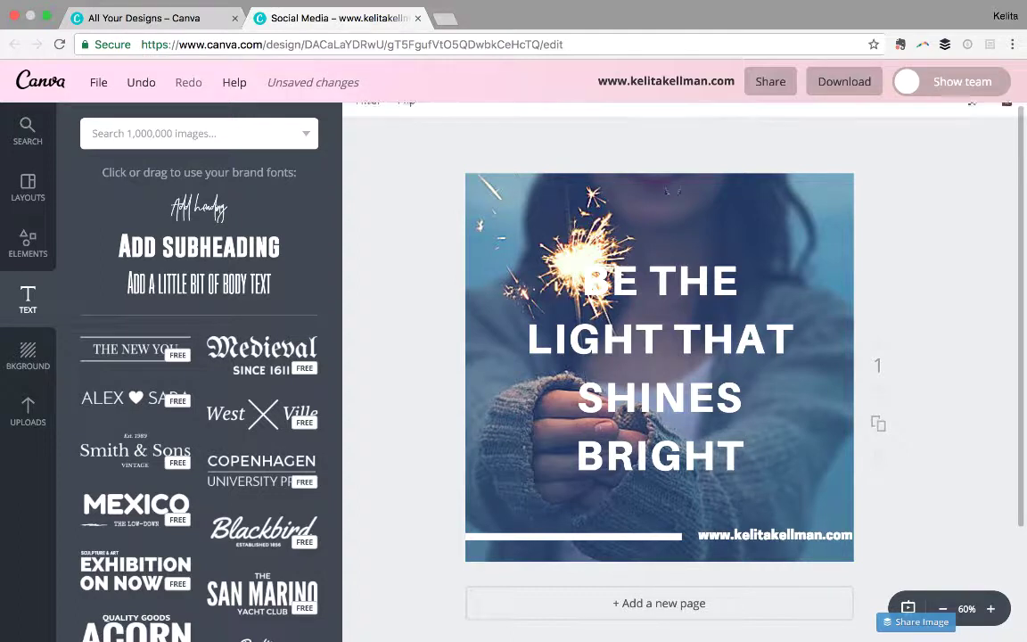
left_click(520, 203)
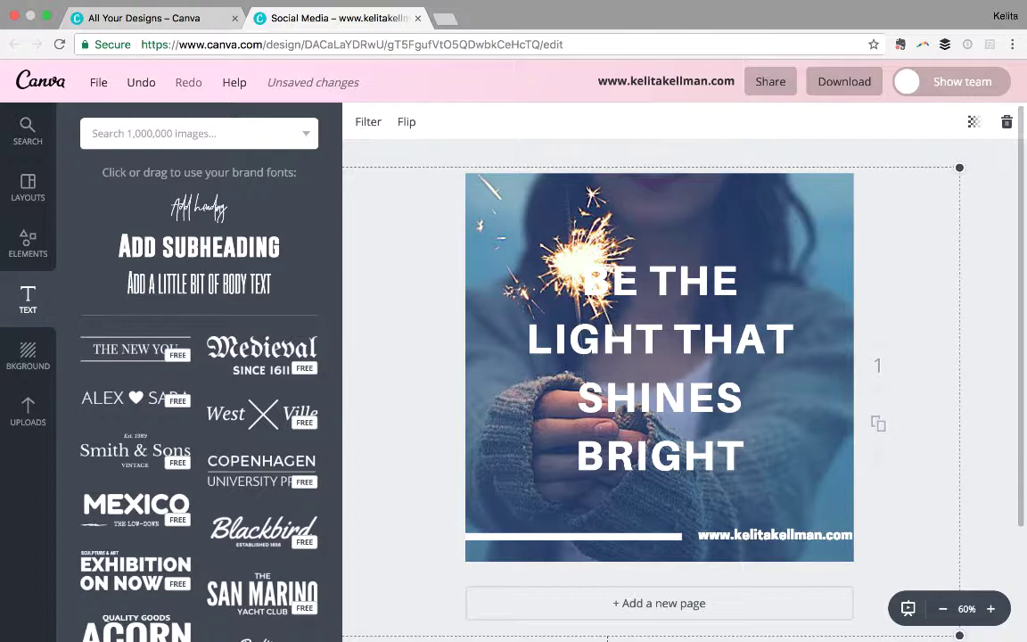
left_click(974, 121)
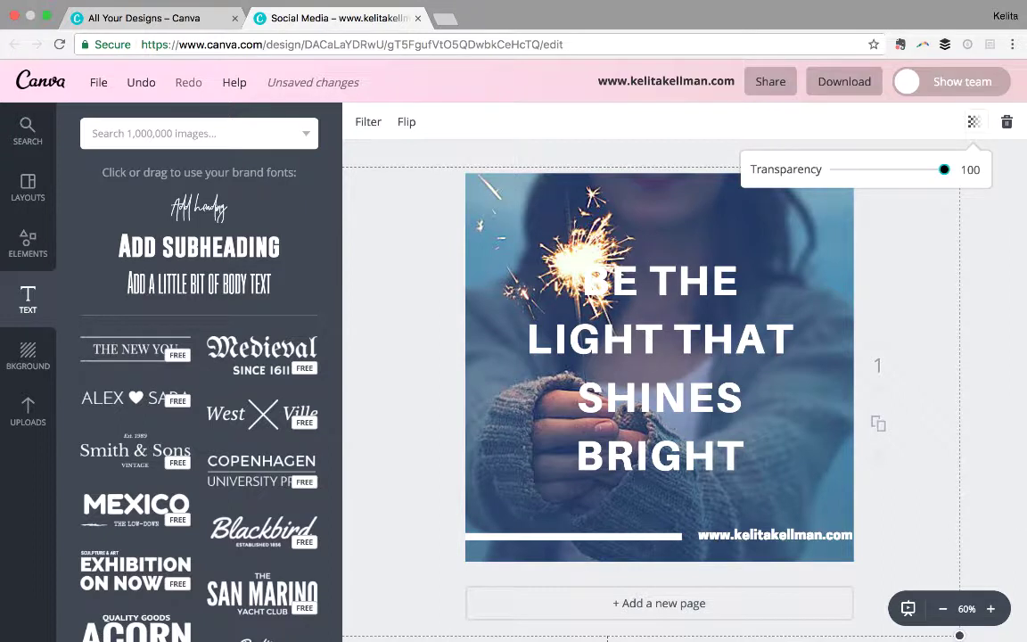
mouse_move(944, 168)
left_mouse_down()
mouse_move(911, 168)
mouse_move(944, 168)
left_mouse_up()
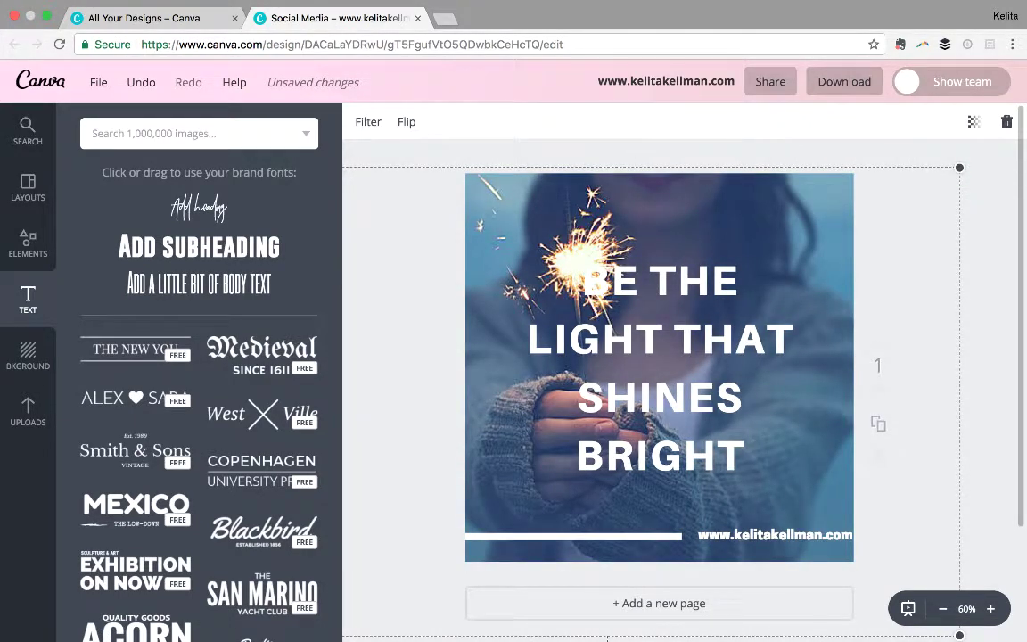
Add a square shape over the design and color it black
left_click(27, 243)
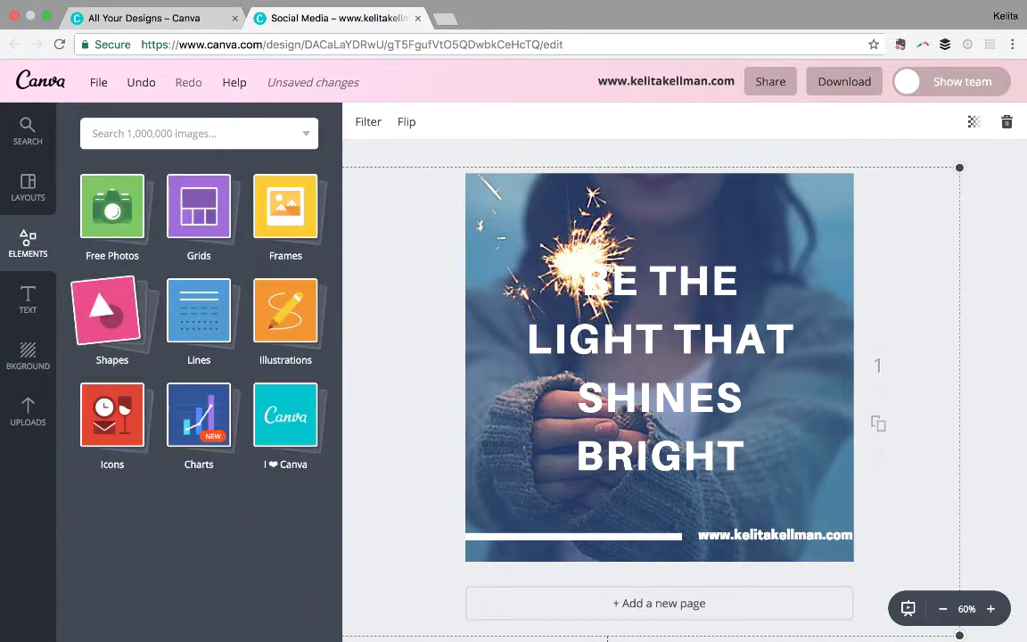
left_click(111, 310)
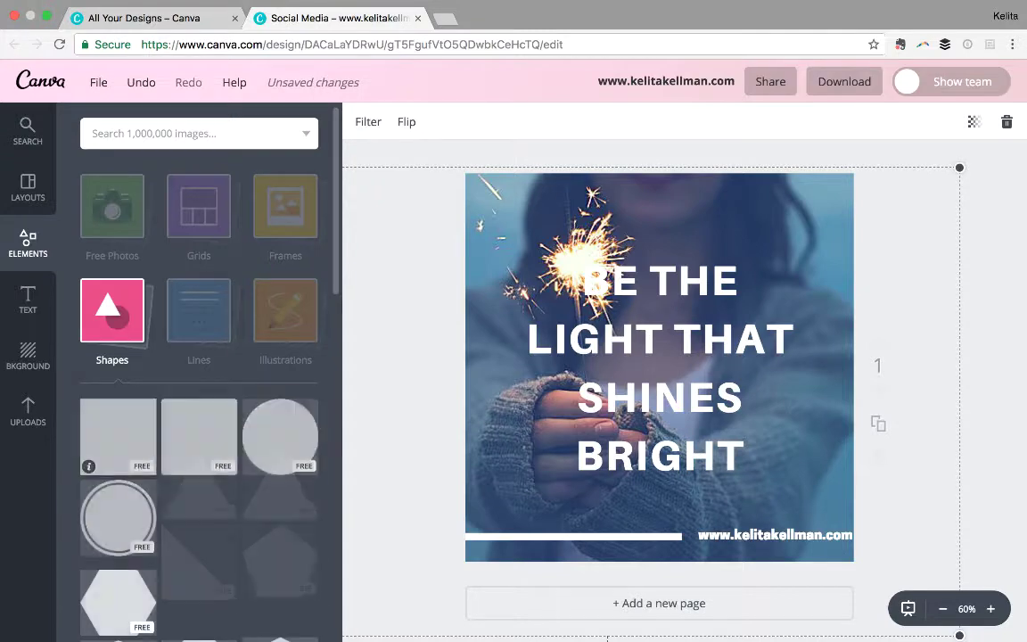
left_click(118, 445)
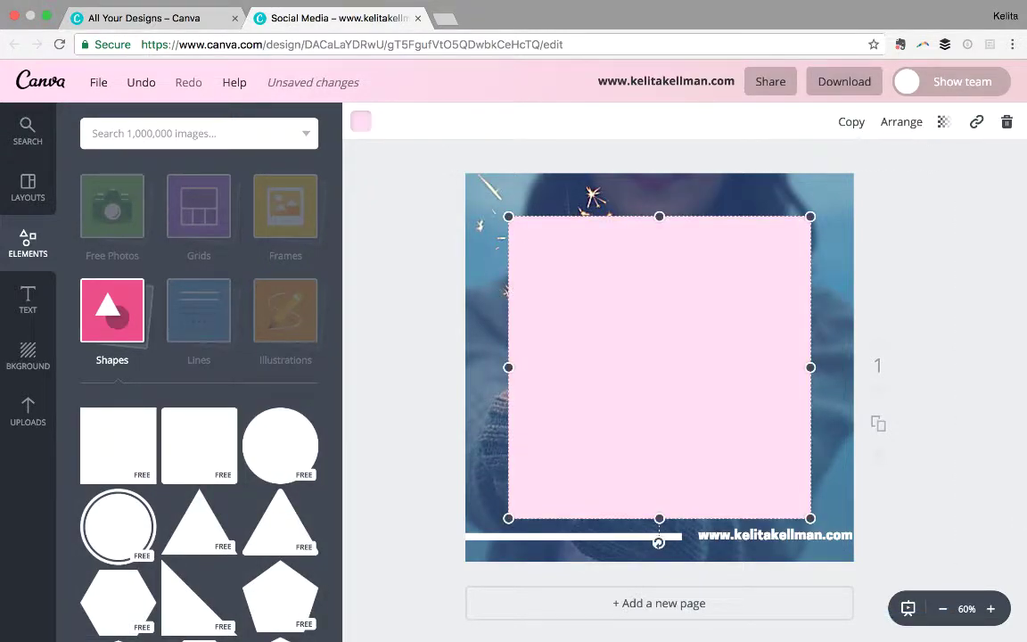
left_click(360, 121)
left_click(404, 261)
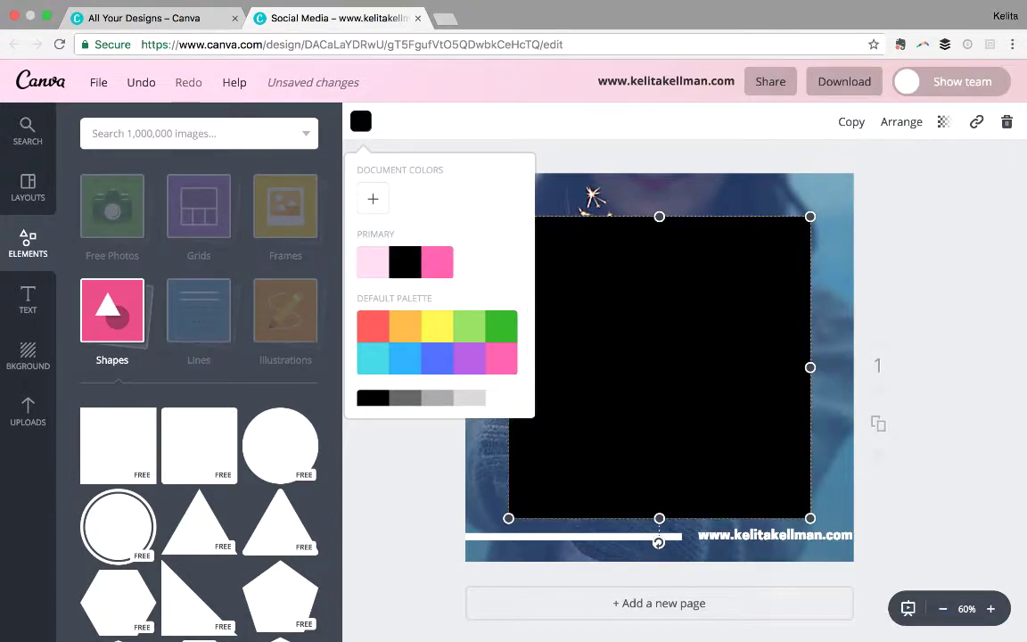
Send the black square behind the quote text and lower its transparency value to slightly above 11
left_click(901, 122)
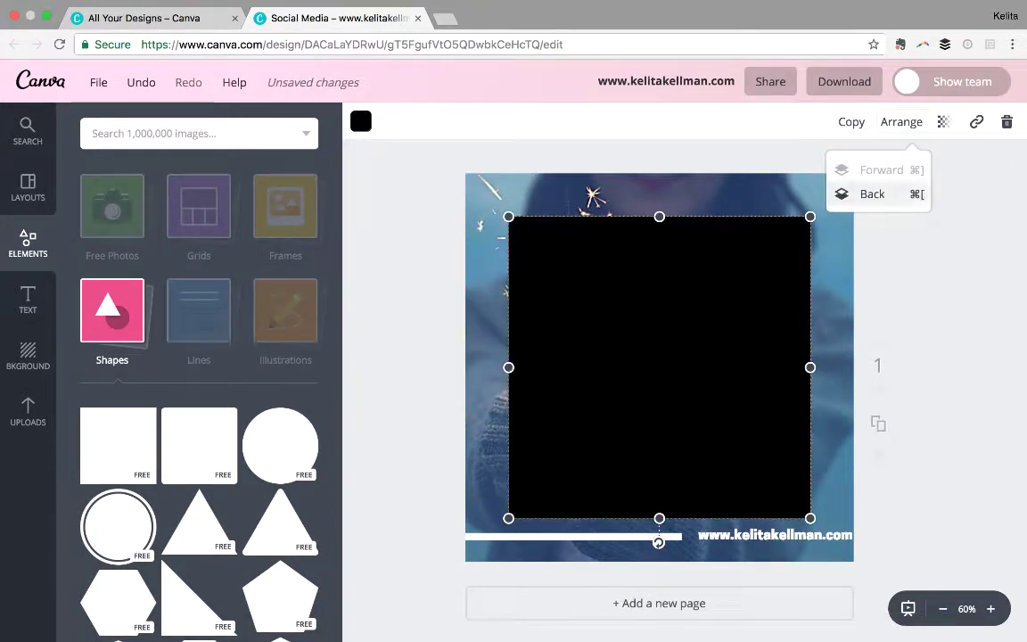
left_click(872, 193)
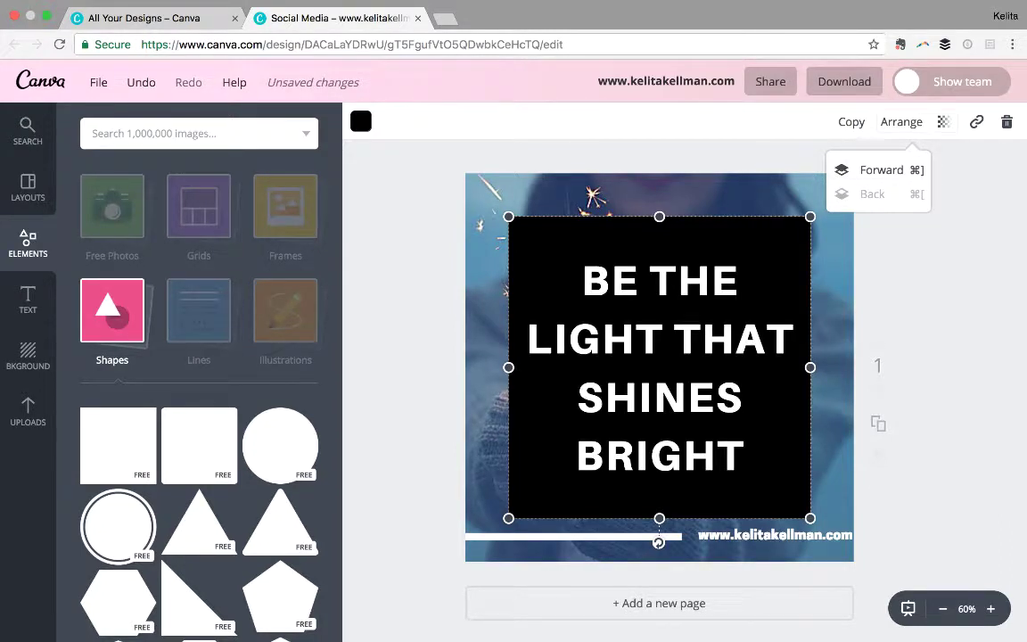
left_click(944, 122)
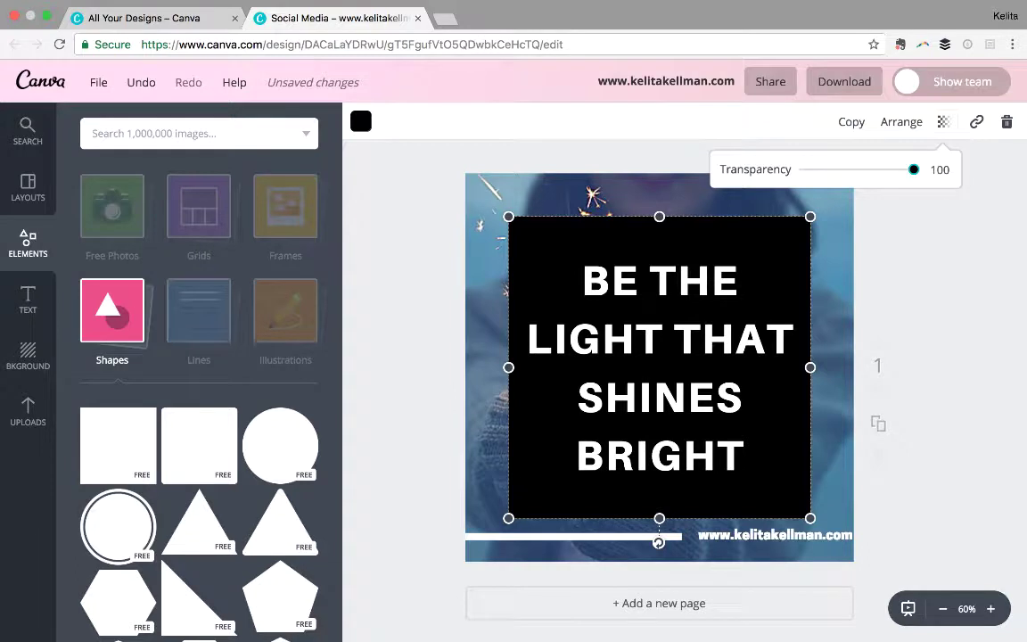
left_click_drag(913, 169, 817, 169)
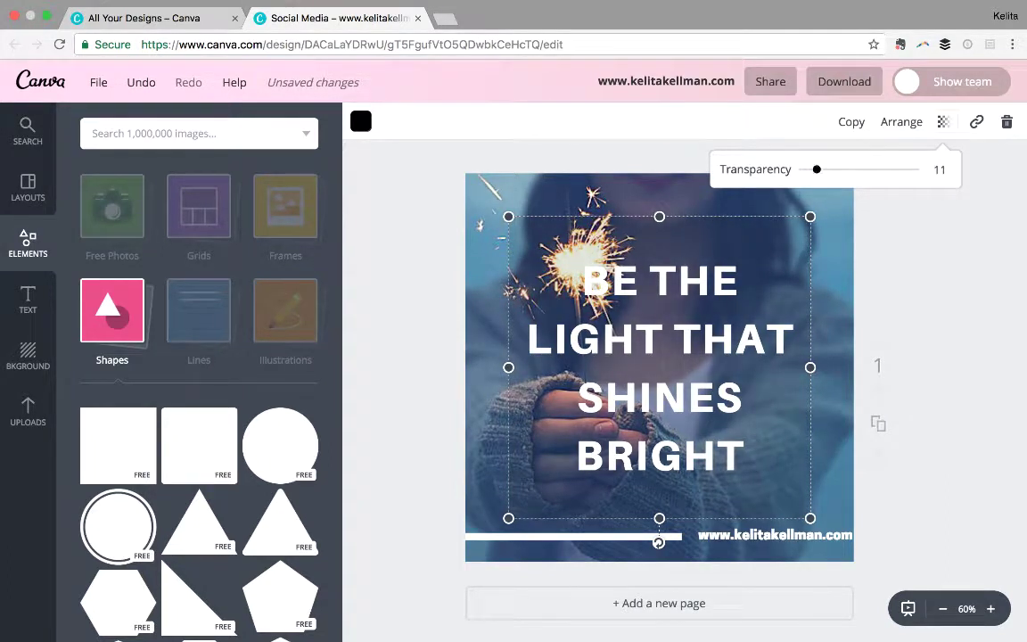
key("Right")
key("Right")
key("Right")
key("Right")
key("Escape")
key("Escape")
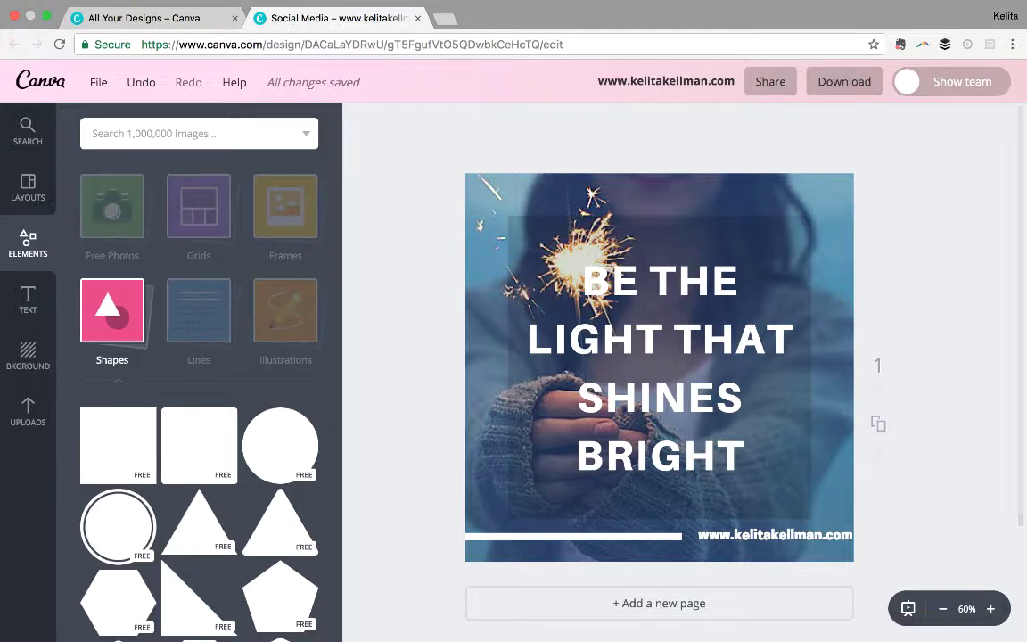
Change the design title to "SAMPLE - Be the light that shines bright"
left_click(666, 80)
type("sAMPLE - B")
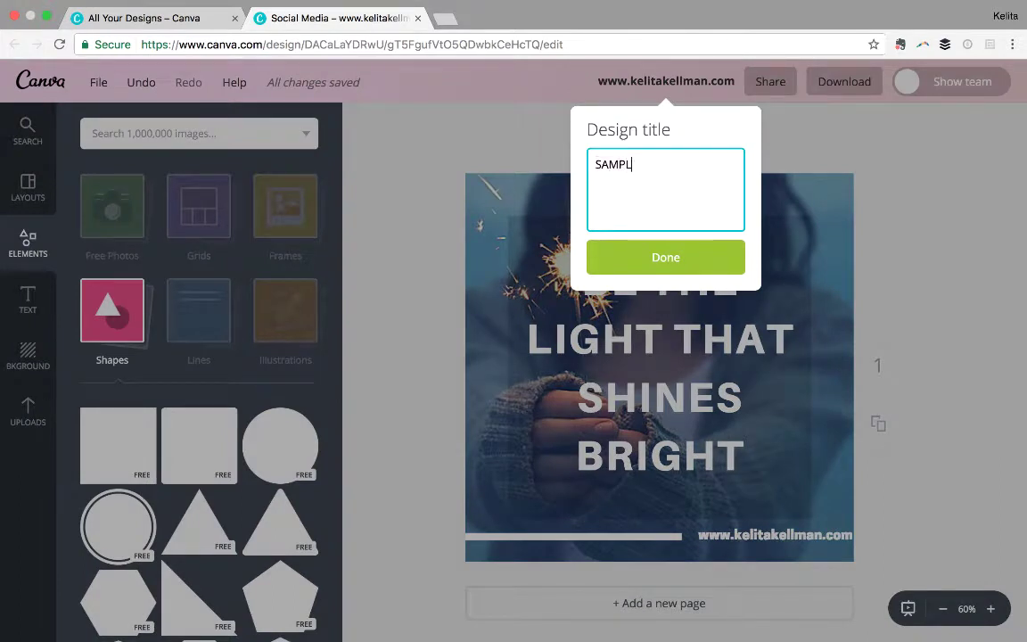
type("e the light that")
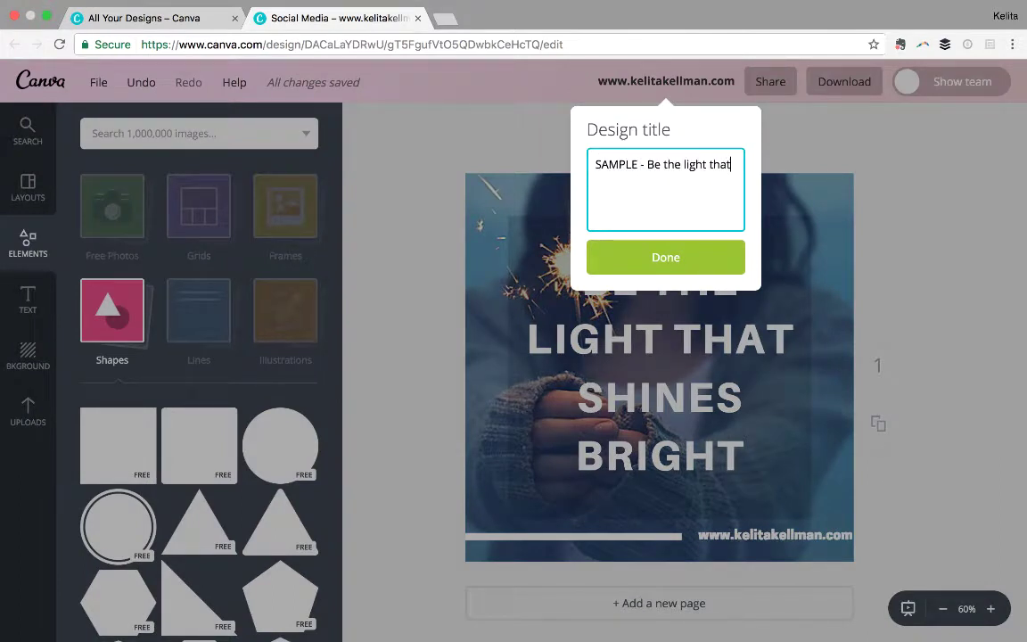
type(" shines bright")
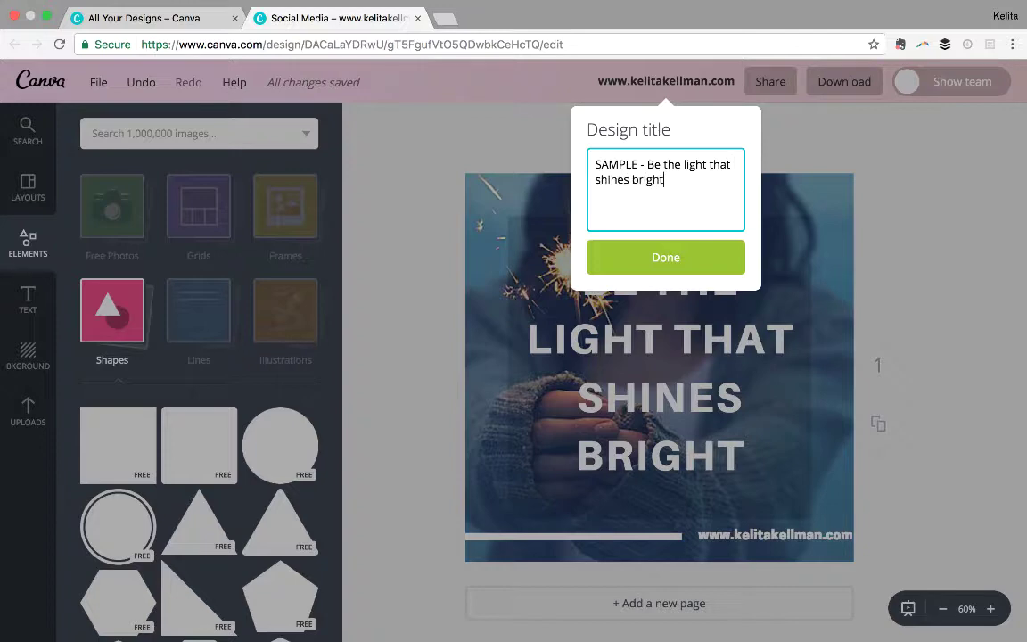
left_click(665, 257)
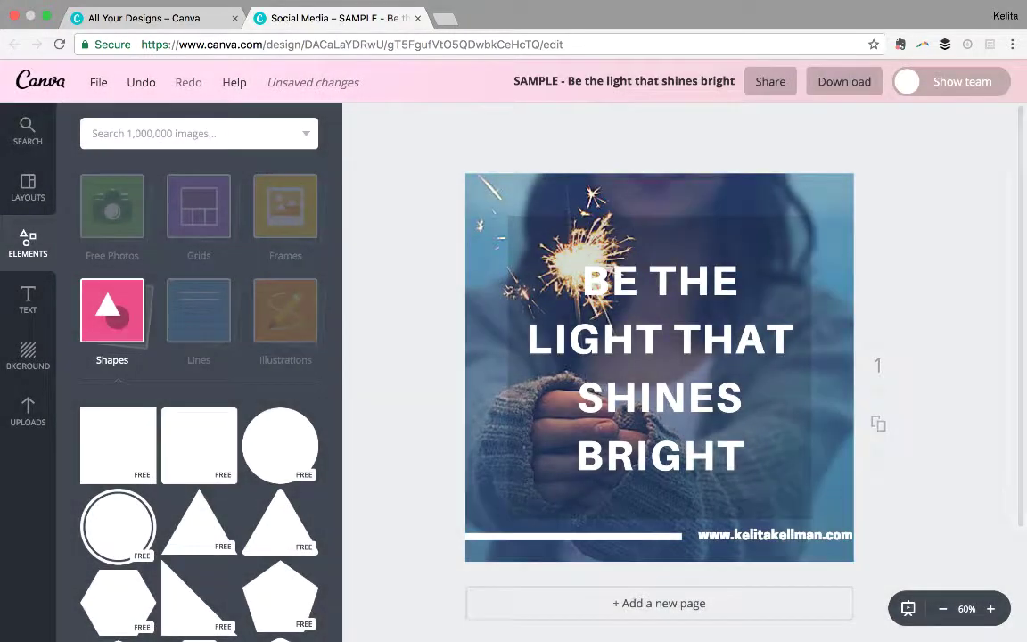
left_click(98, 82)
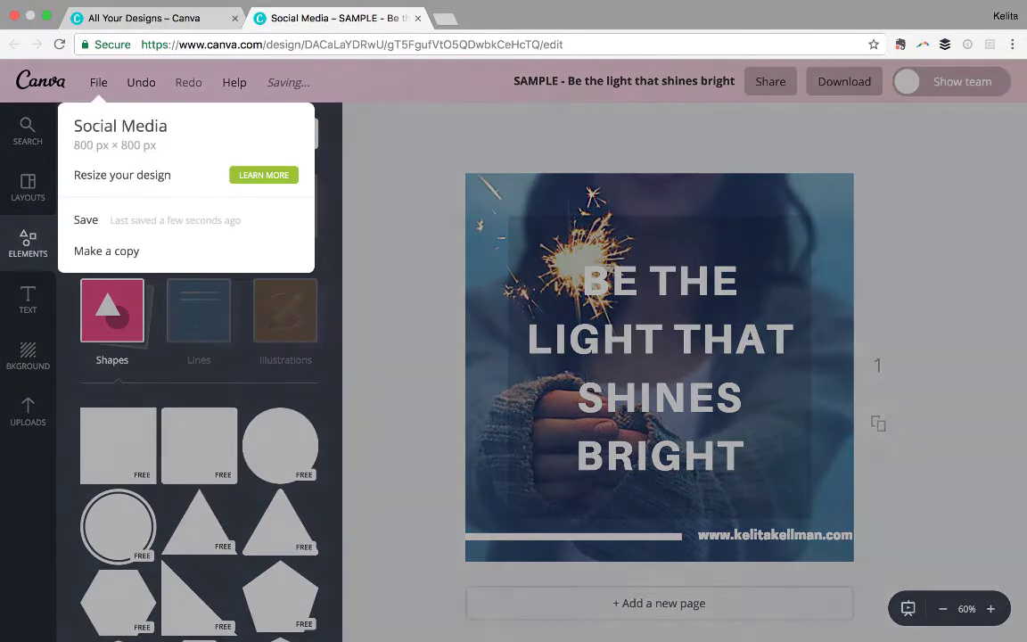
key("Escape")
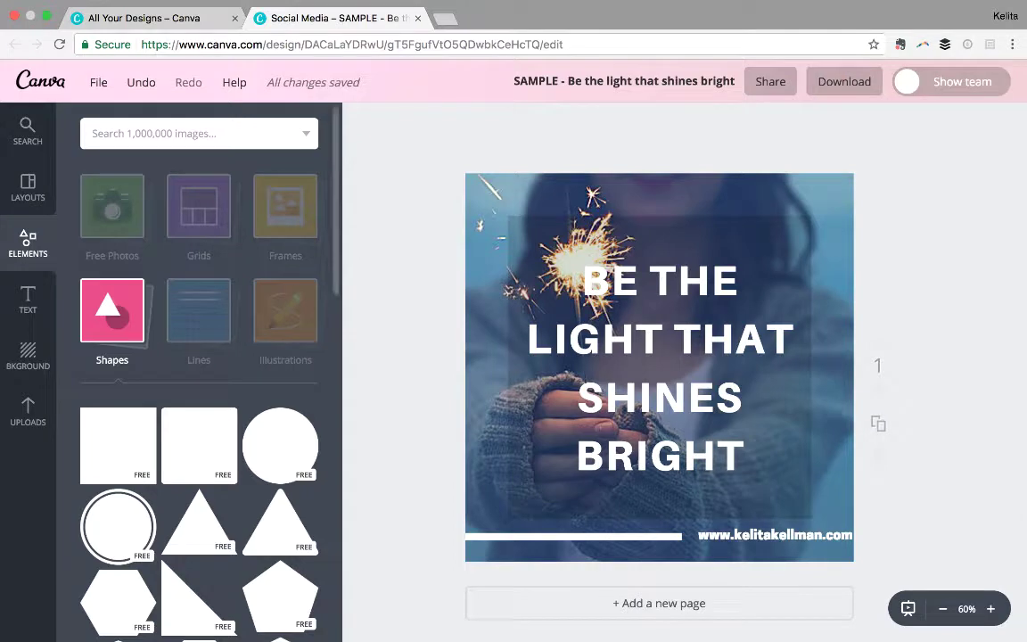
Return to the overview of all designs and make a copy of the blog graphic titled "BLOG How to Develop Consistency and Discipline"
left_click(214, 18)
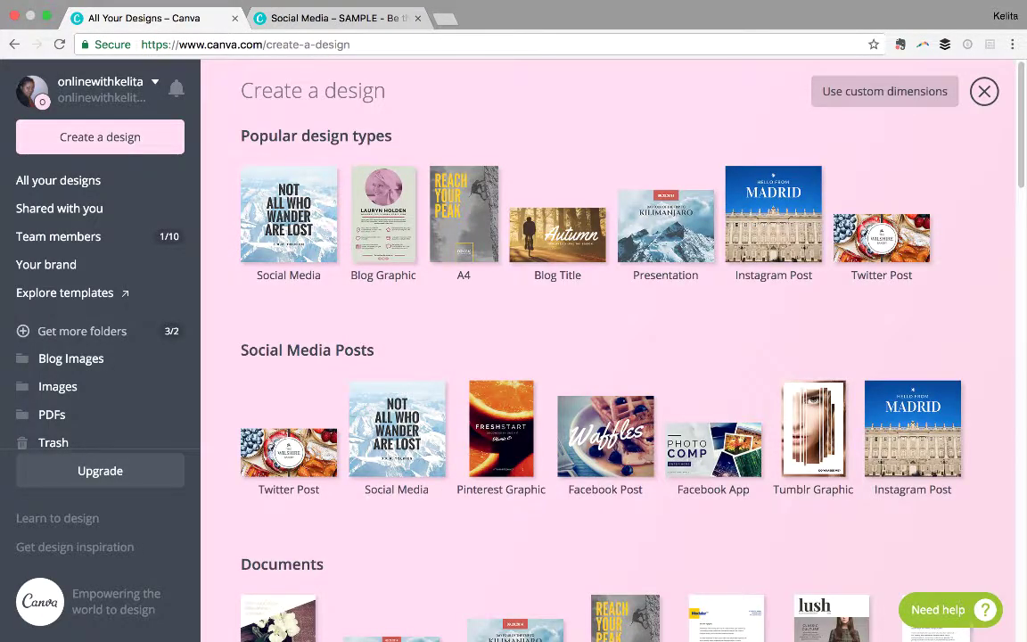
key("Escape")
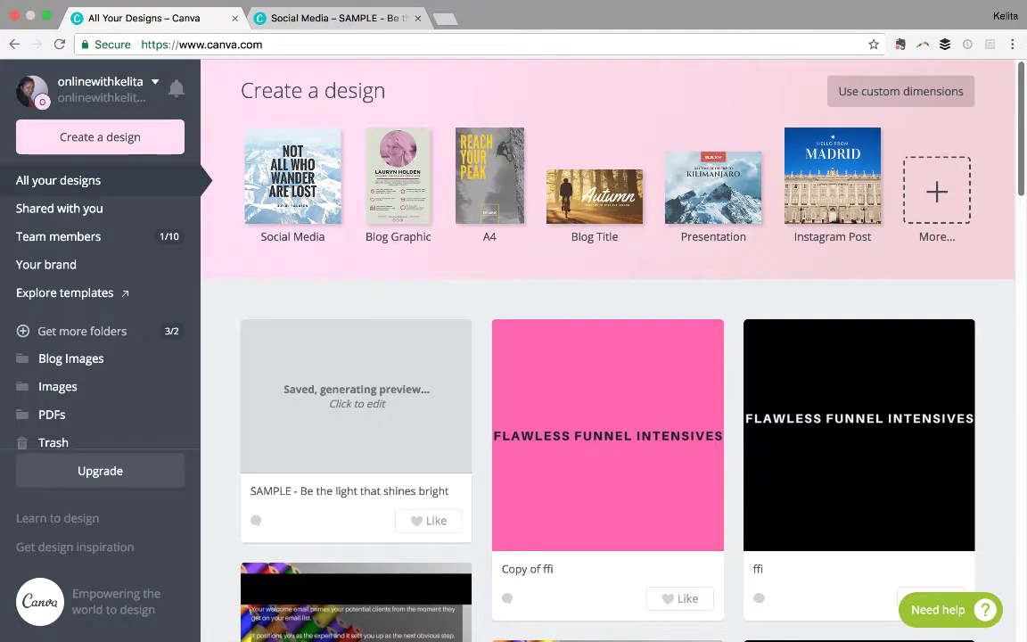
scroll(606, 348, "down", 10)
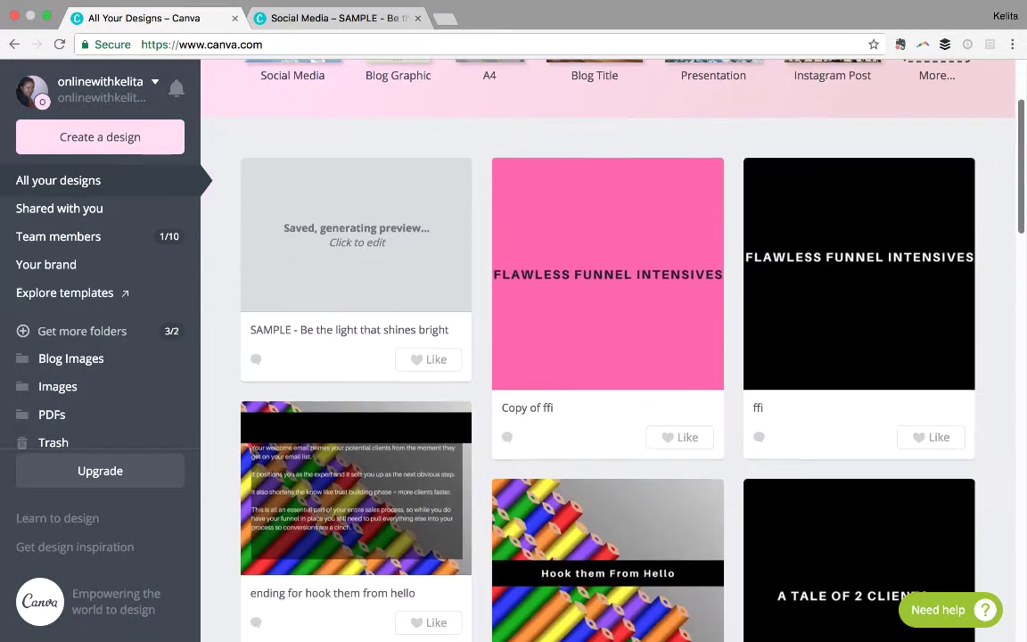
scroll(606, 348, "down", 19)
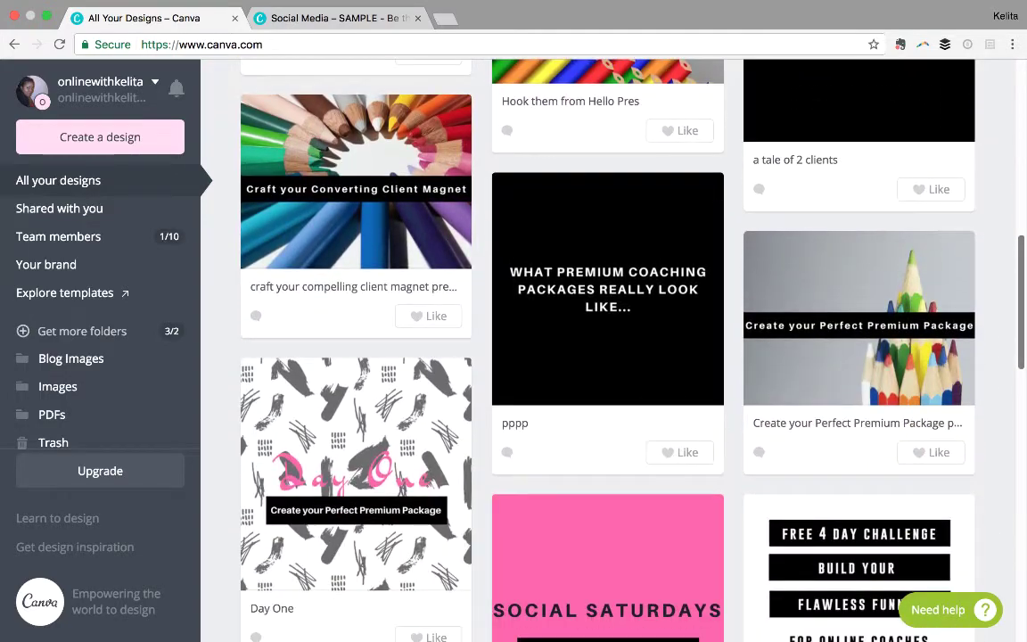
scroll(607, 348, "down", 20)
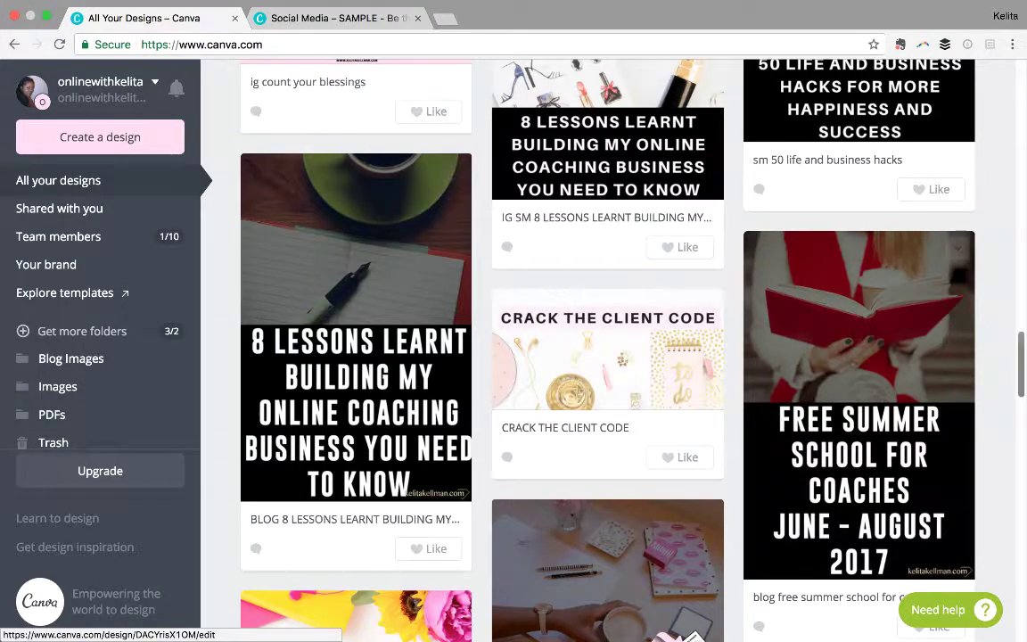
scroll(606, 347, "down", 9)
scroll(606, 347, "down", 1)
scroll(606, 348, "up", 2)
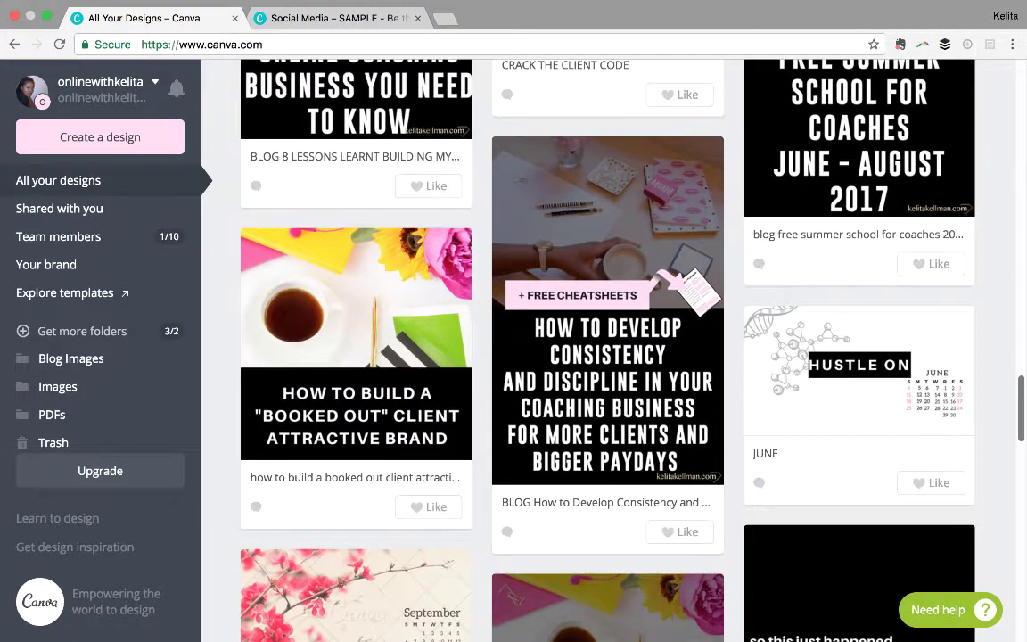
left_click(706, 153)
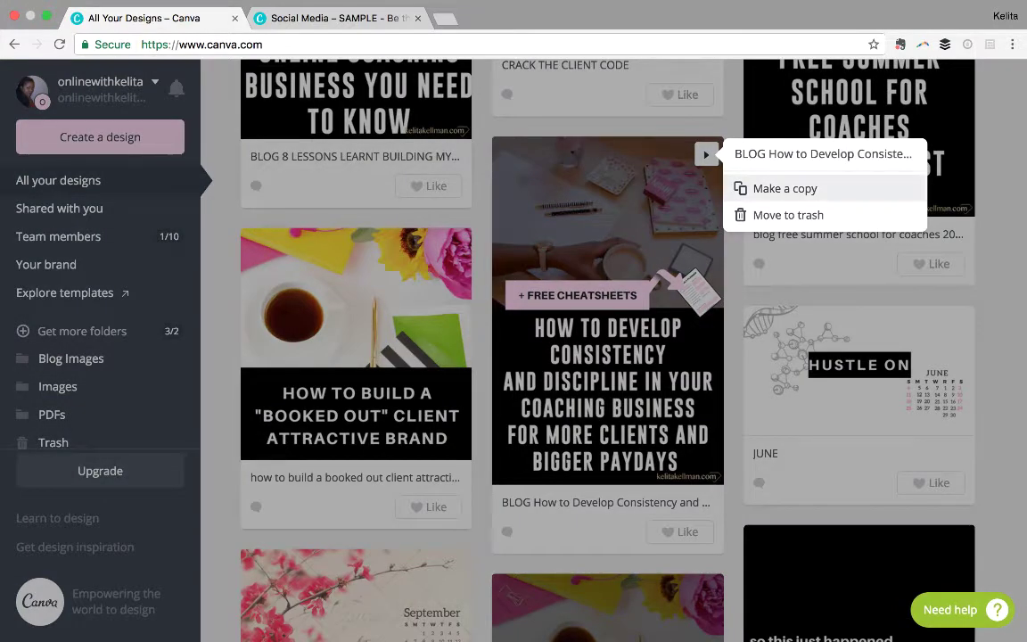
left_click(784, 189)
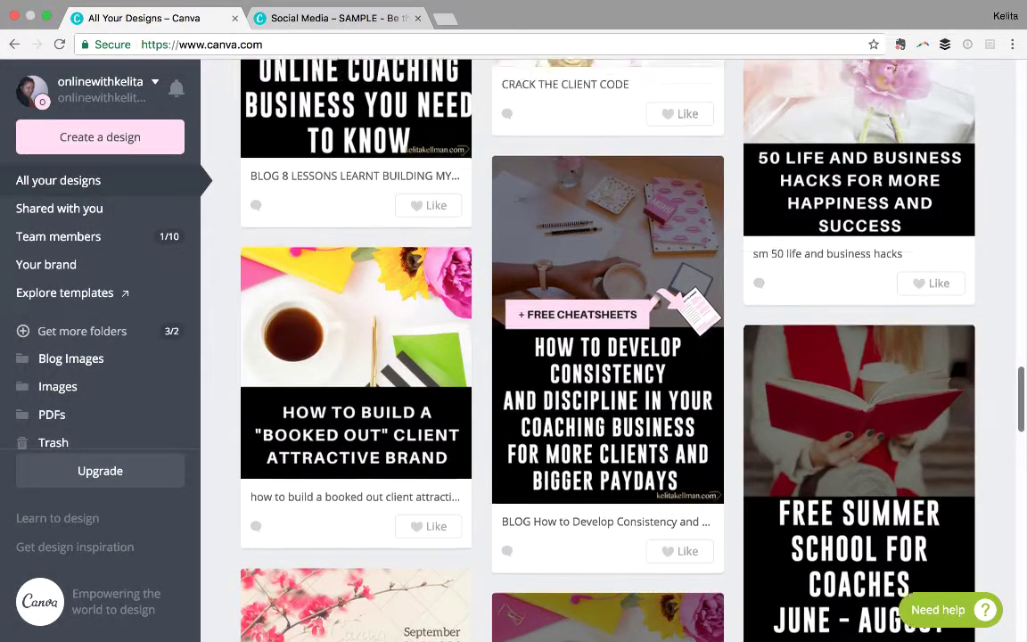
Open the copied blog graphic and title it "BLOG - tutorial create client attractive, captivating and converting graphics"
scroll(606, 402, "down", 3)
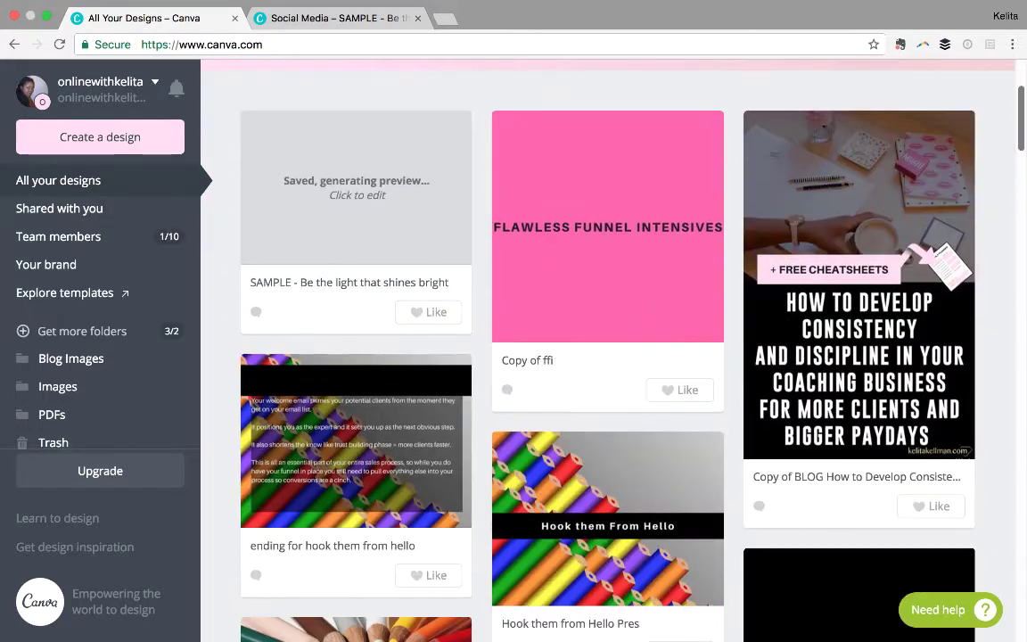
left_click(856, 285)
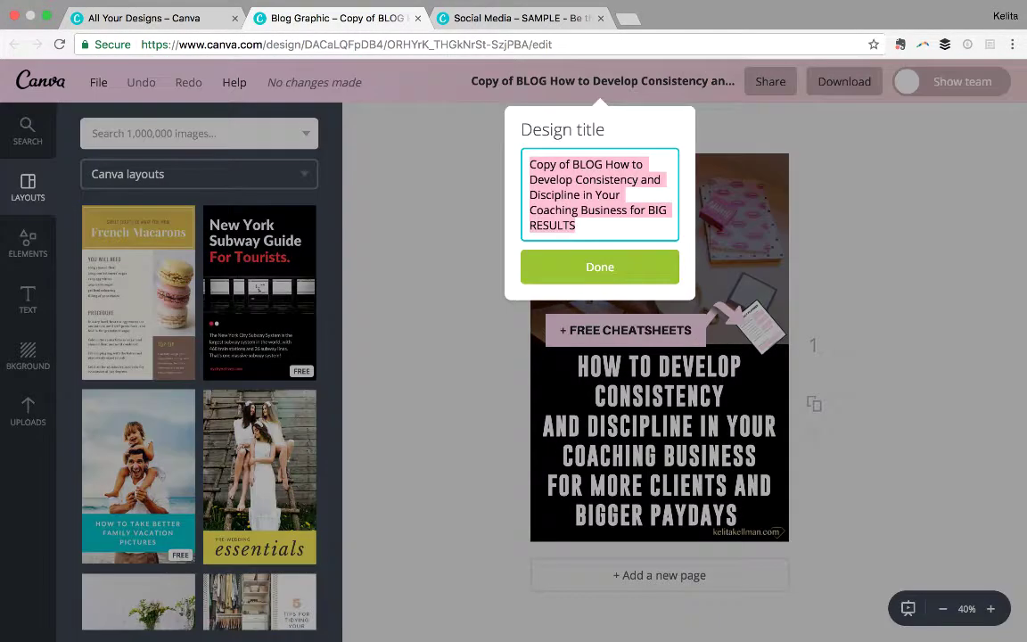
type("BLOG -")
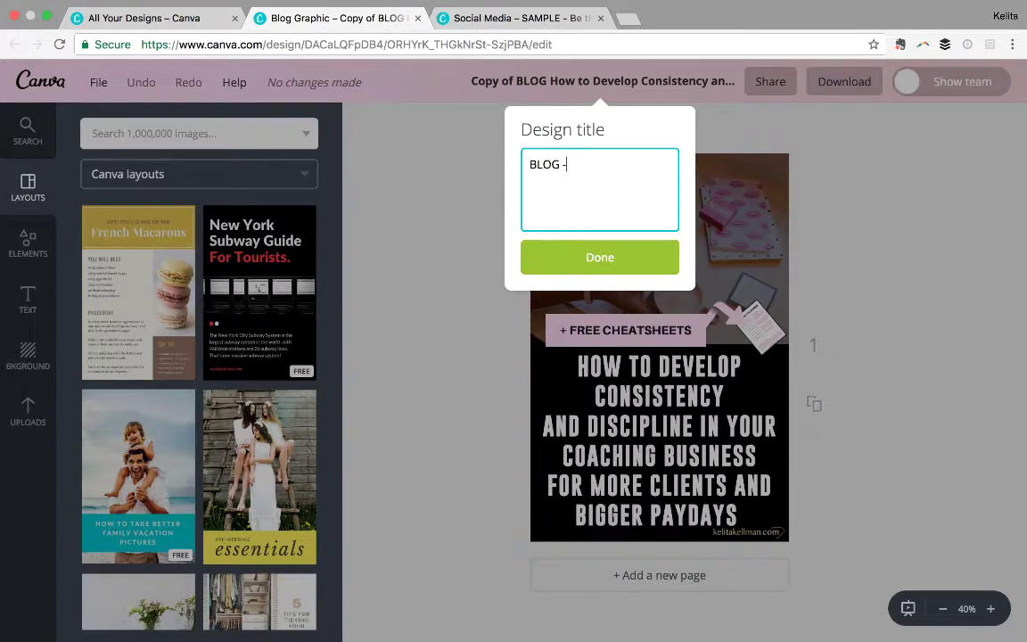
type(" cre")
key("BackSpace")
key("BackSpace")
key("BackSpace")
type("ti")
key("BackSpace")
type("utorial create")
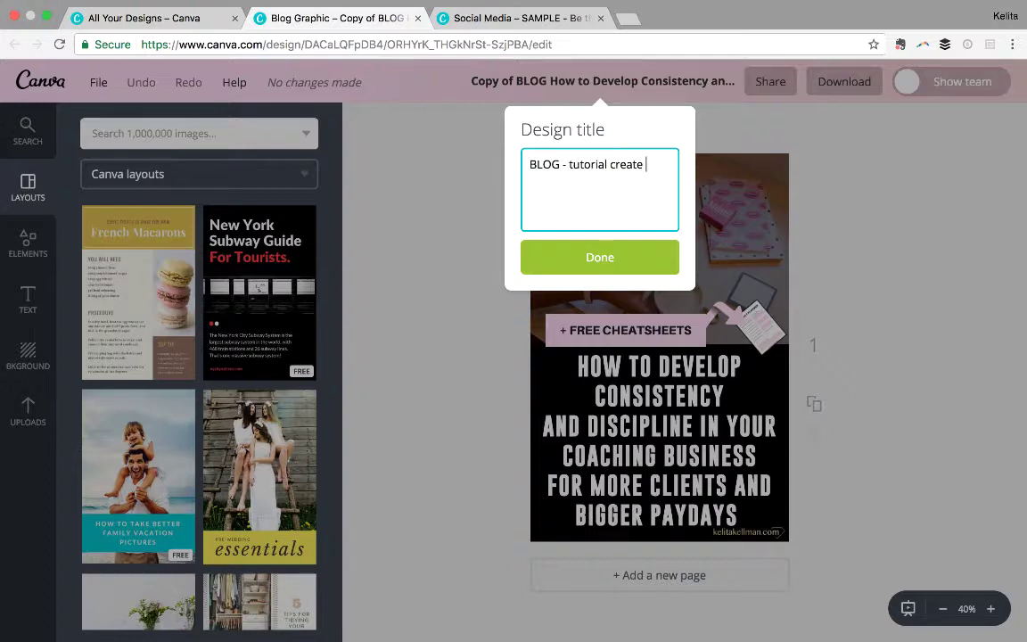
type(" client")
type("attractive")
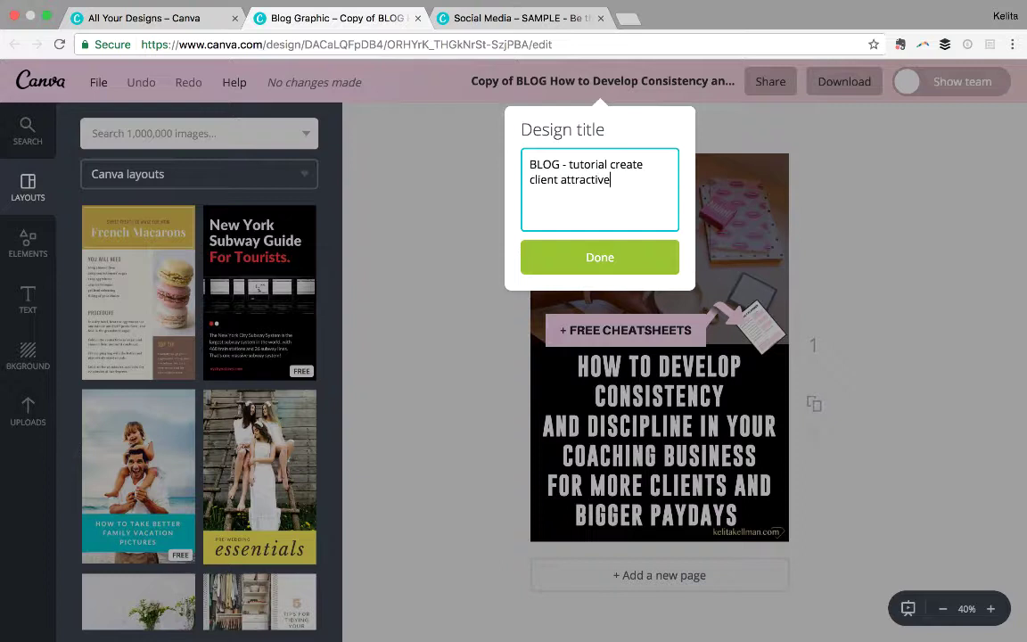
type(", captivating and converti")
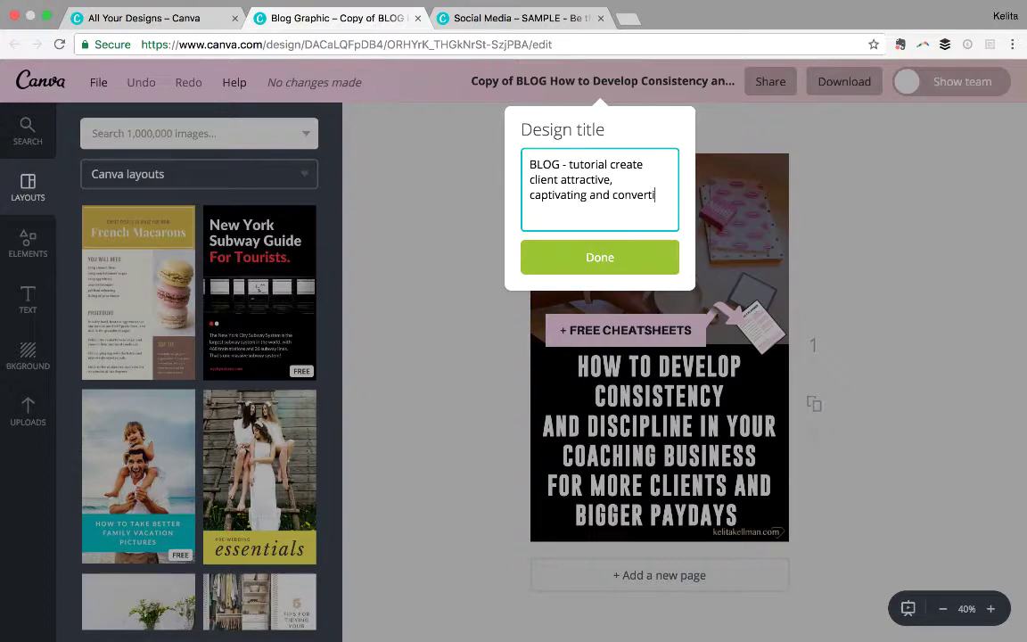
type("ng graphics")
key("Return")
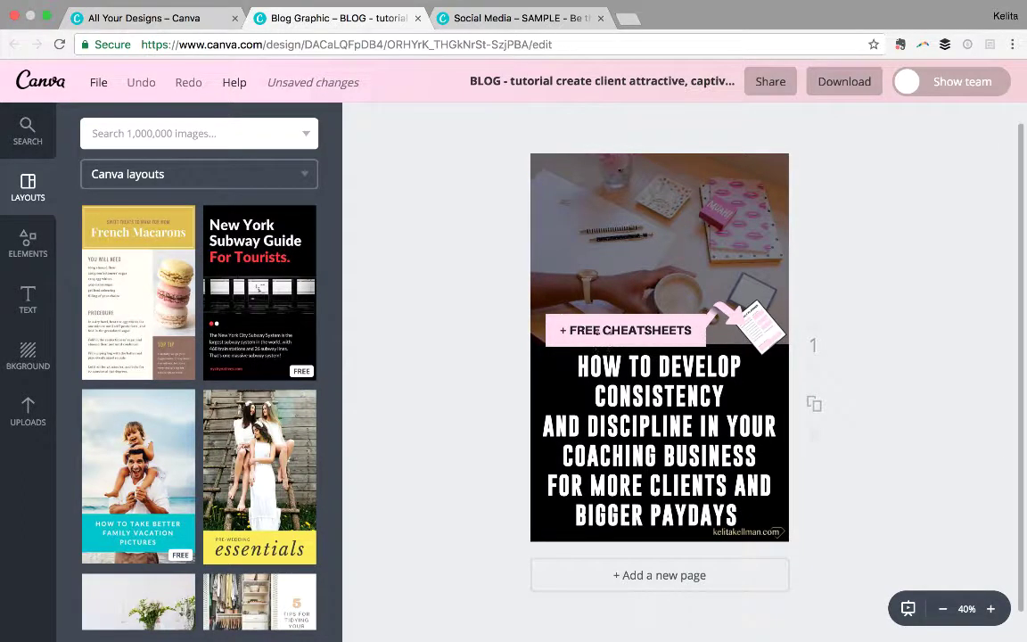
Replace the text on the pink banner with "FREE VIDEO TUTORIAL"
left_click(564, 325)
type("free")
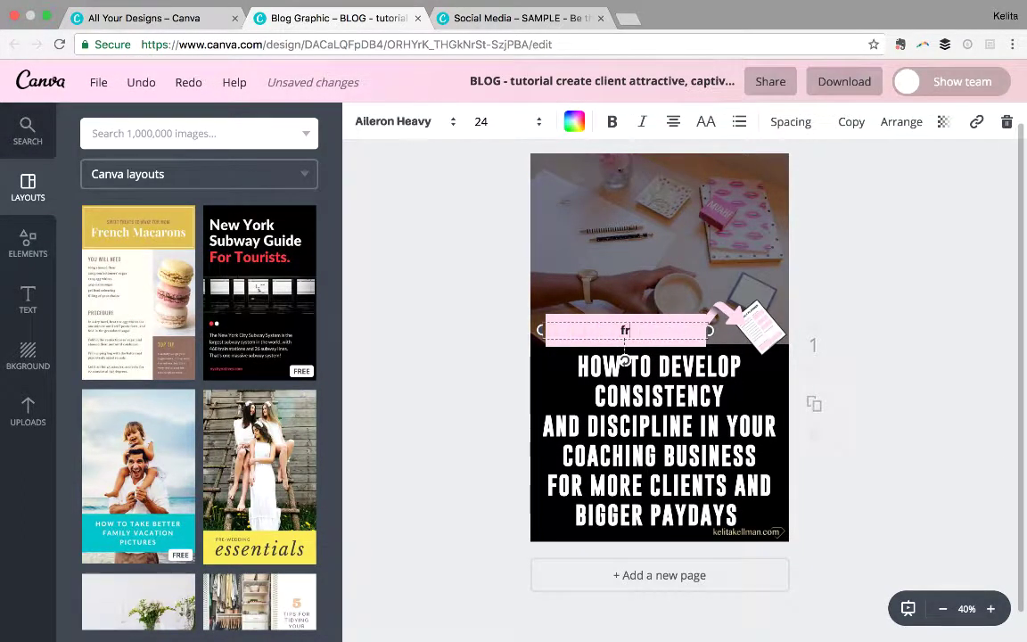
key("BackSpace")
key("BackSpace")
key("BackSpace")
key("BackSpace")
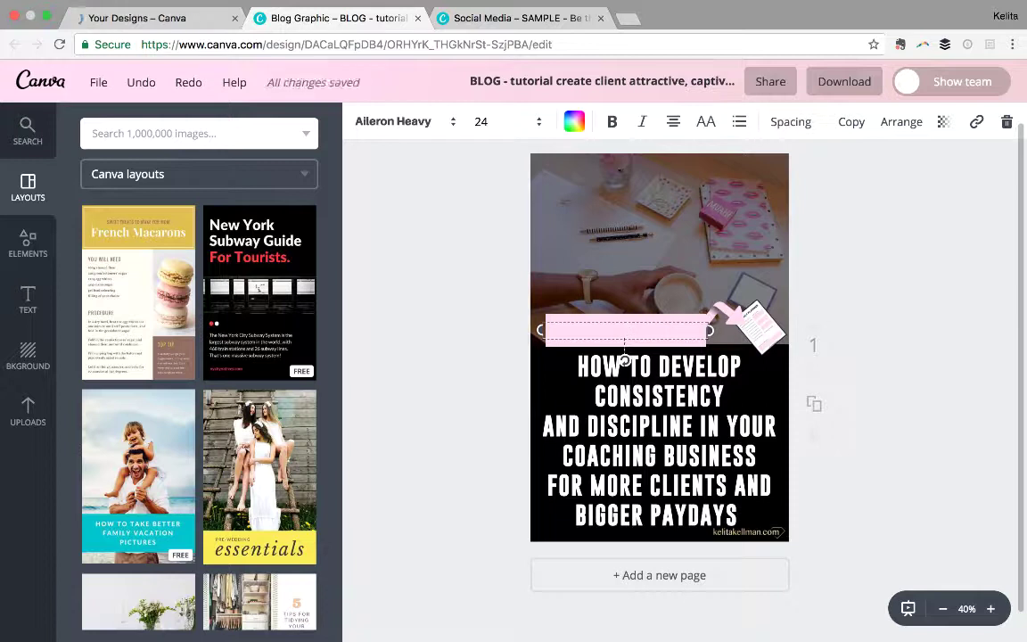
type("FREE VI")
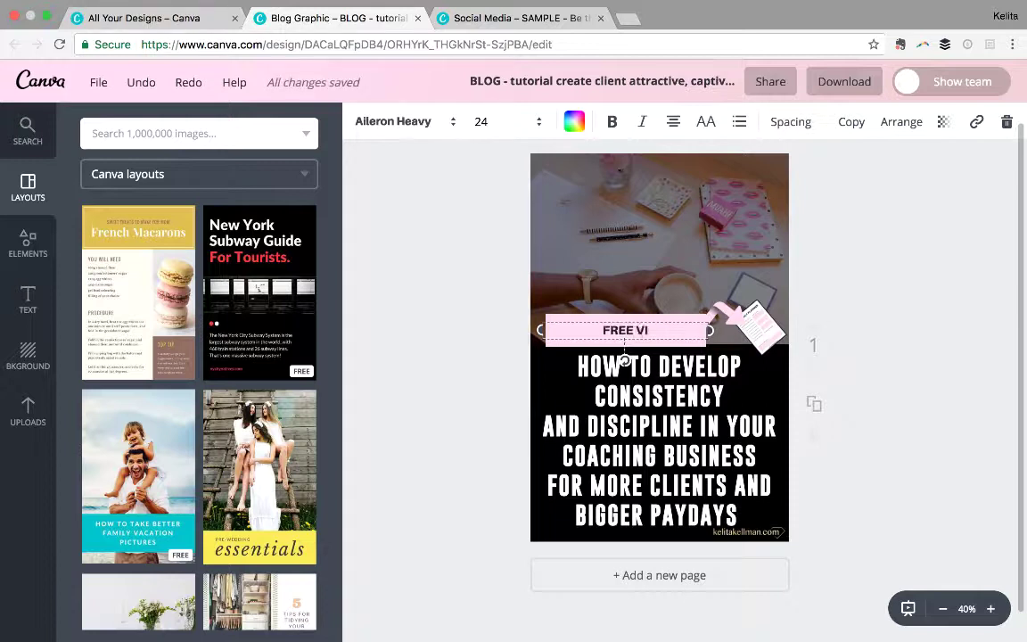
type("DEO TUTORIAL")
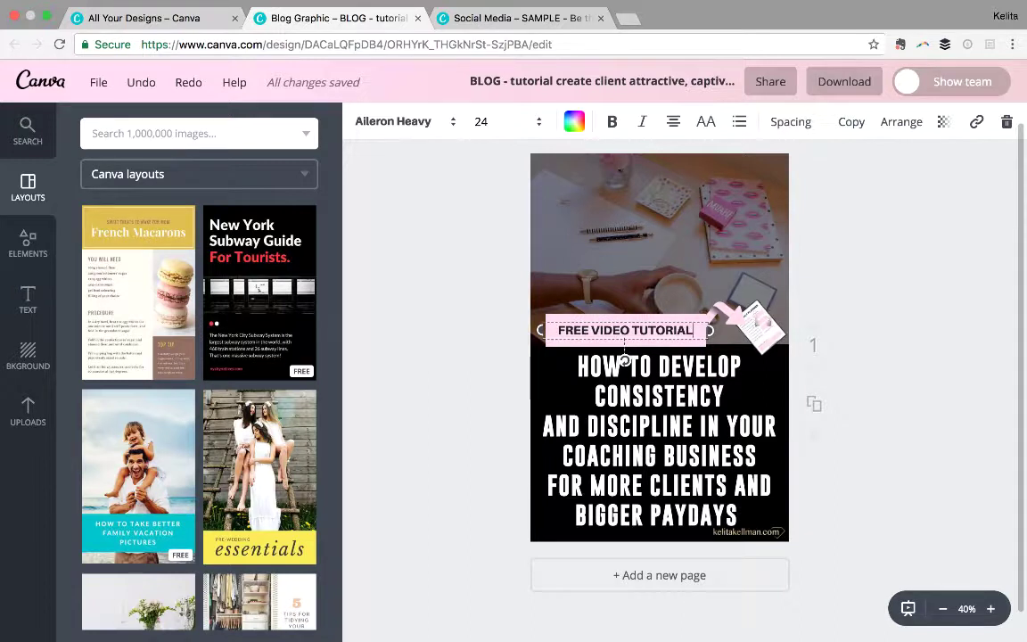
Delete the tilted cheatsheet picture beside the arrow and remove the desk photo from the frame above the headline
left_click(774, 346)
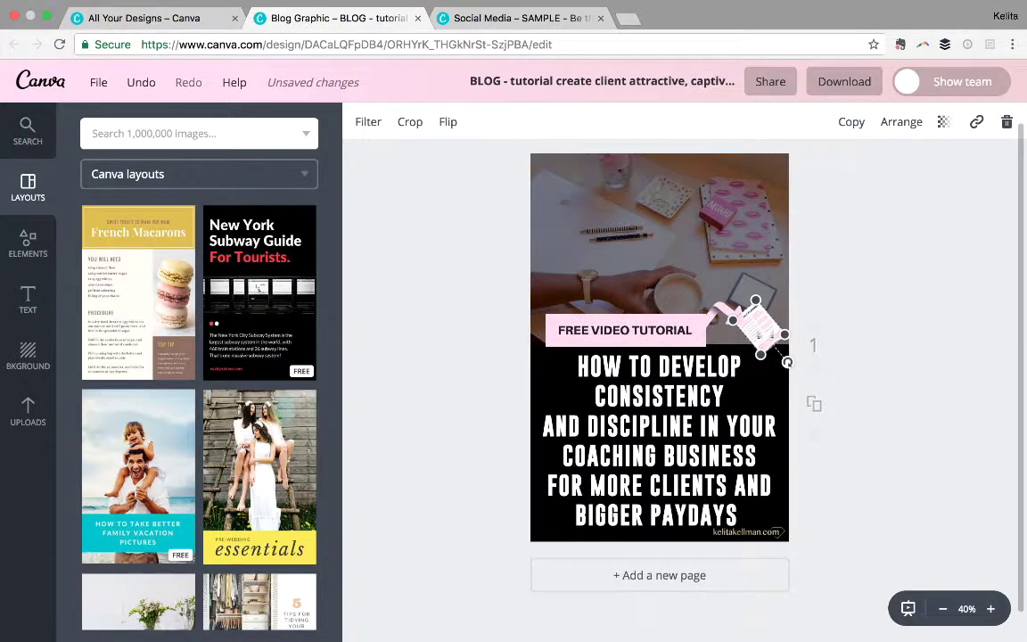
key("Delete")
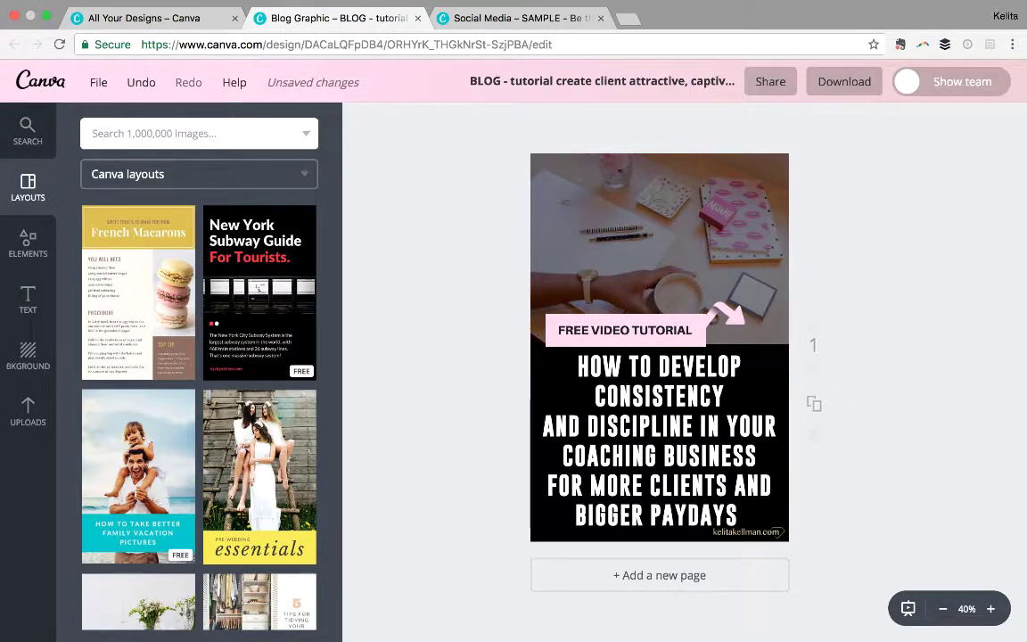
left_click(28, 412)
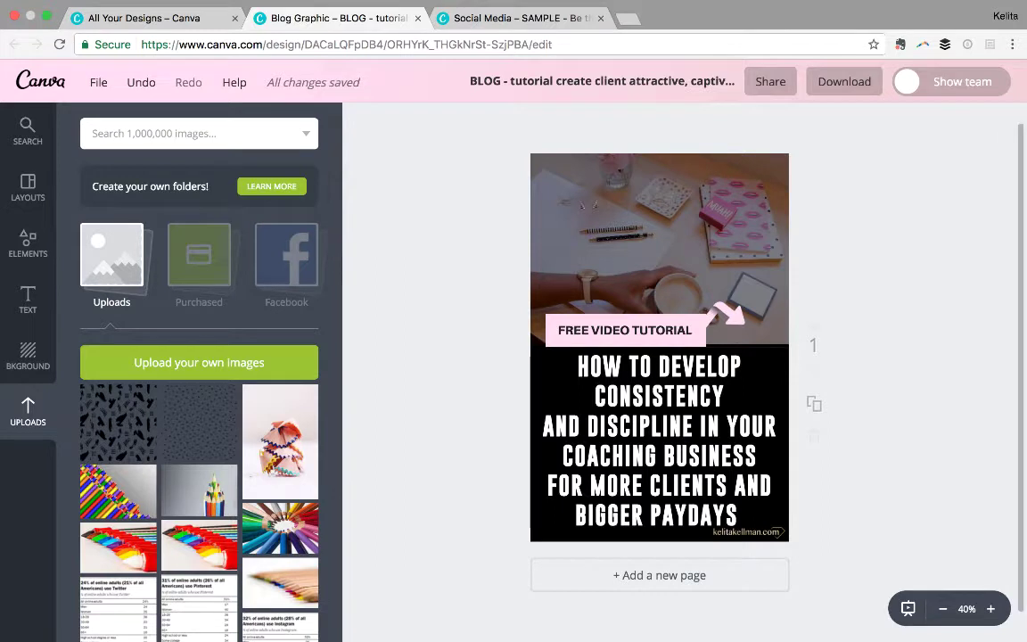
left_click(657, 343)
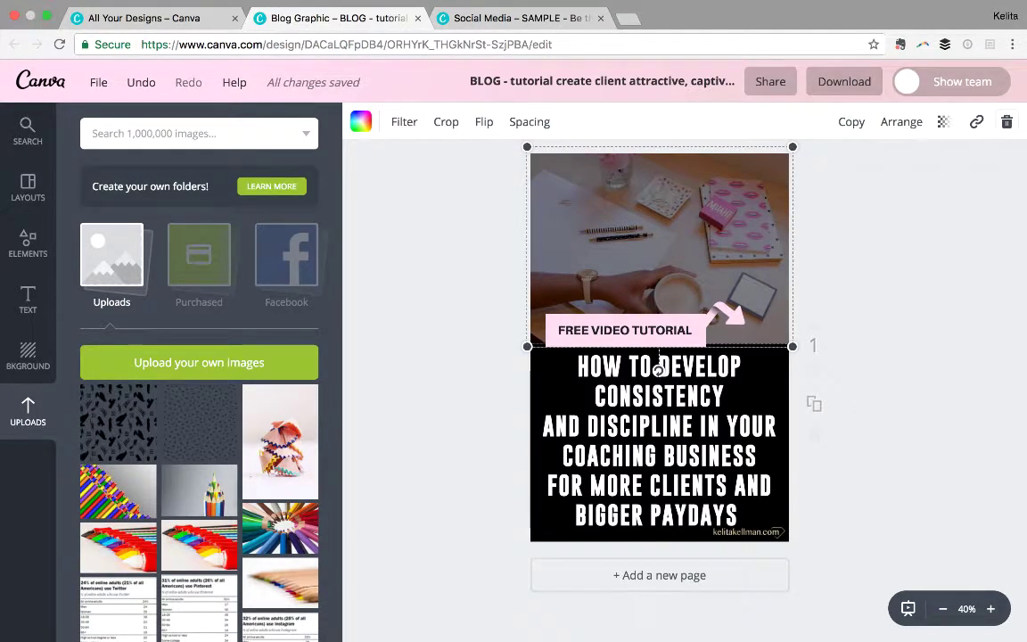
left_click(1006, 121)
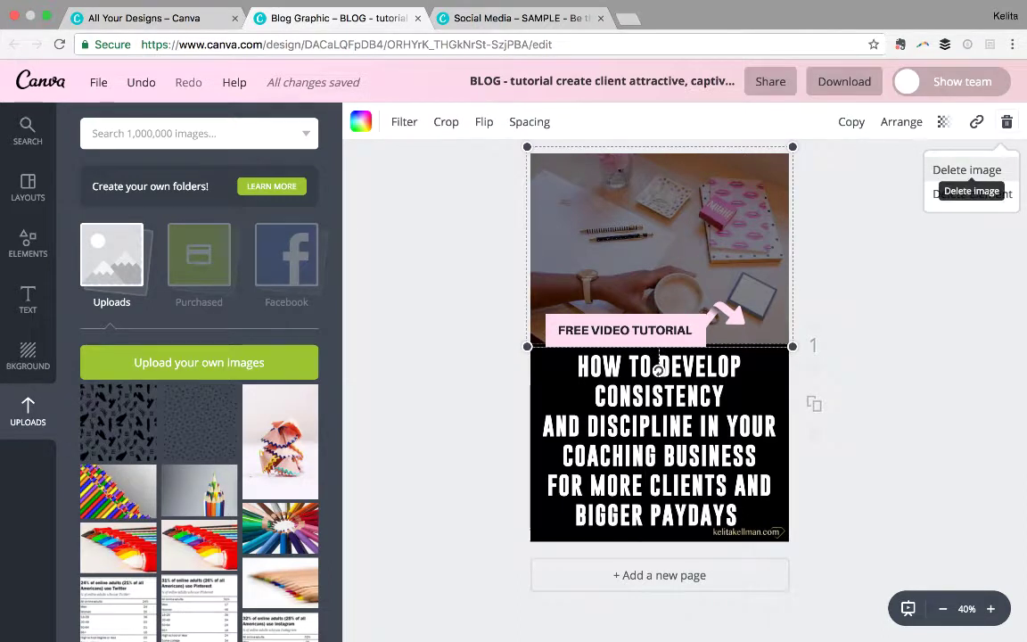
left_click(966, 170)
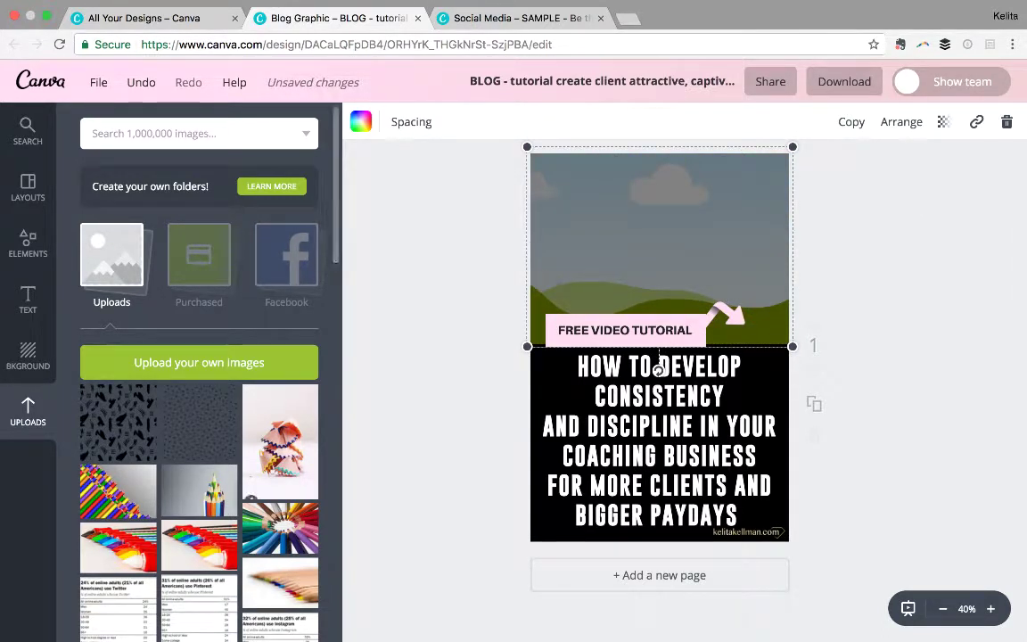
Fill the empty photo frame with the uploaded picture of colored pencils in a red case
left_click(117, 546)
left_click_drag(660, 347, 658, 362)
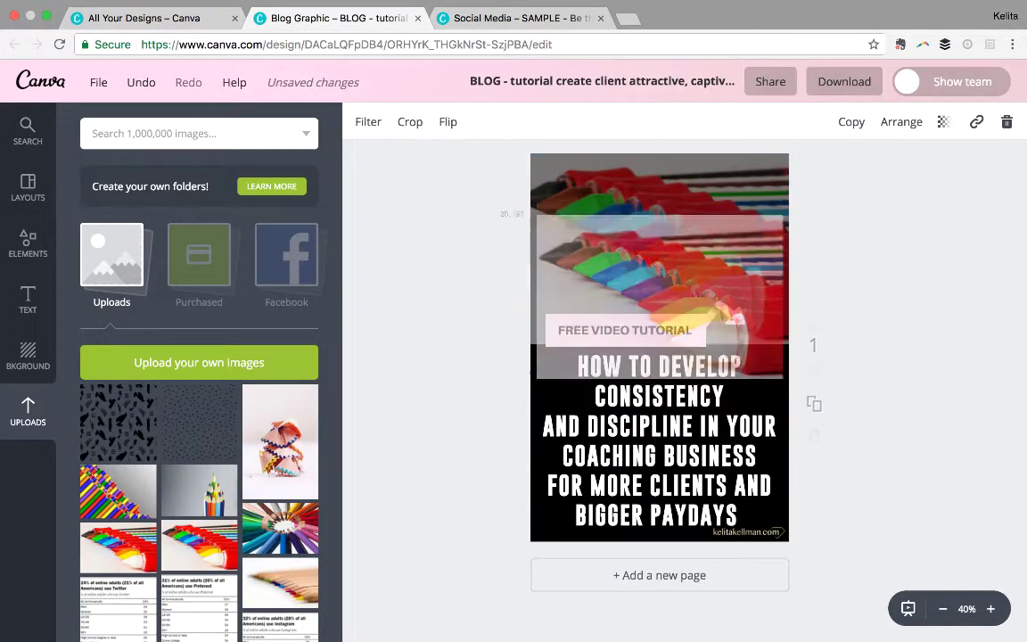
key("Escape")
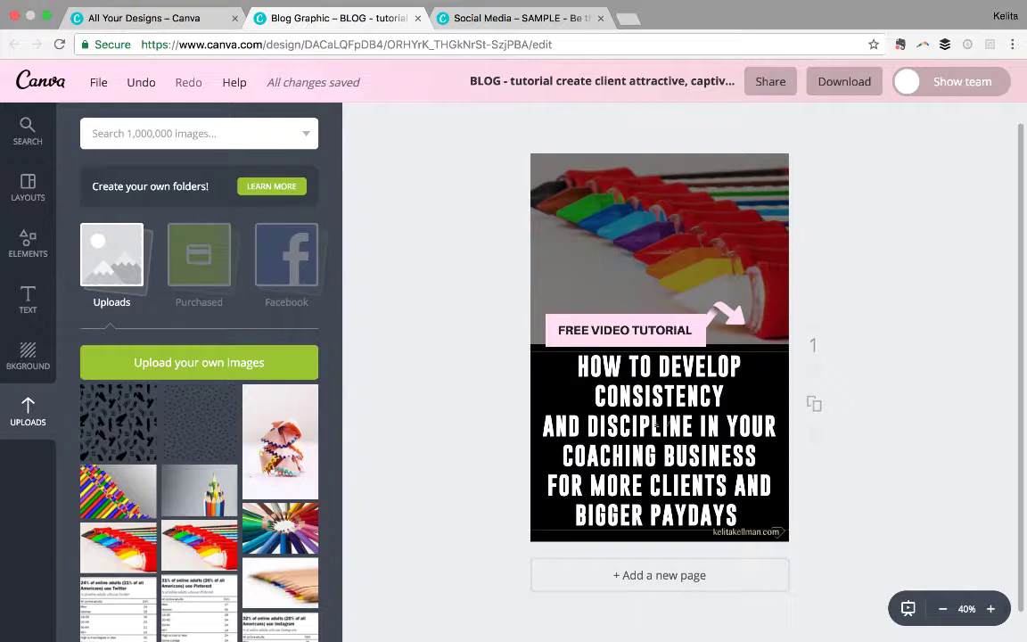
Replace the headline with "HOW TO CREATE CLIENT ATTRACTIVE, CAPTIVATING AND CONVERTING GRAPHICS FOR FREE", with a line break after "HOW TO"
left_click(659, 426)
left_click(659, 426)
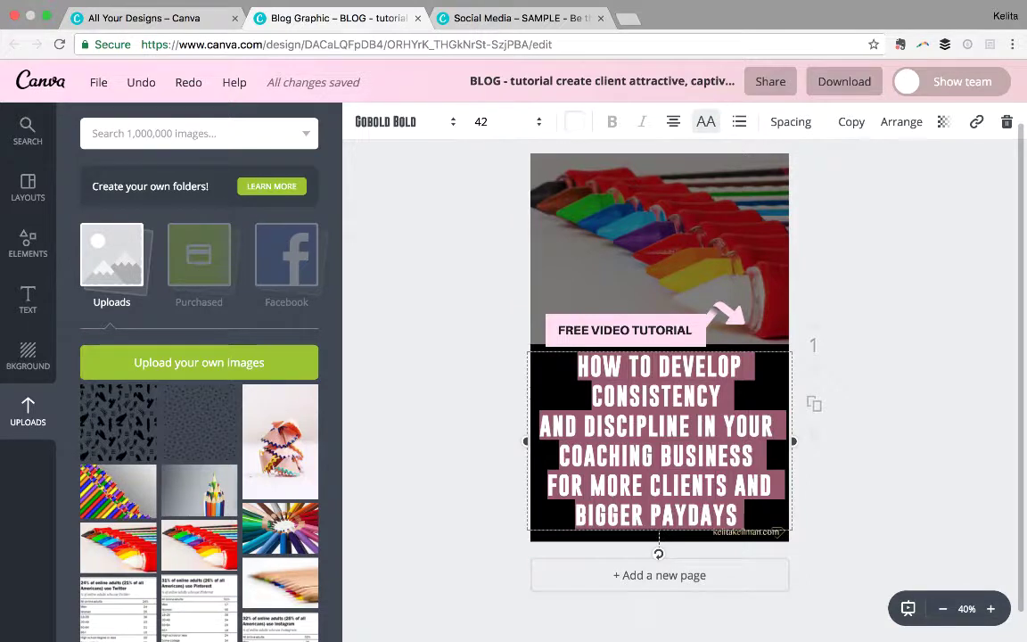
type("HOW TO CR")
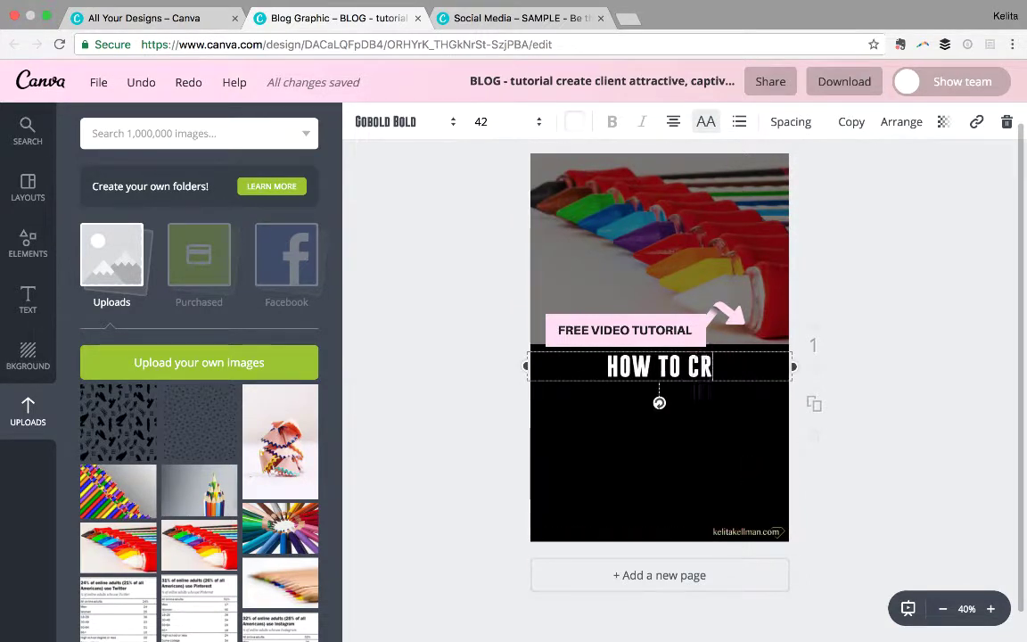
type("EATE CLIENT")
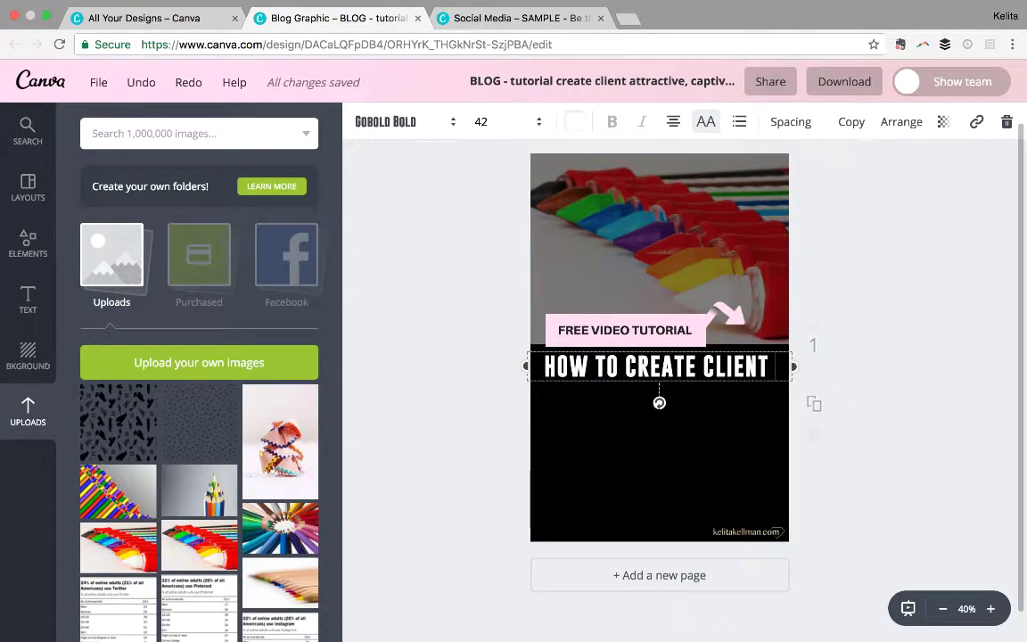
type(" ATTRACTIVE")
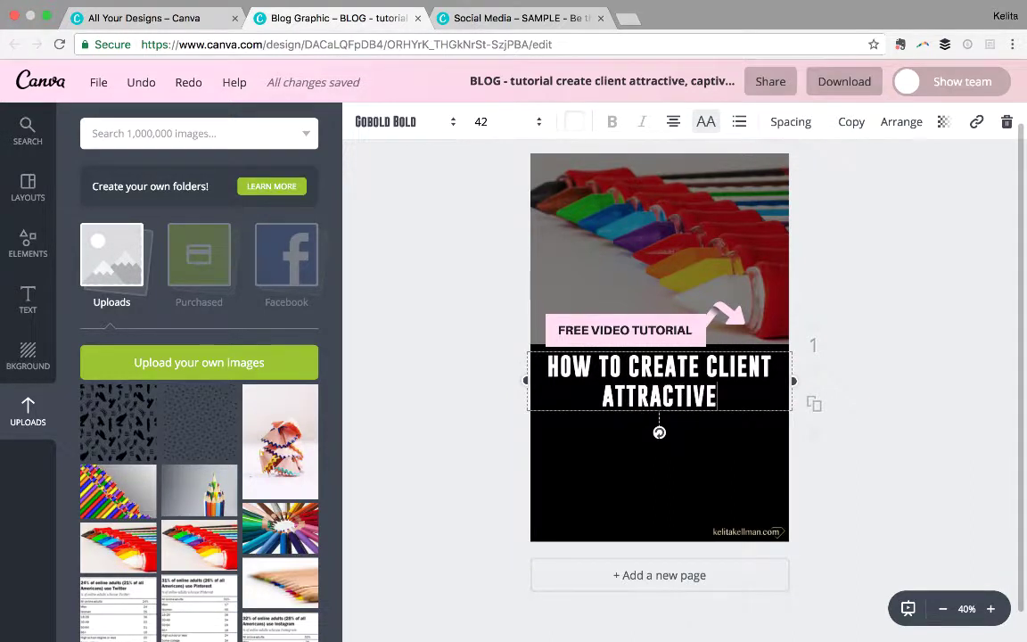
type(", CAPTIB")
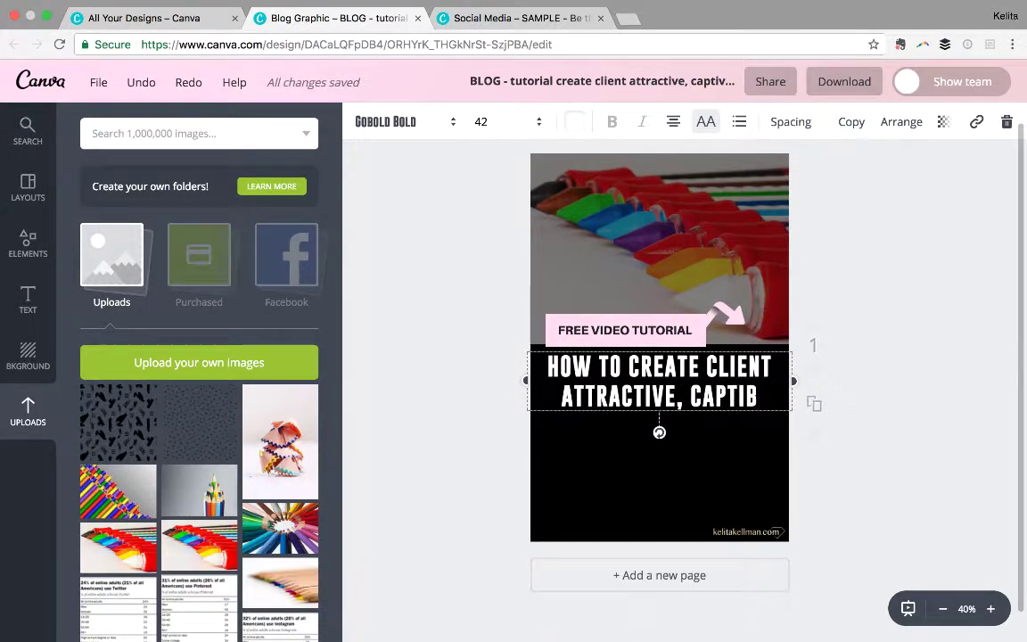
key("BackSpace")
type("VATING AND CO")
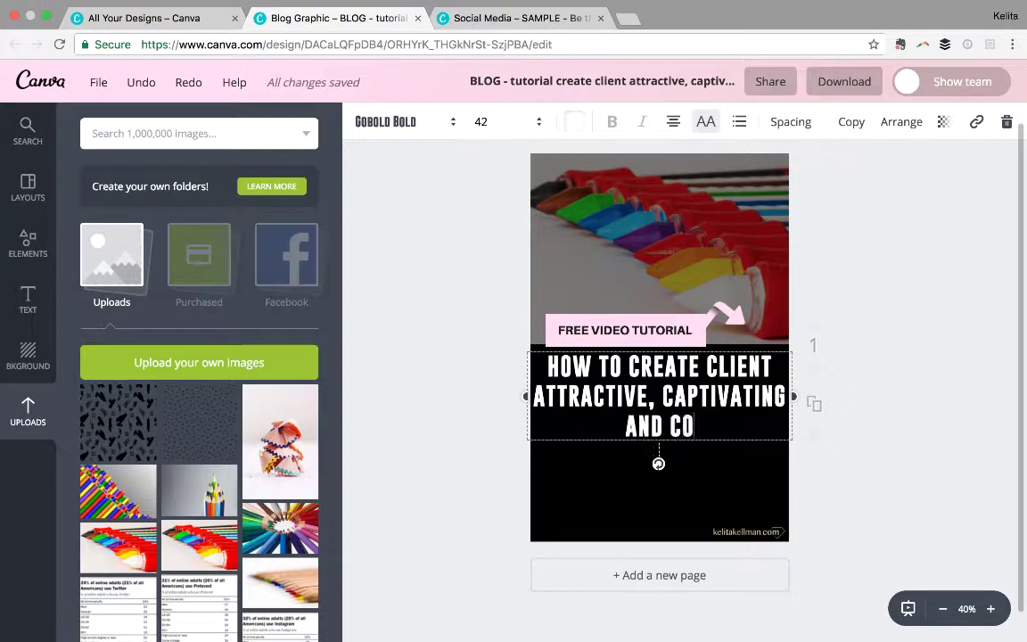
type("NVERTING GR")
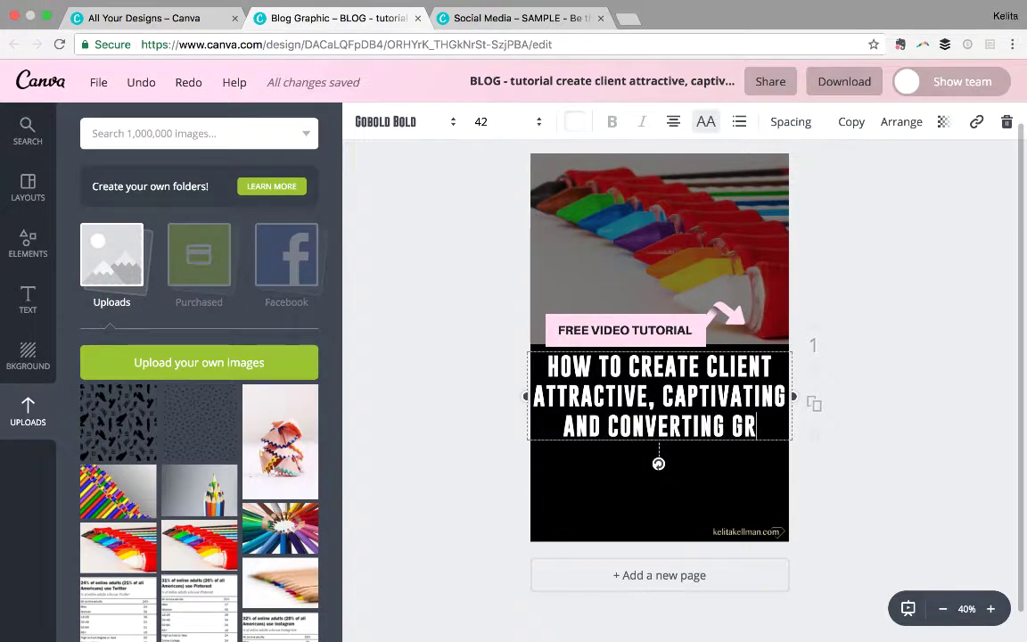
type("APHICS F")
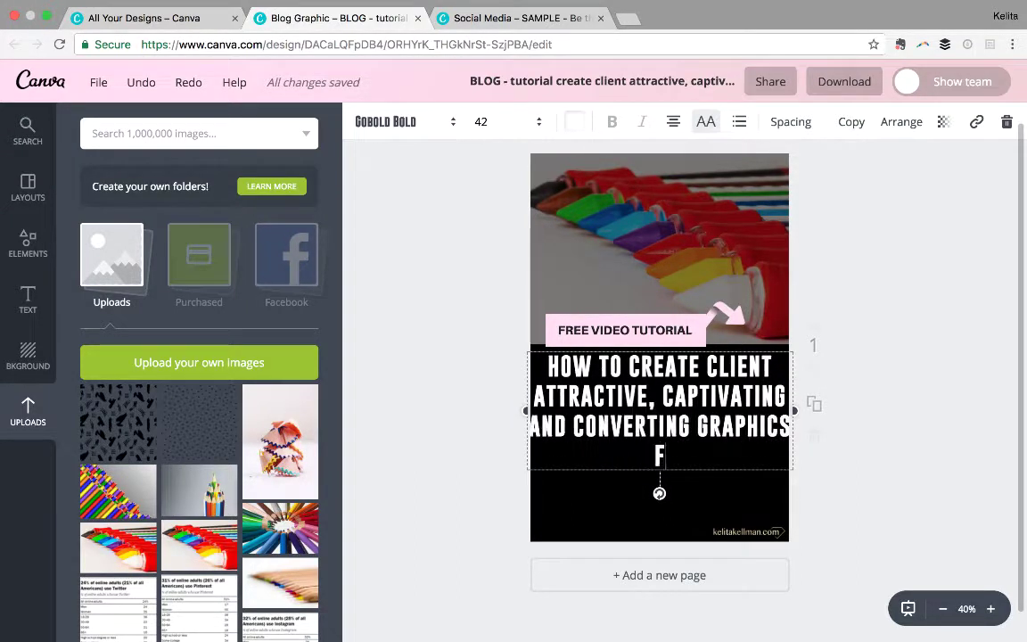
type("OR FREE")
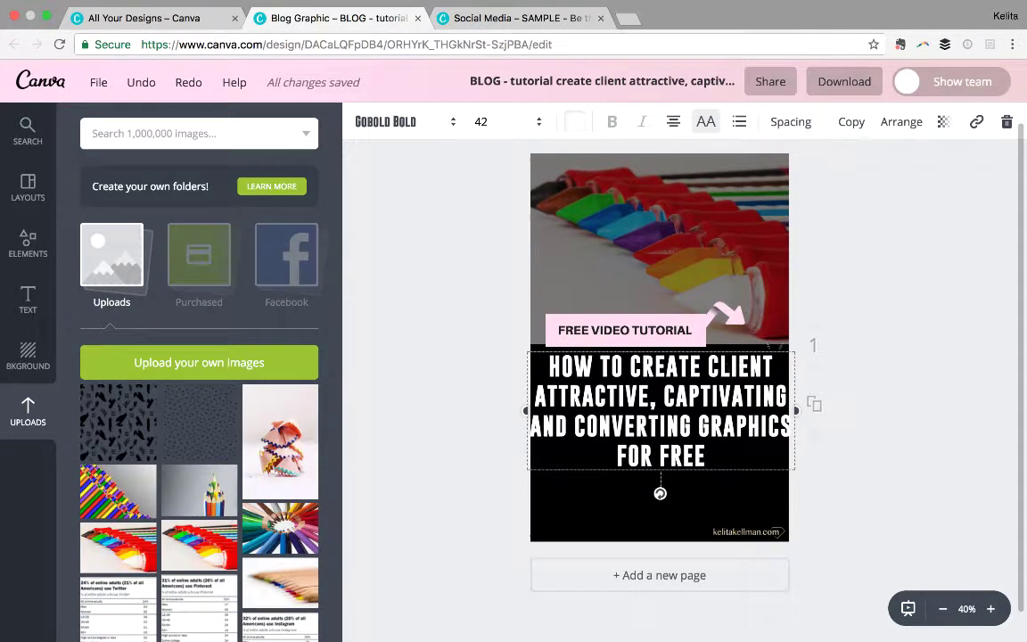
left_click(629, 367)
key("Return")
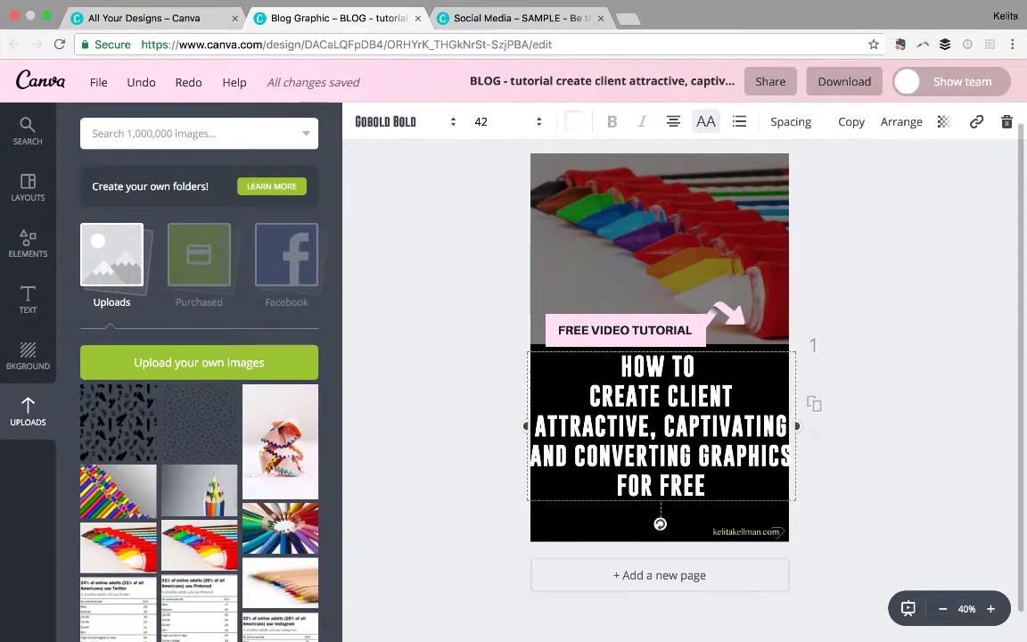
Narrow the headline's text box slightly from both sides so it fits within the black area, and save the design
left_click_drag(796, 426, 789, 427)
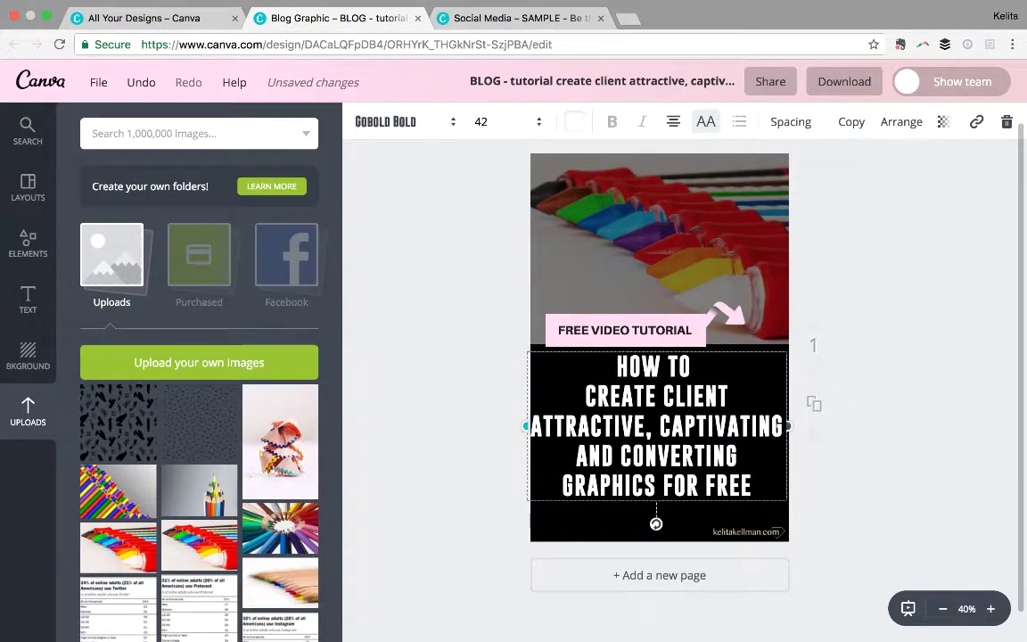
left_click_drag(526, 426, 532, 426)
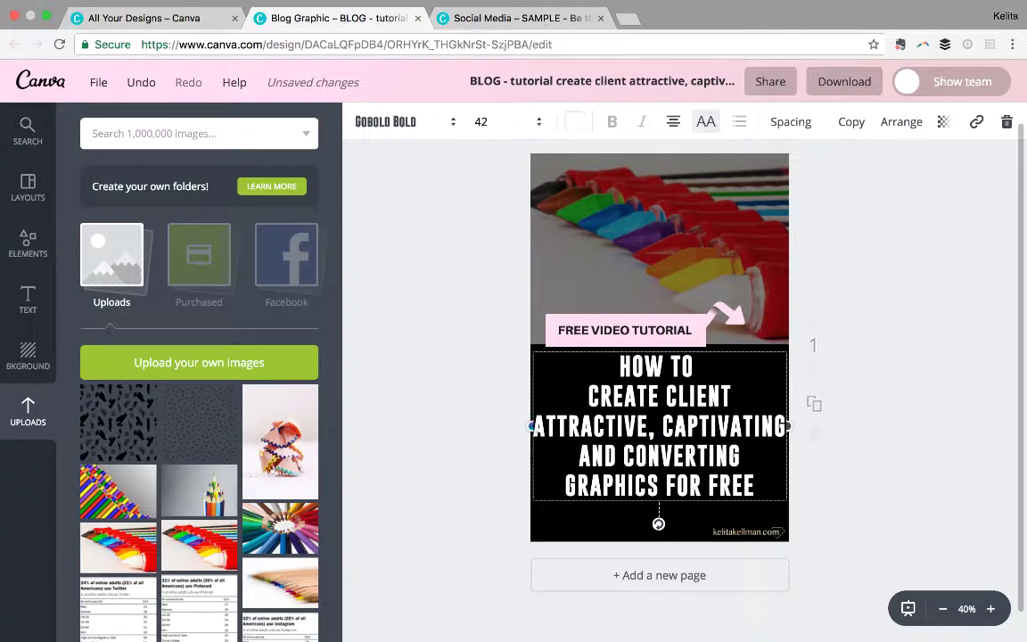
key("Escape")
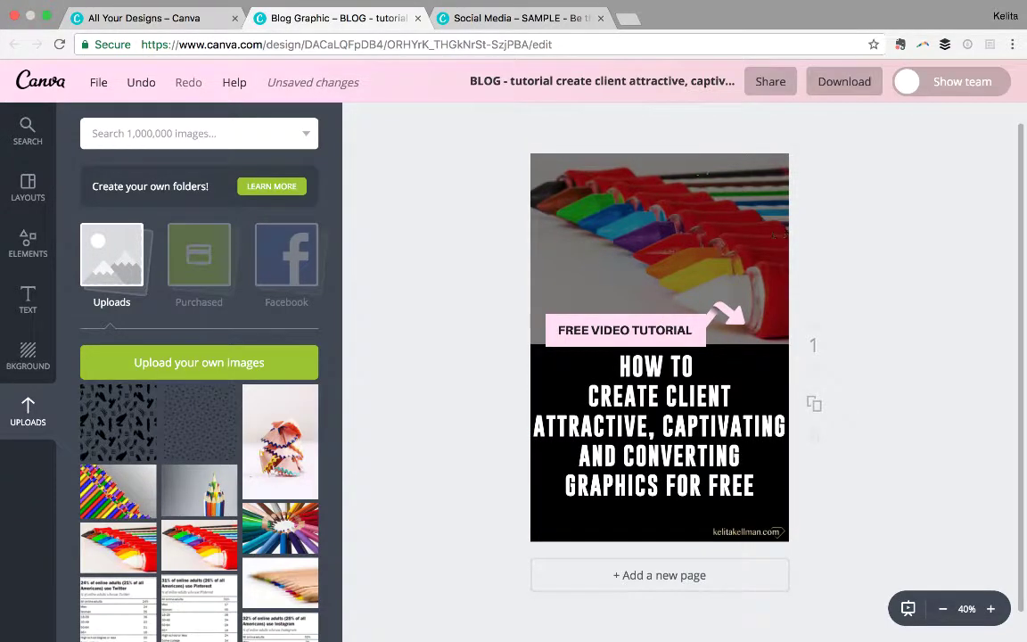
left_click(98, 82)
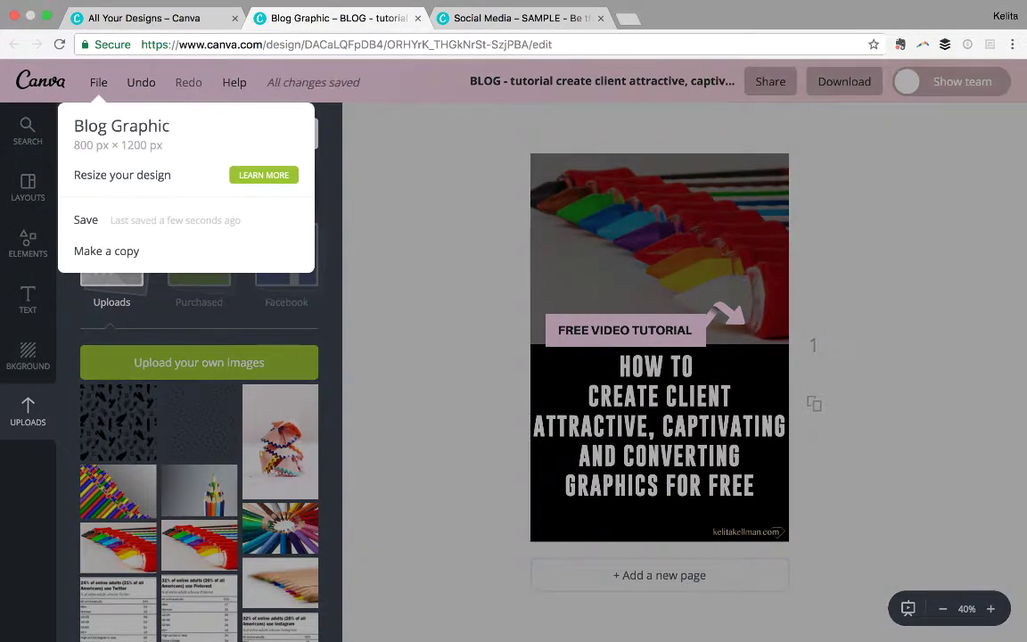
left_click(86, 220)
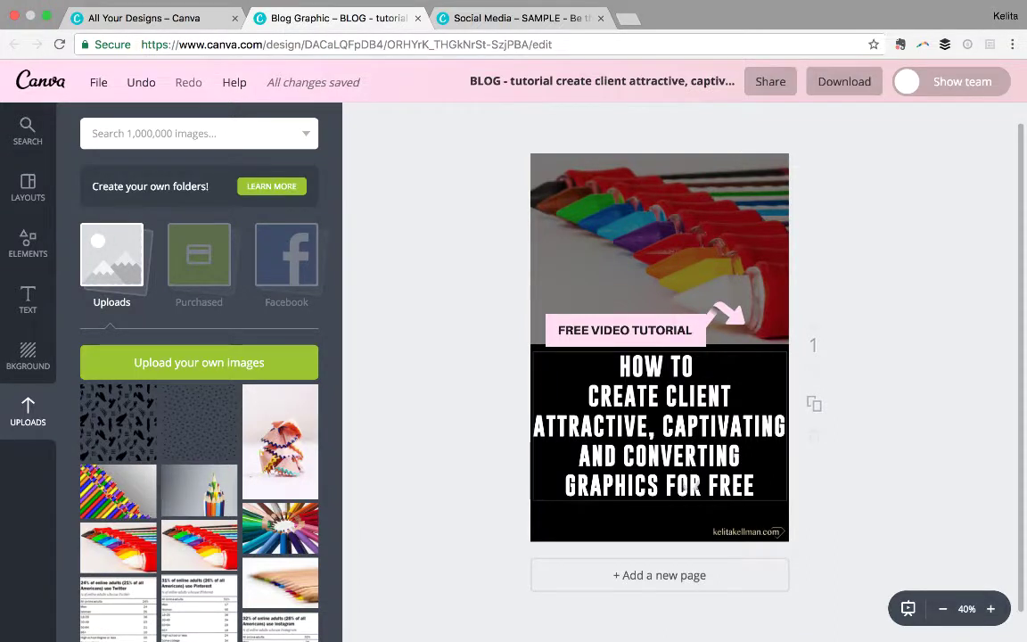
Set the headline's font size to 45 and nudge the text slightly upward within the black area, saving the design
left_click(593, 460)
left_click(486, 121)
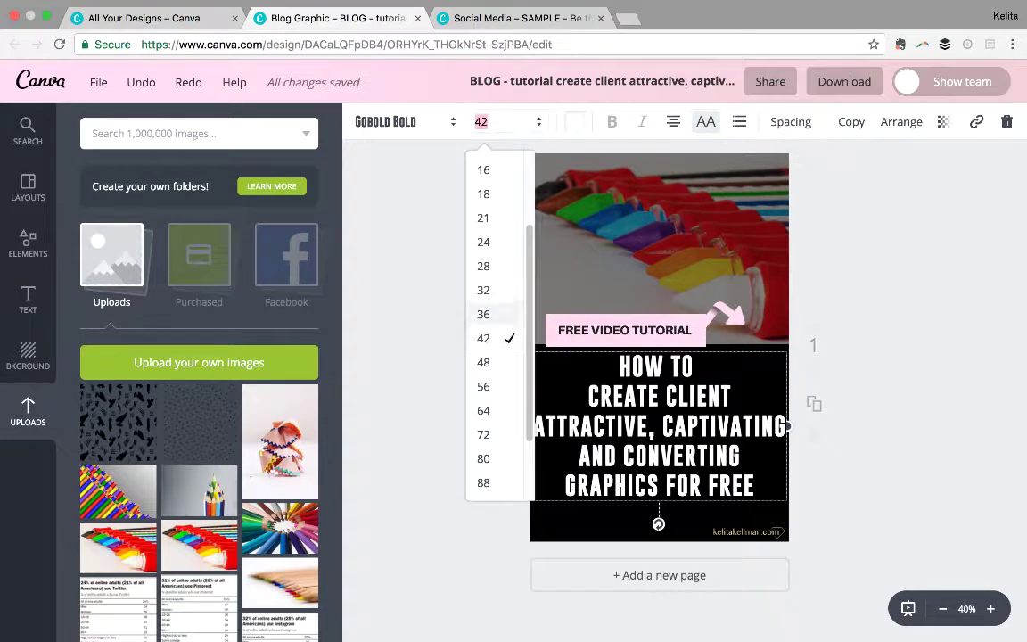
left_click(483, 362)
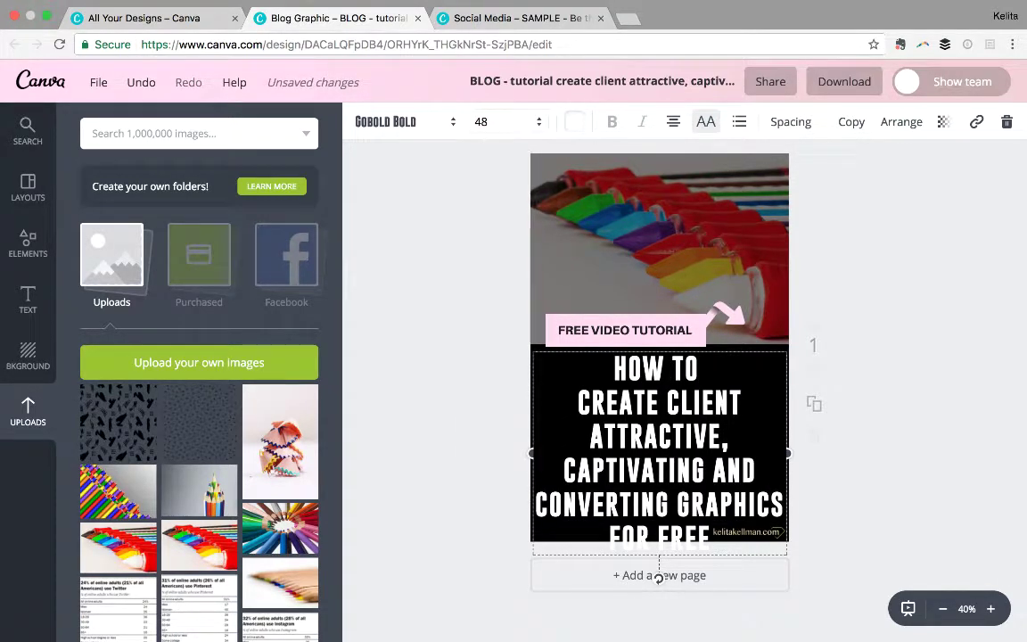
left_click(481, 121)
type("45")
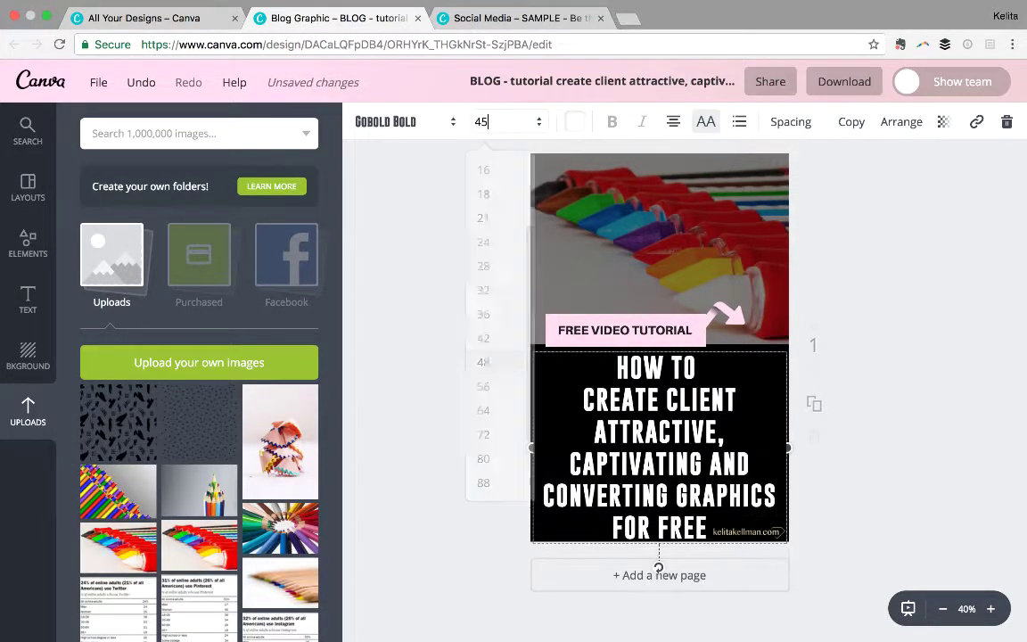
key("Return")
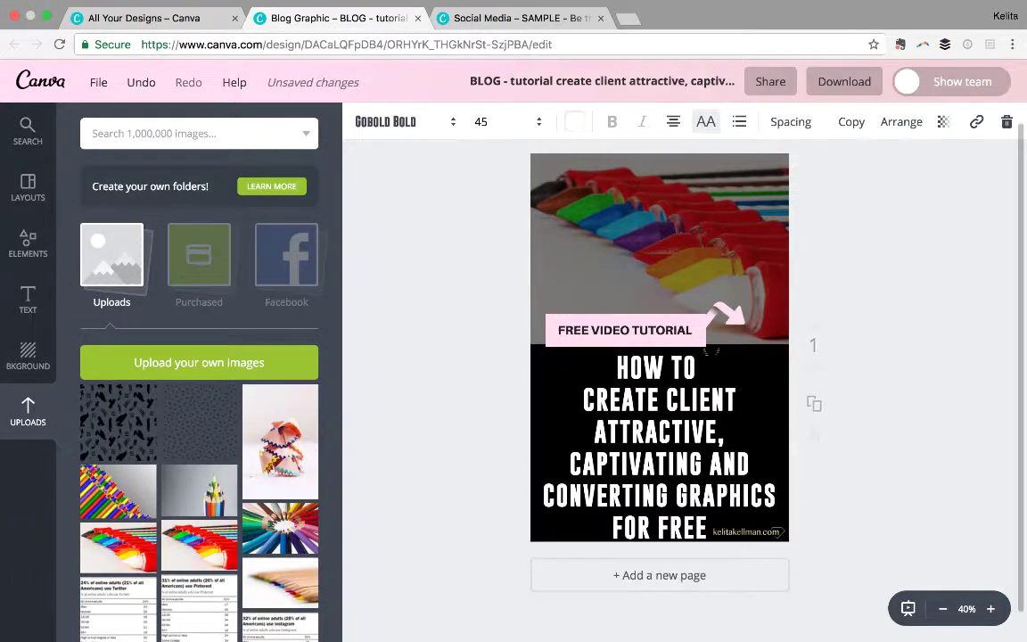
left_click_drag(635, 443, 635, 440)
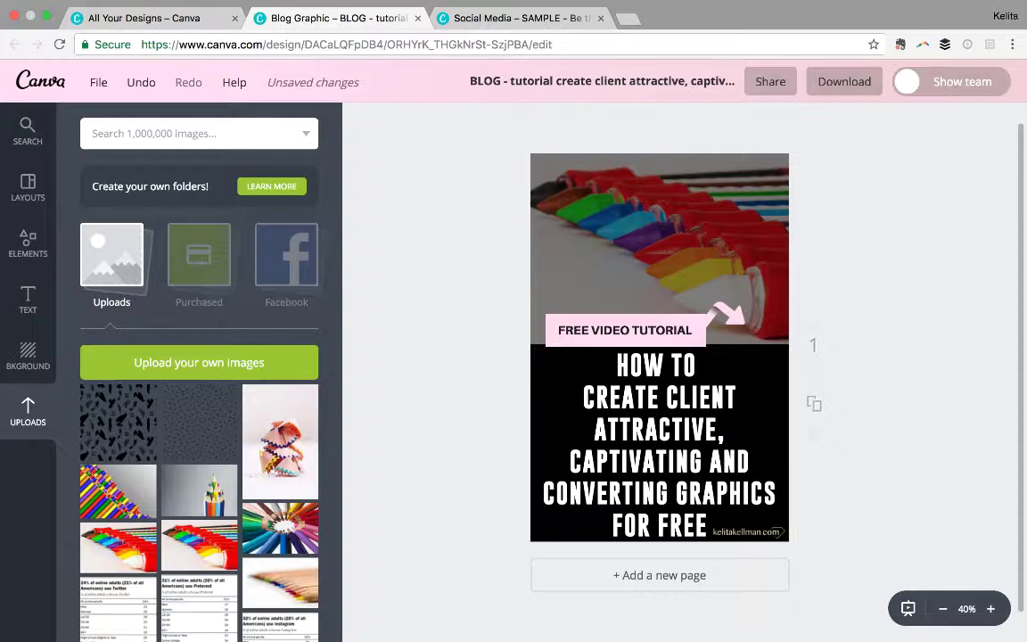
key("super+s")
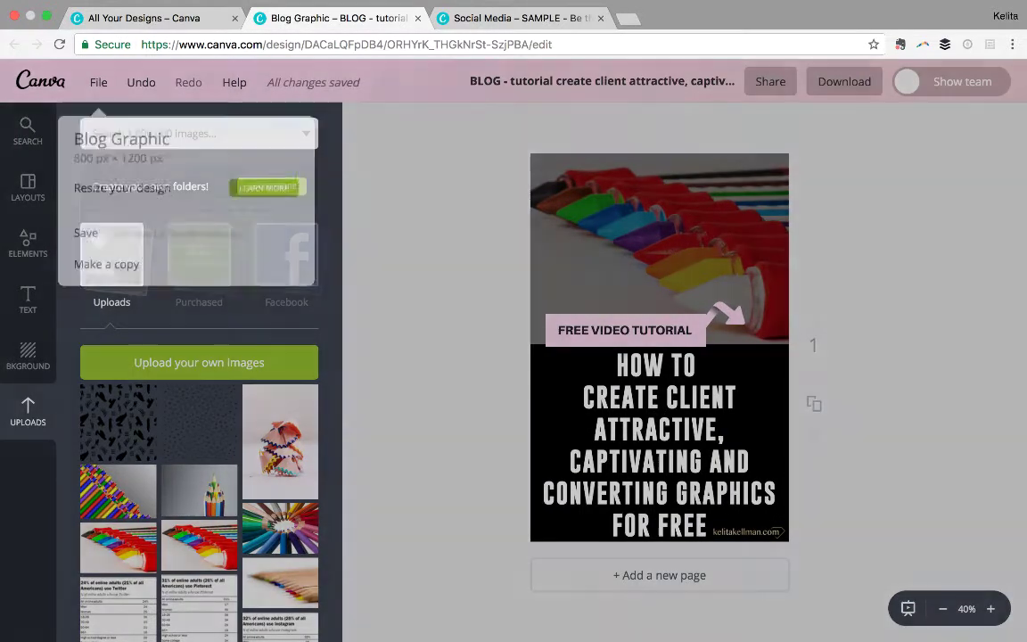